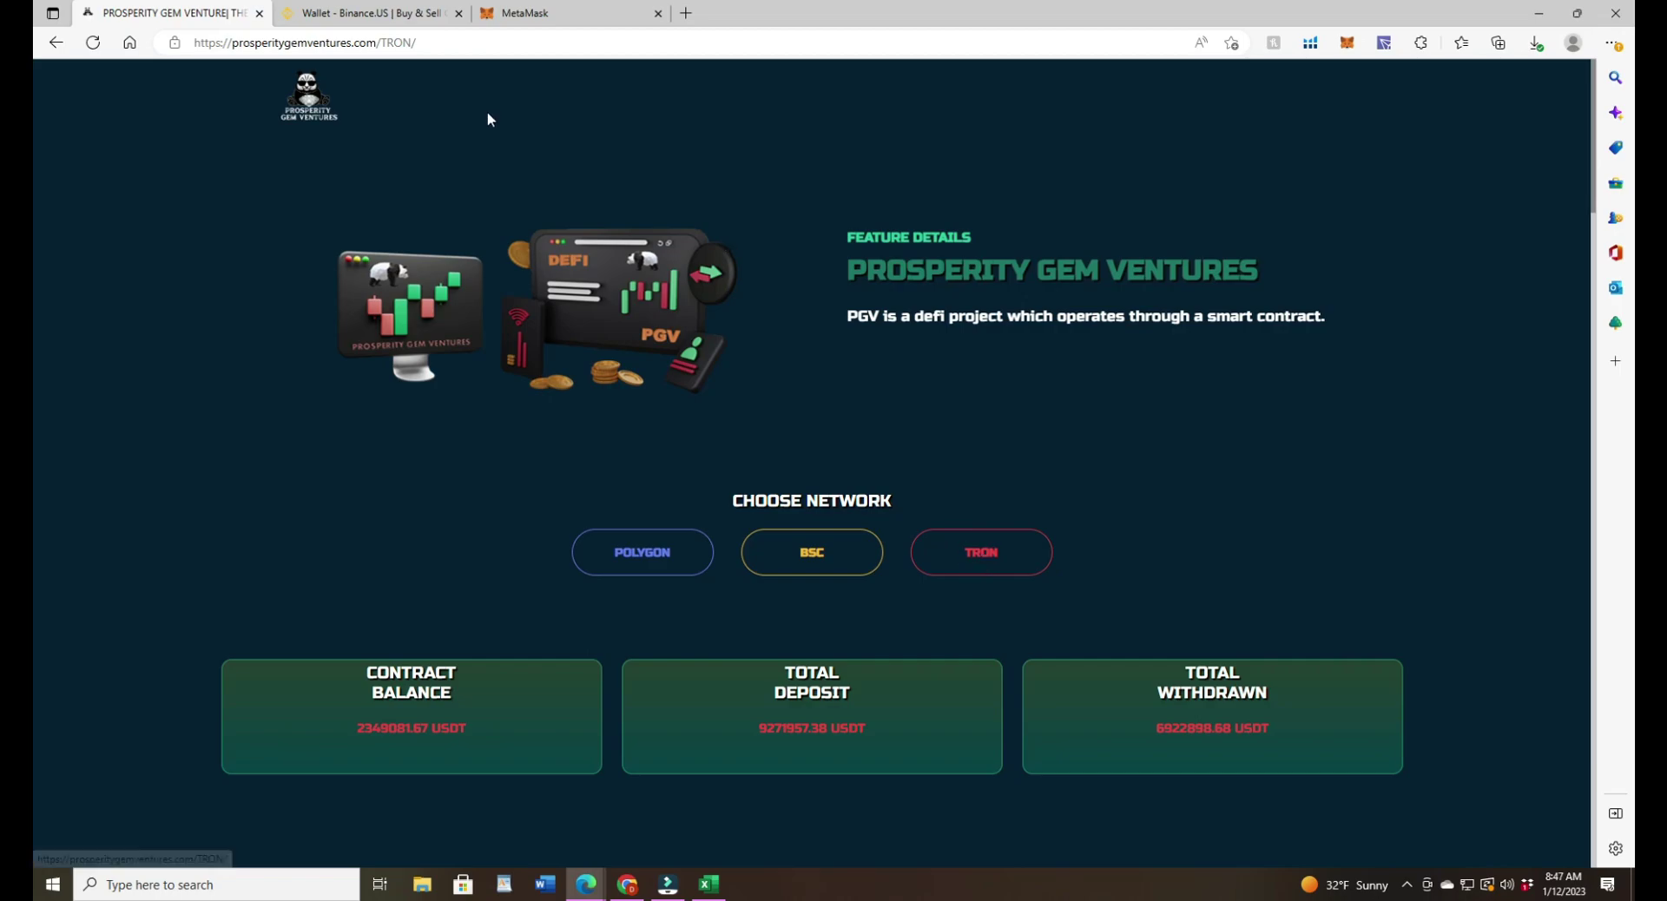
Open Account 3's USDT asset (148920.08635 USDT) in MetaMask and start a send
{"action": "left_click", "coordinate": [564, 13]}
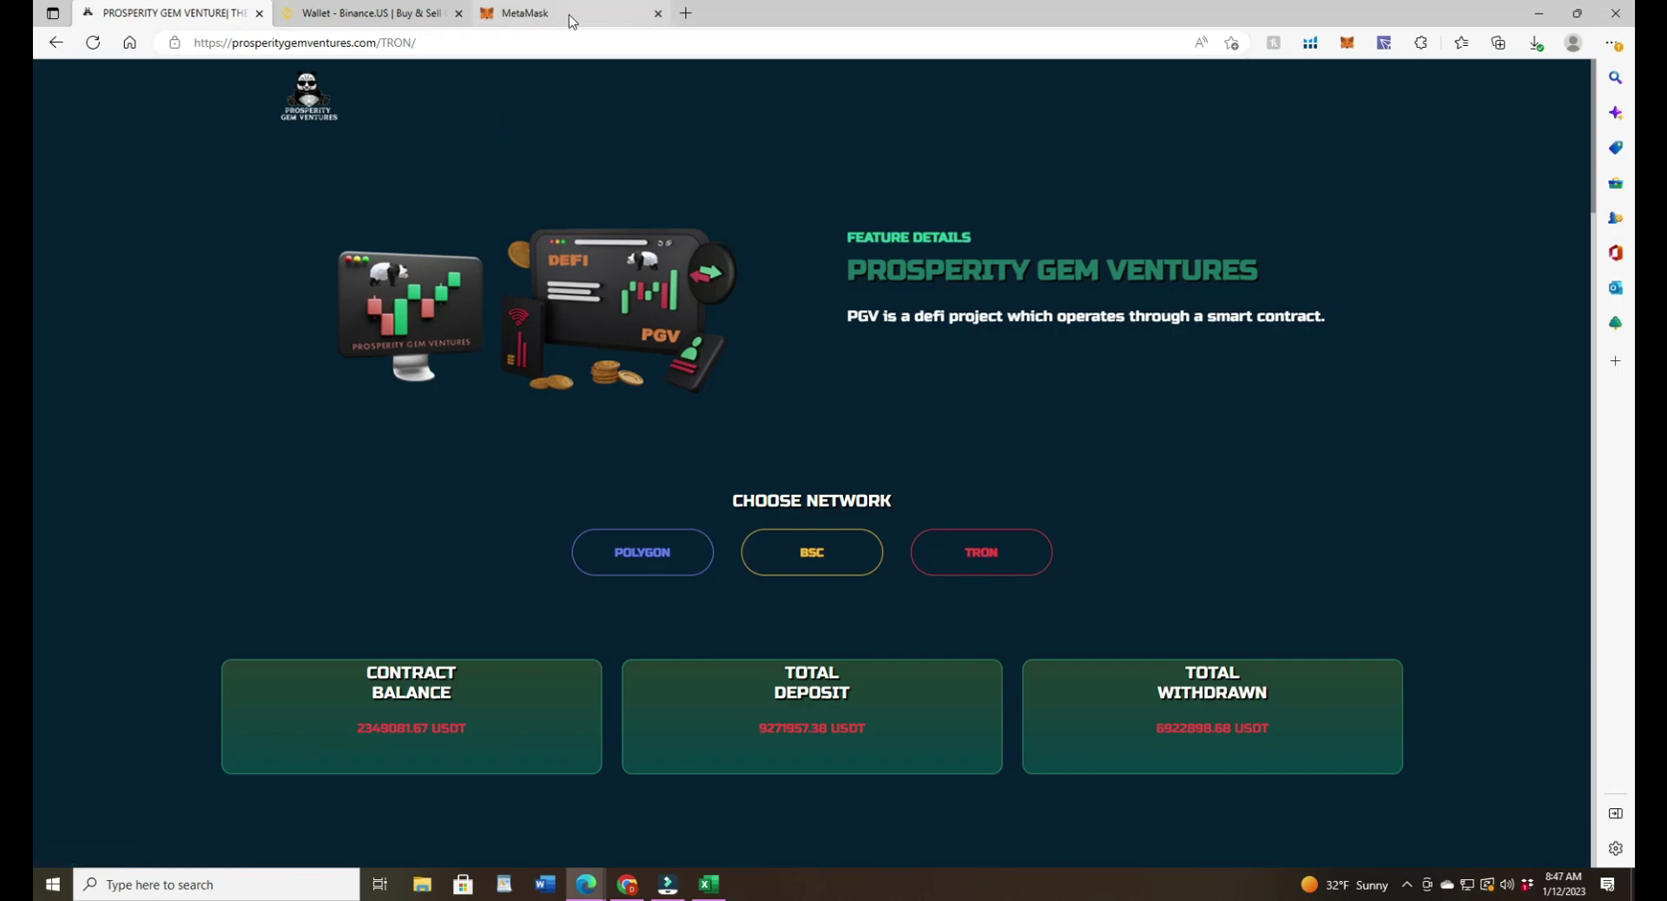
{"action": "scroll", "coordinate": [492, 376], "scroll_direction": "down", "scroll_amount": 6}
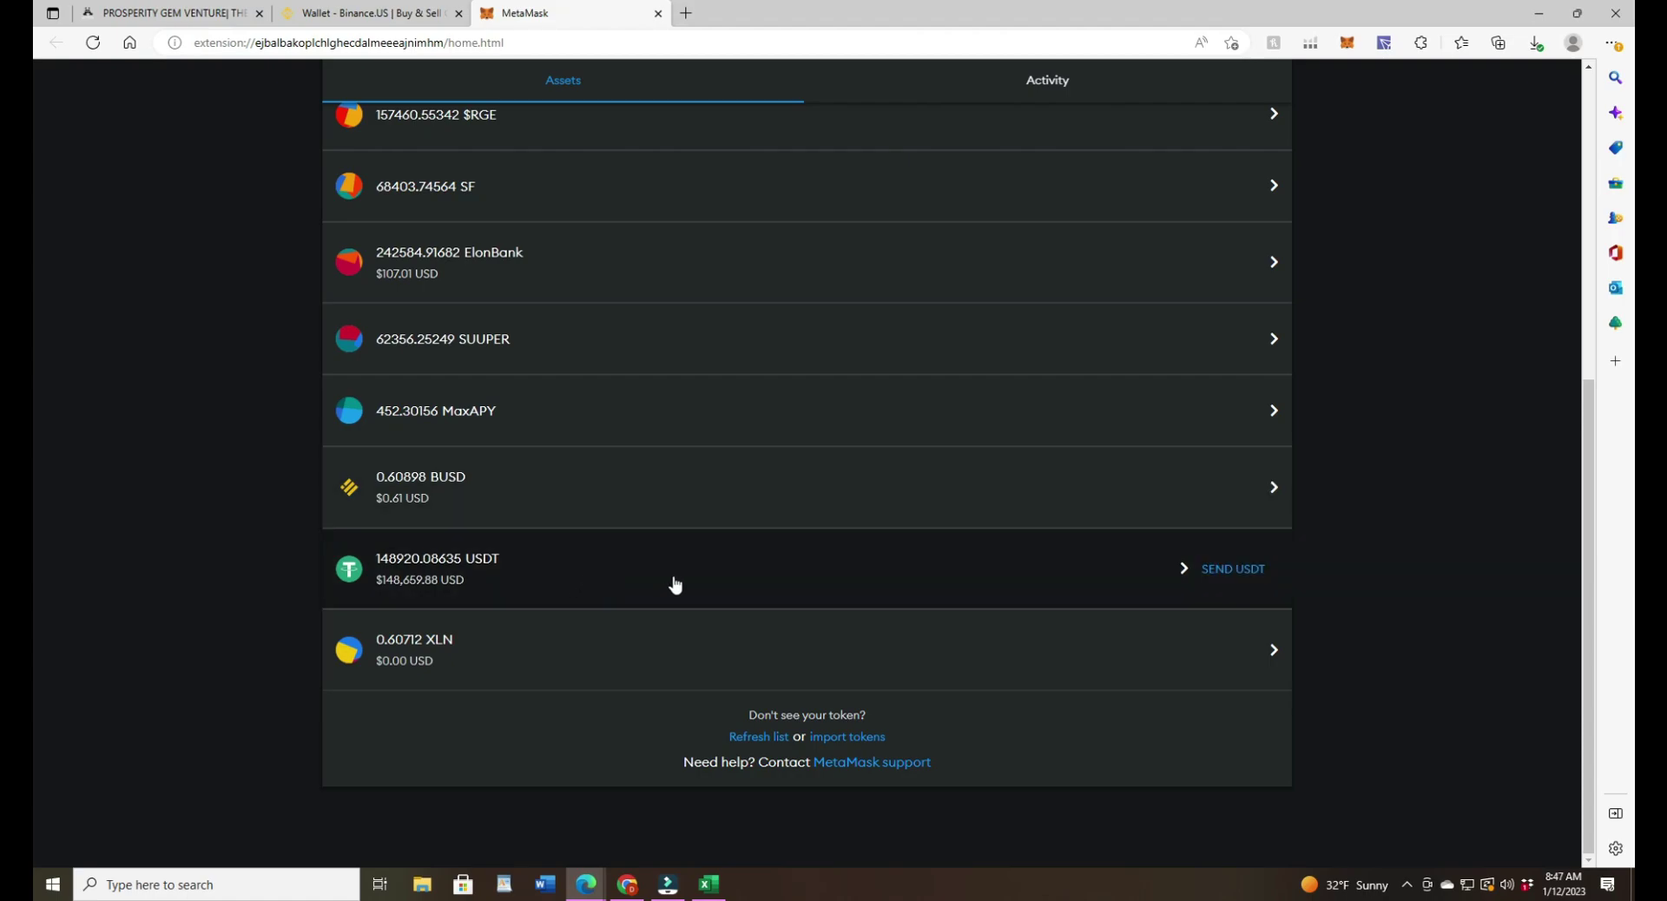
{"action": "left_click", "coordinate": [673, 578]}
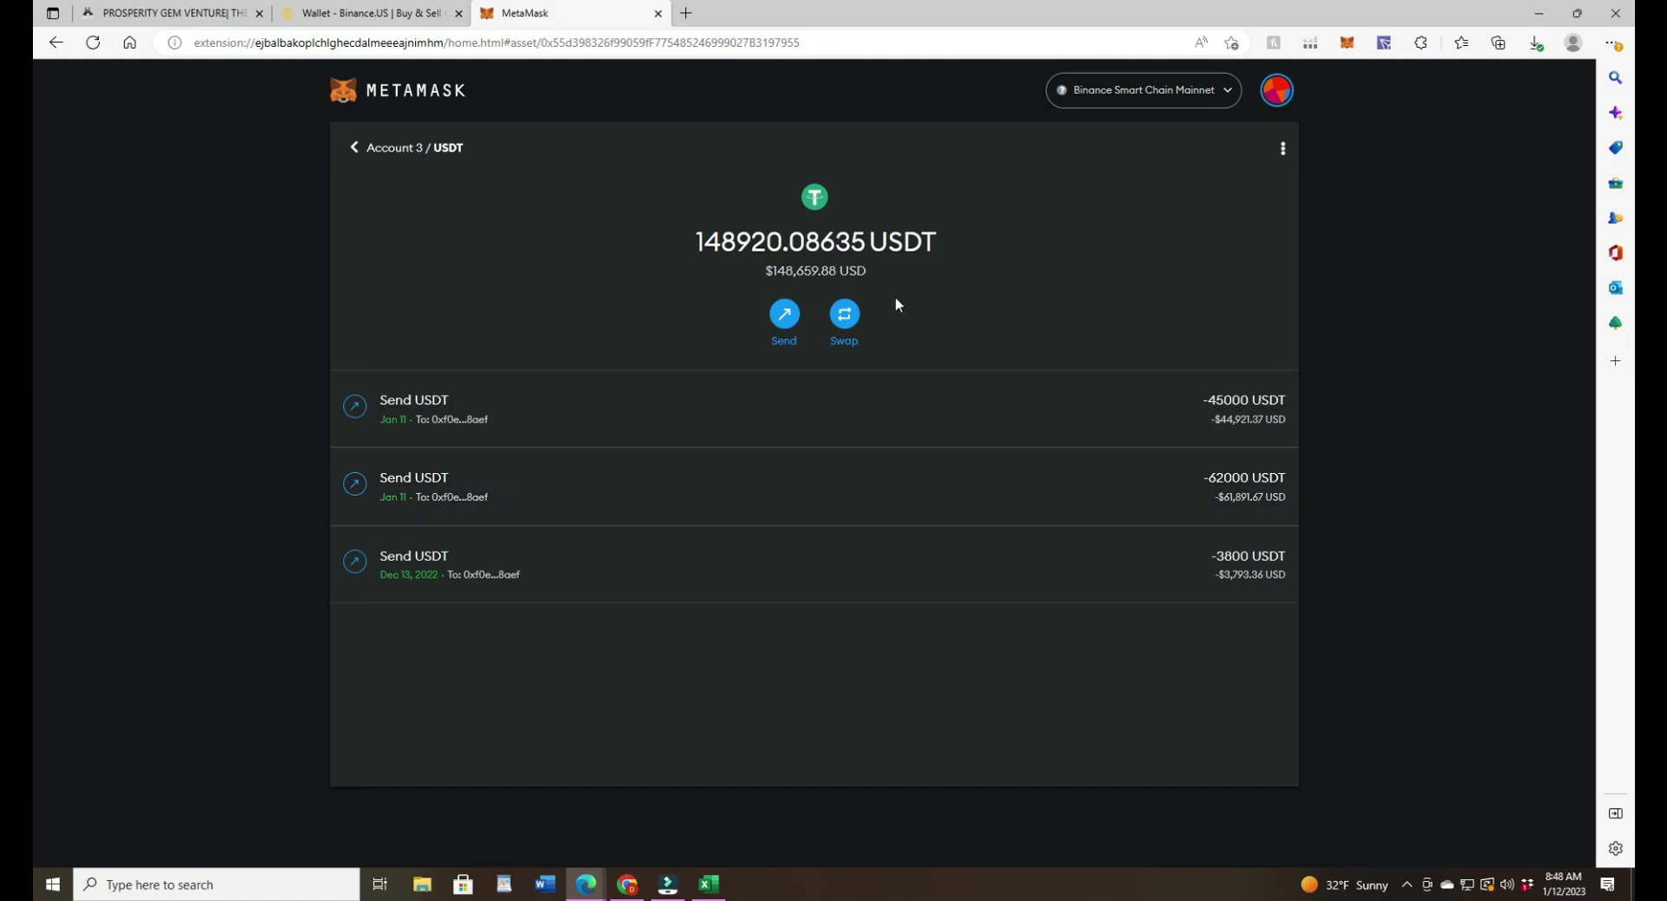
{"action": "left_click", "coordinate": [785, 315]}
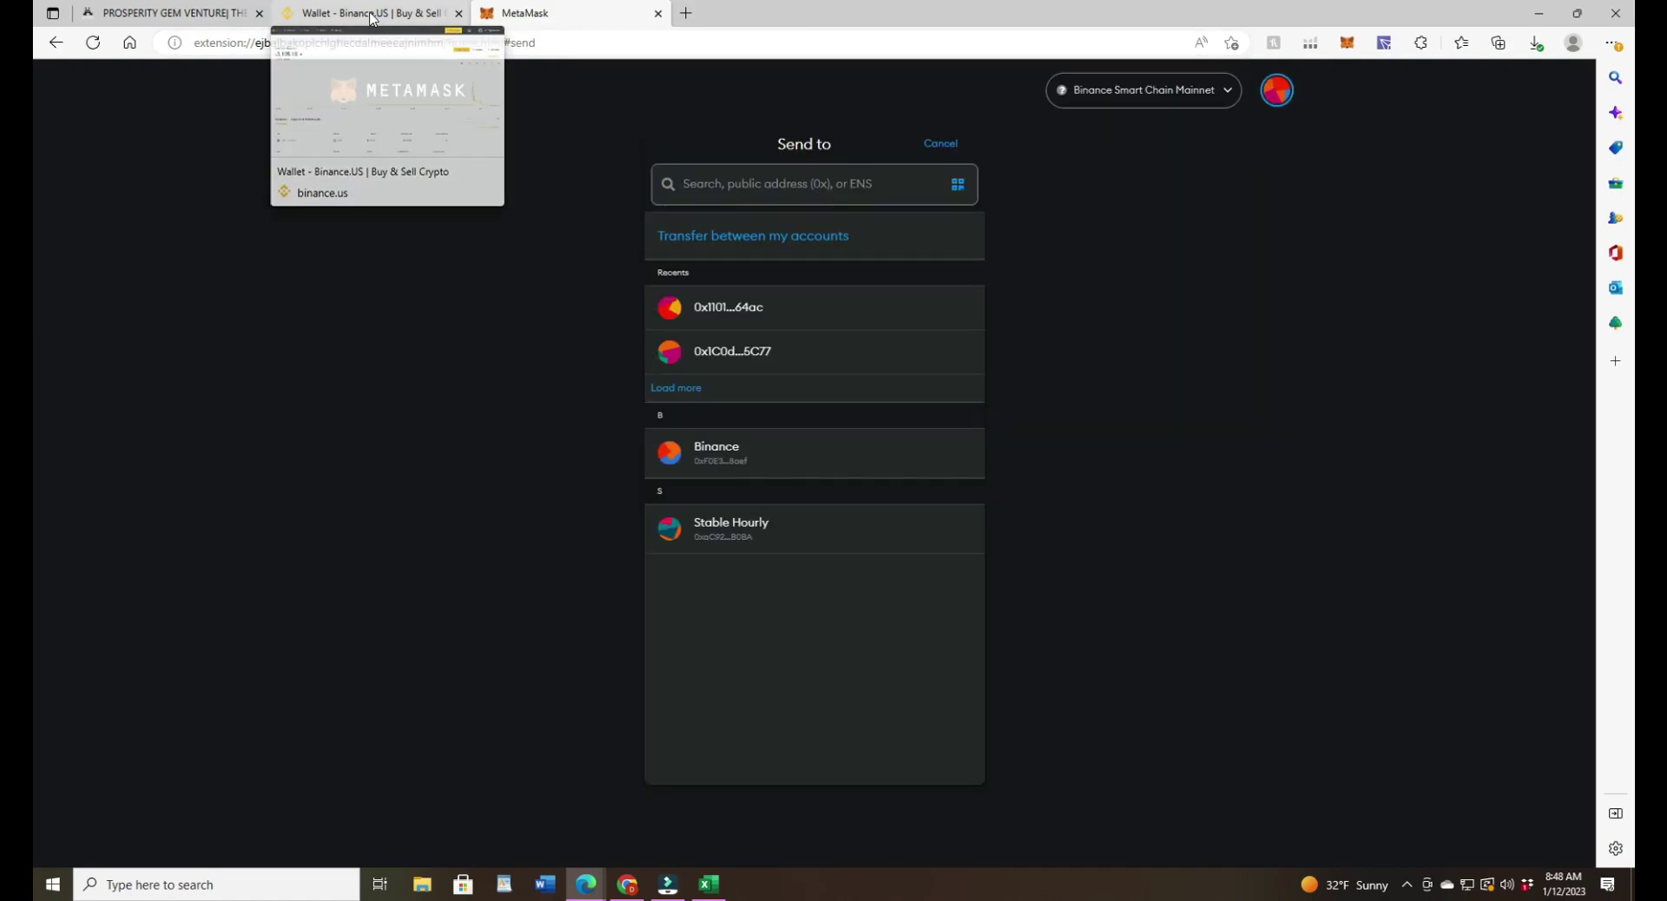
Start a Binance.US deposit and pick USDT by searching 'usd'
{"action": "left_click", "coordinate": [373, 15]}
{"action": "scroll", "coordinate": [447, 291], "scroll_direction": "down", "scroll_amount": 5}
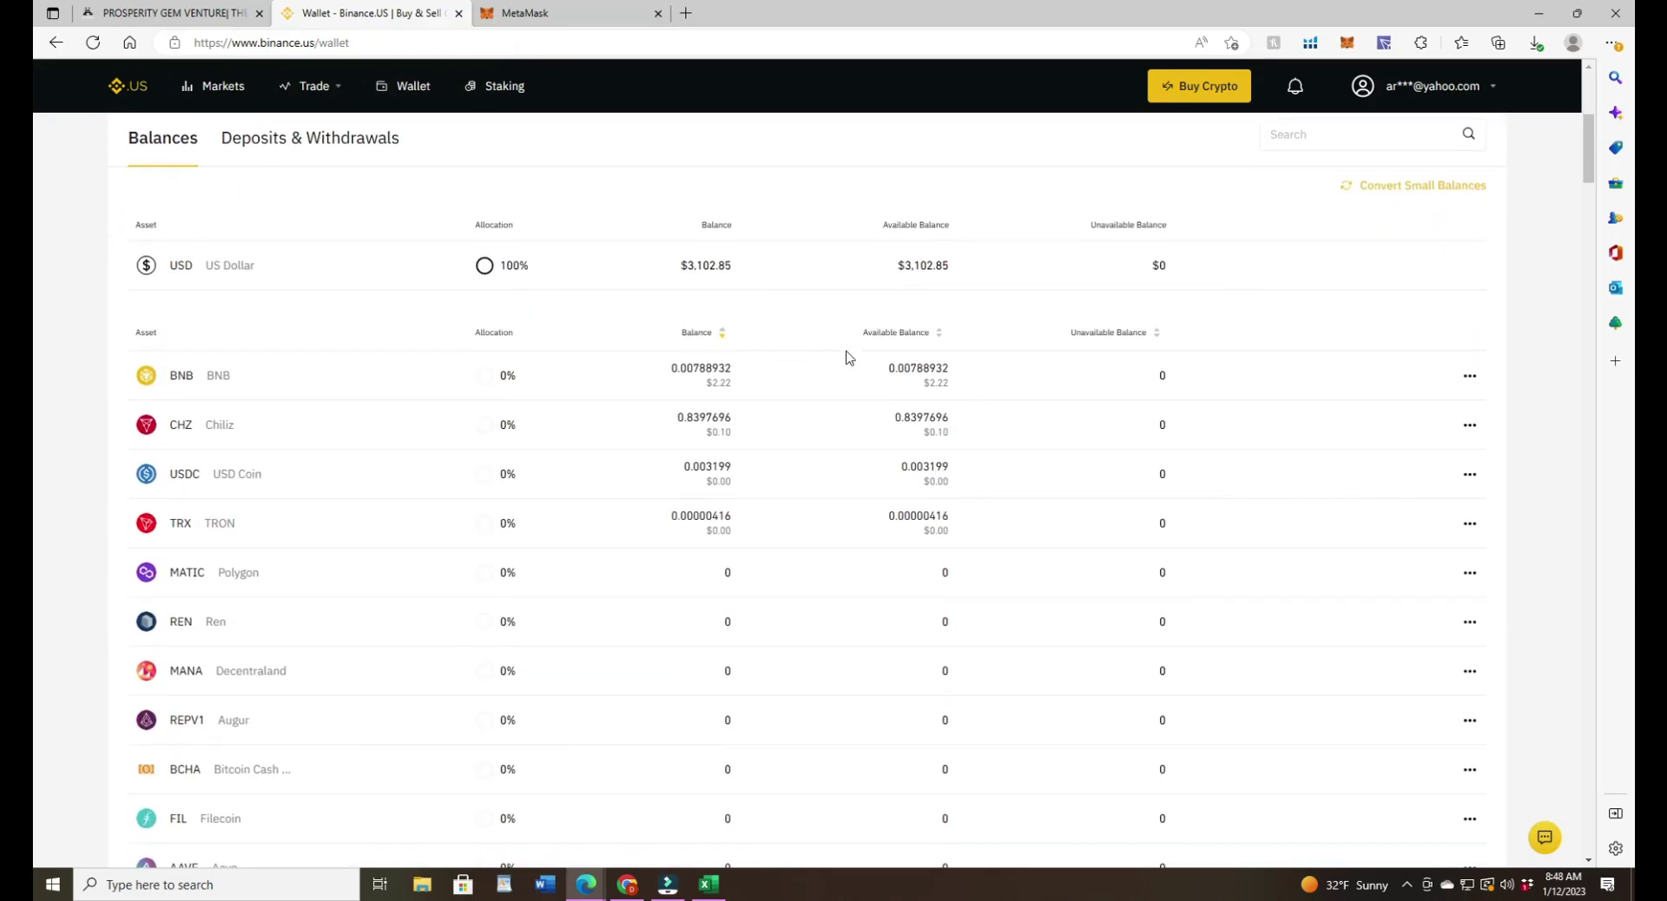
{"action": "scroll", "coordinate": [1067, 373], "scroll_direction": "up", "scroll_amount": 1}
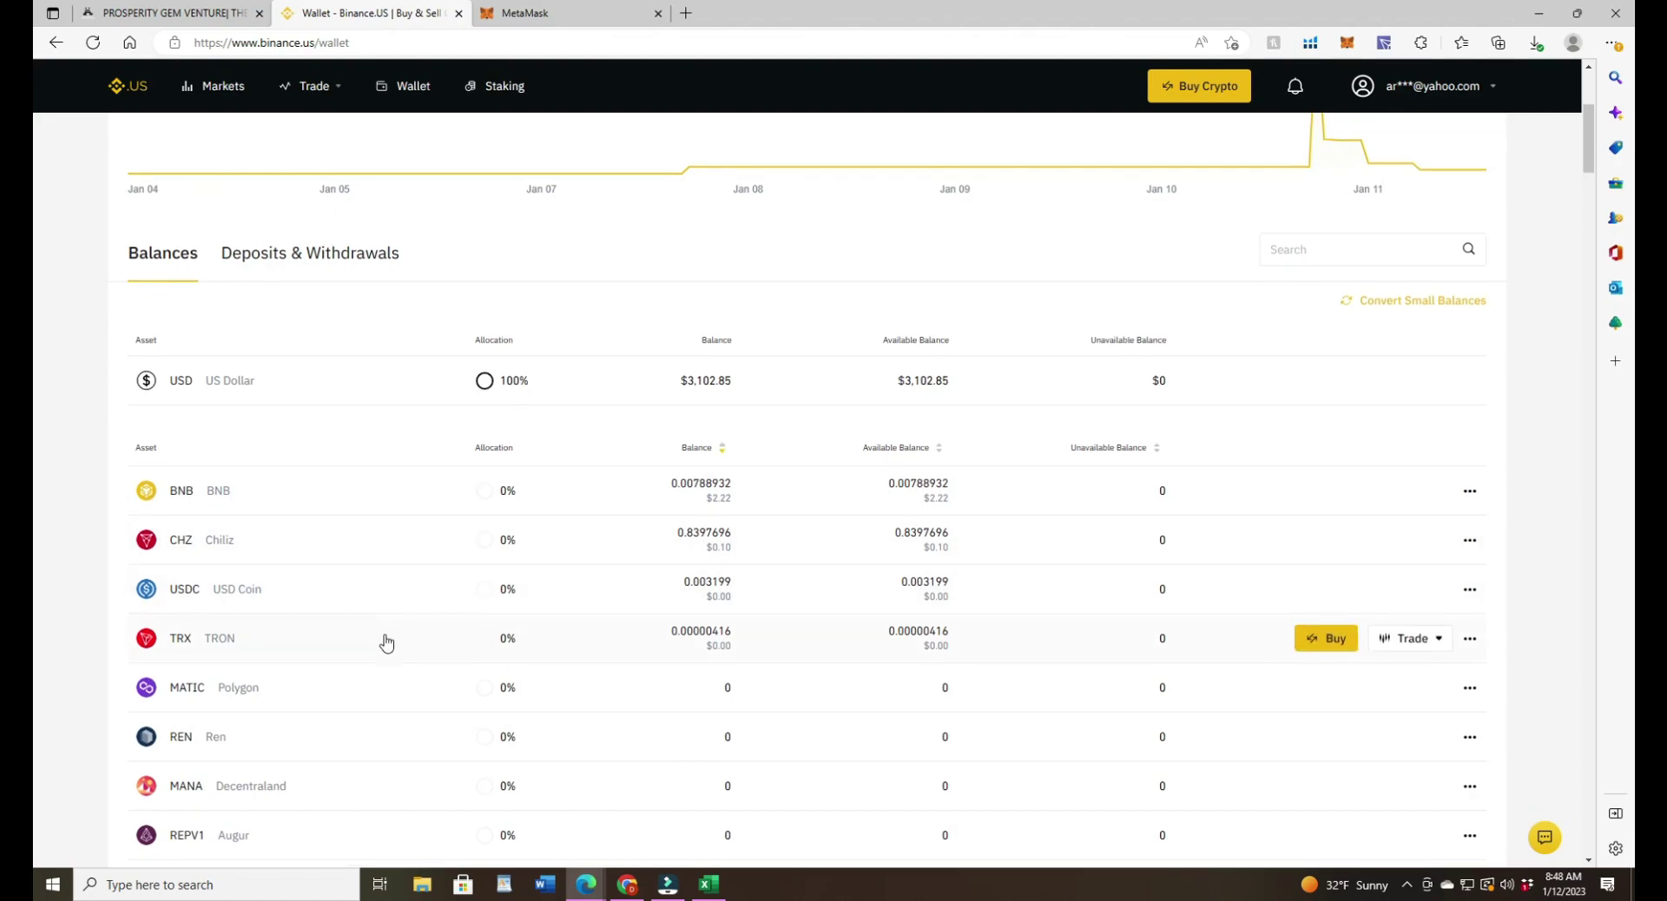
{"action": "scroll", "coordinate": [385, 641], "scroll_direction": "down", "scroll_amount": 1}
{"action": "scroll", "coordinate": [957, 259], "scroll_direction": "up", "scroll_amount": 4}
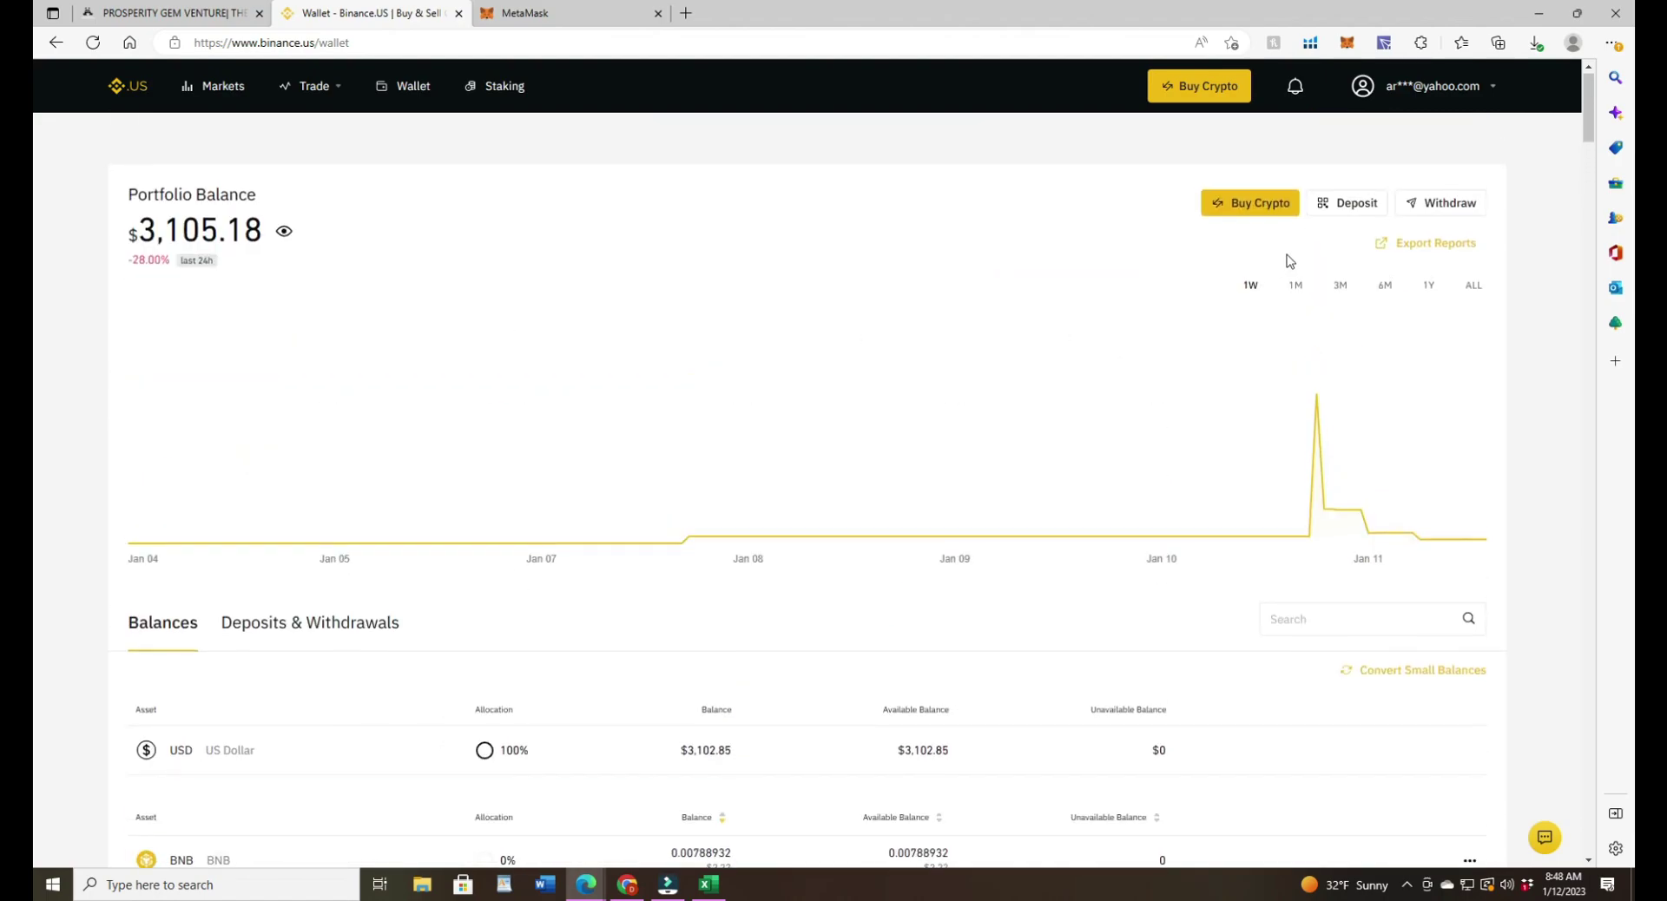
{"action": "left_click", "coordinate": [1359, 205]}
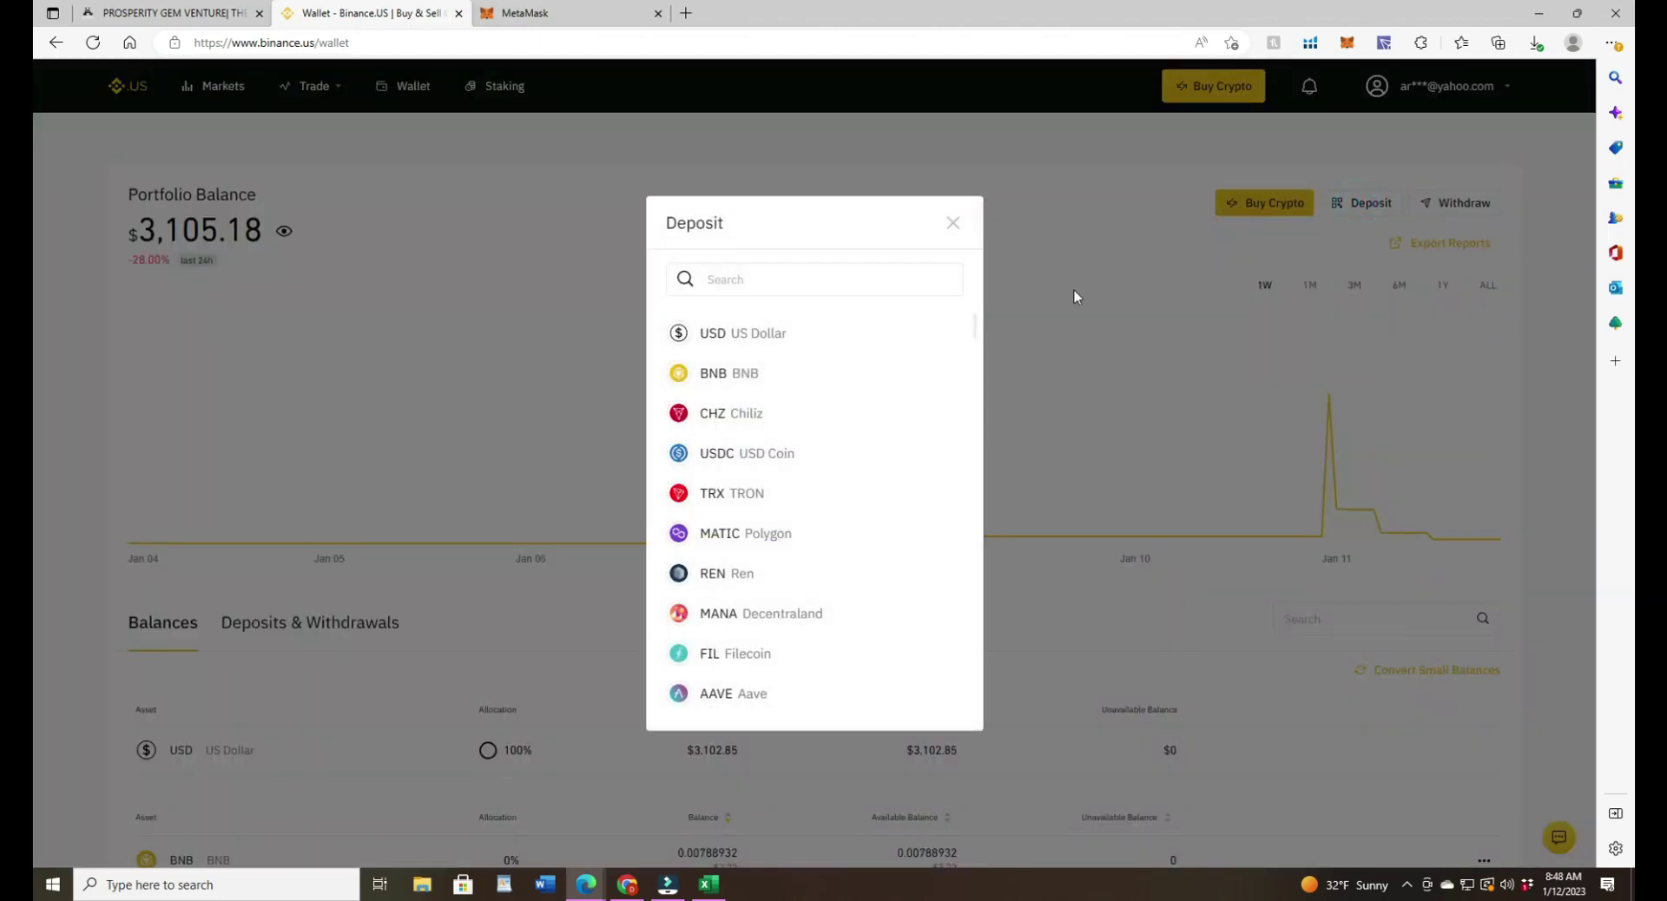
{"action": "left_click", "coordinate": [761, 274]}
{"action": "type", "text": "usd"}
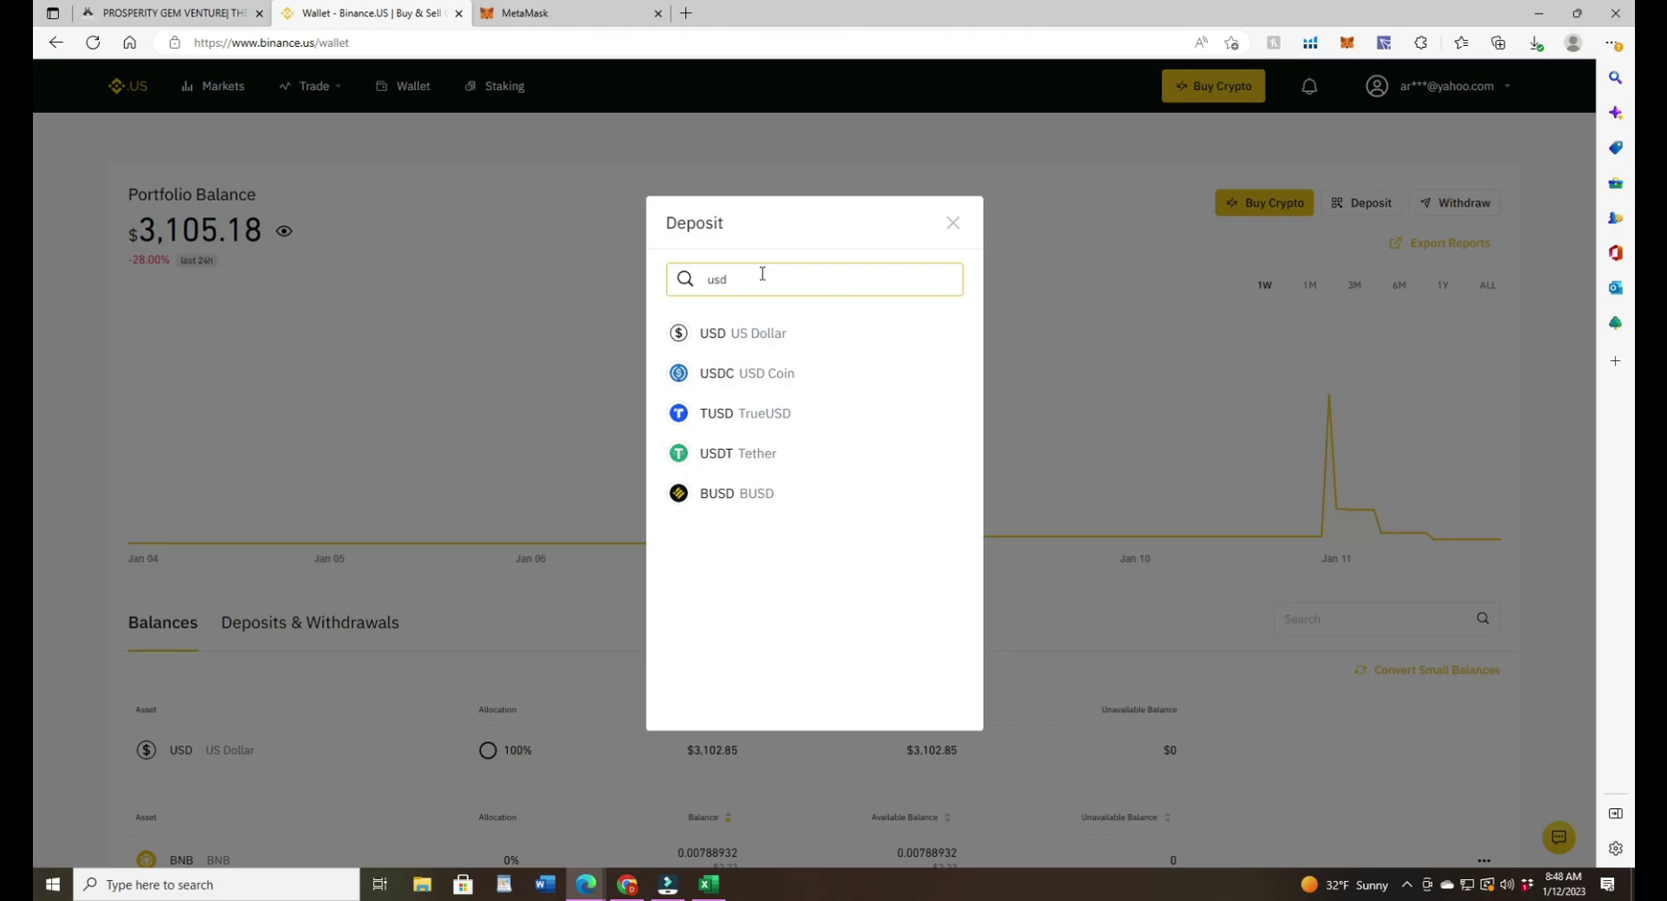
{"action": "left_click", "coordinate": [753, 463]}
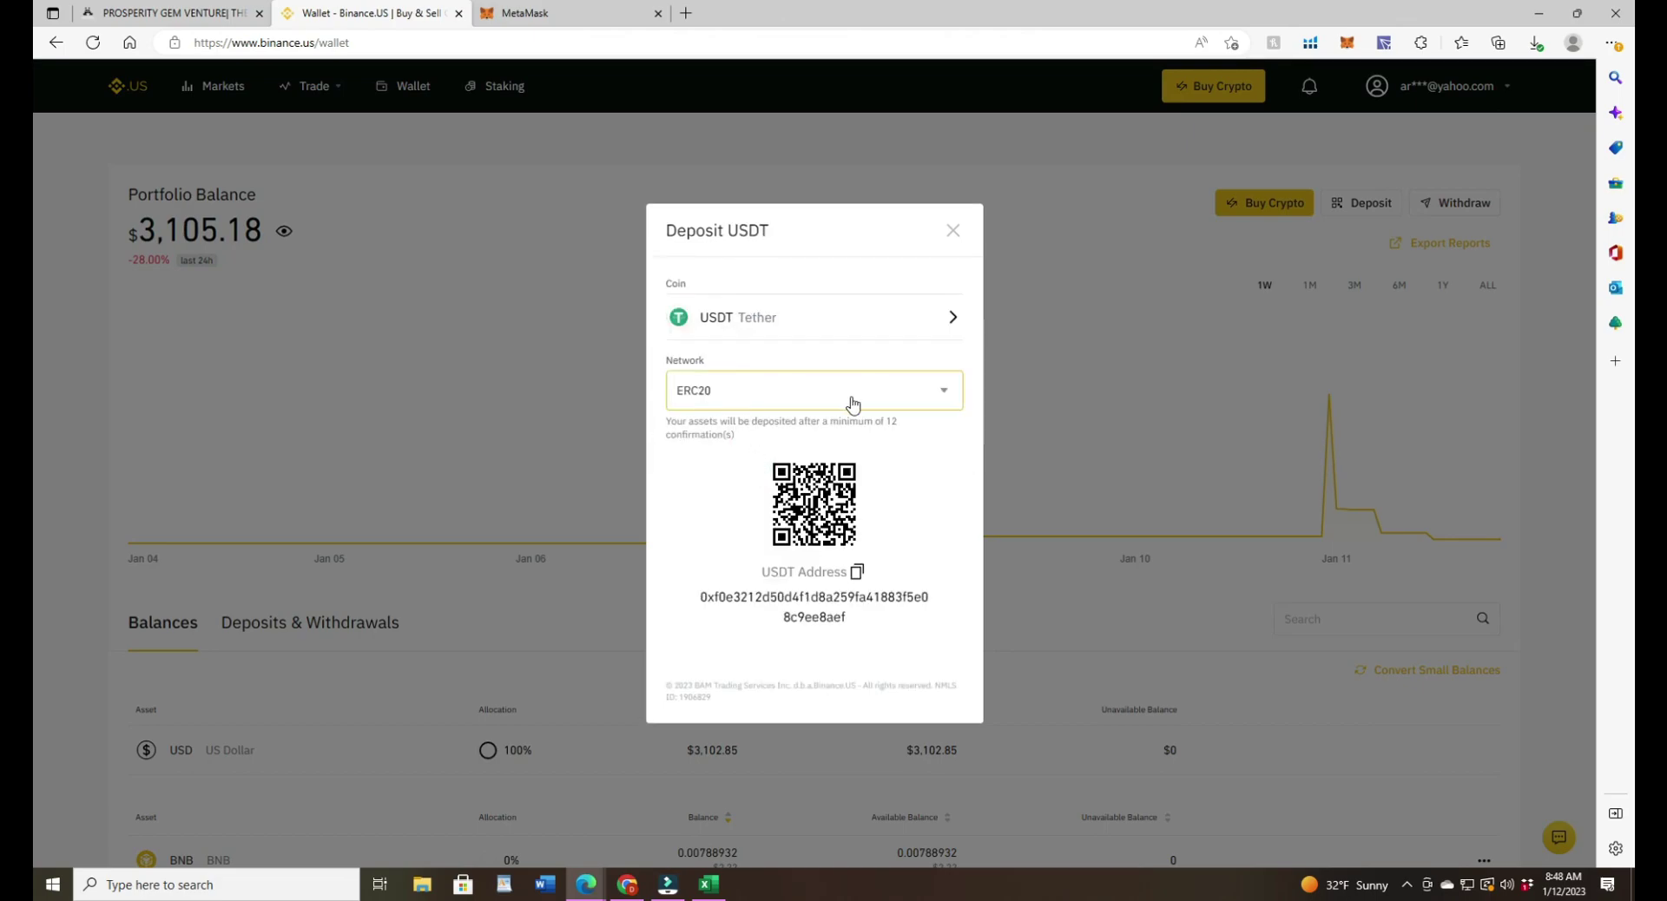
Choose the BEP20 (BSC) network and copy the USDT deposit address
{"action": "left_click", "coordinate": [943, 398]}
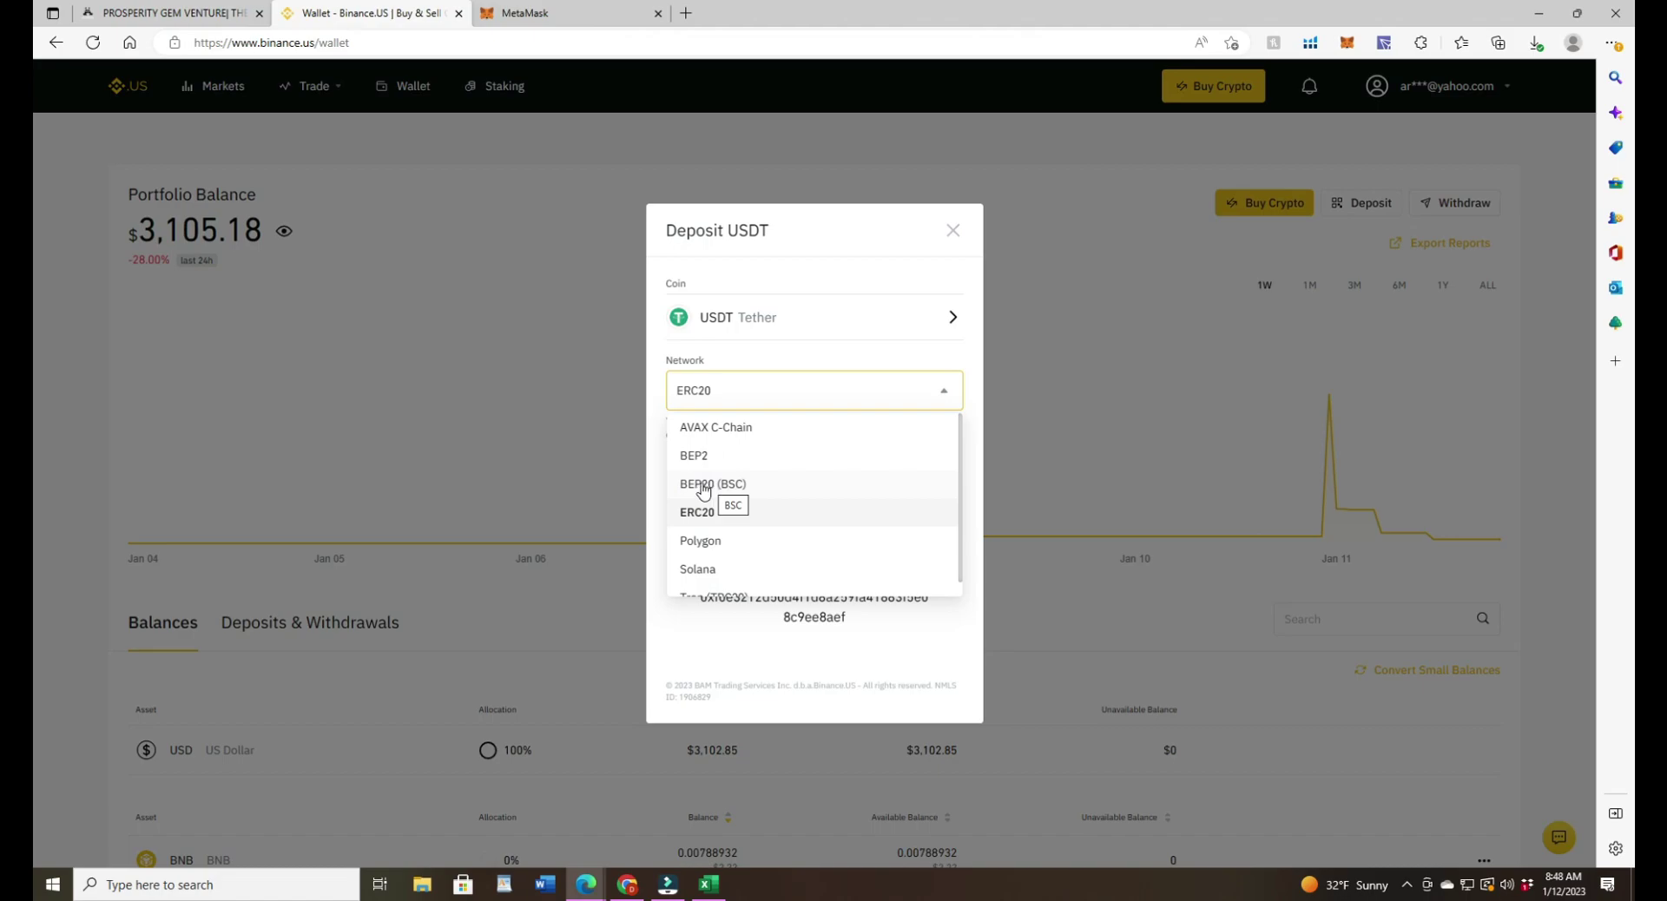
{"action": "left_click", "coordinate": [777, 486]}
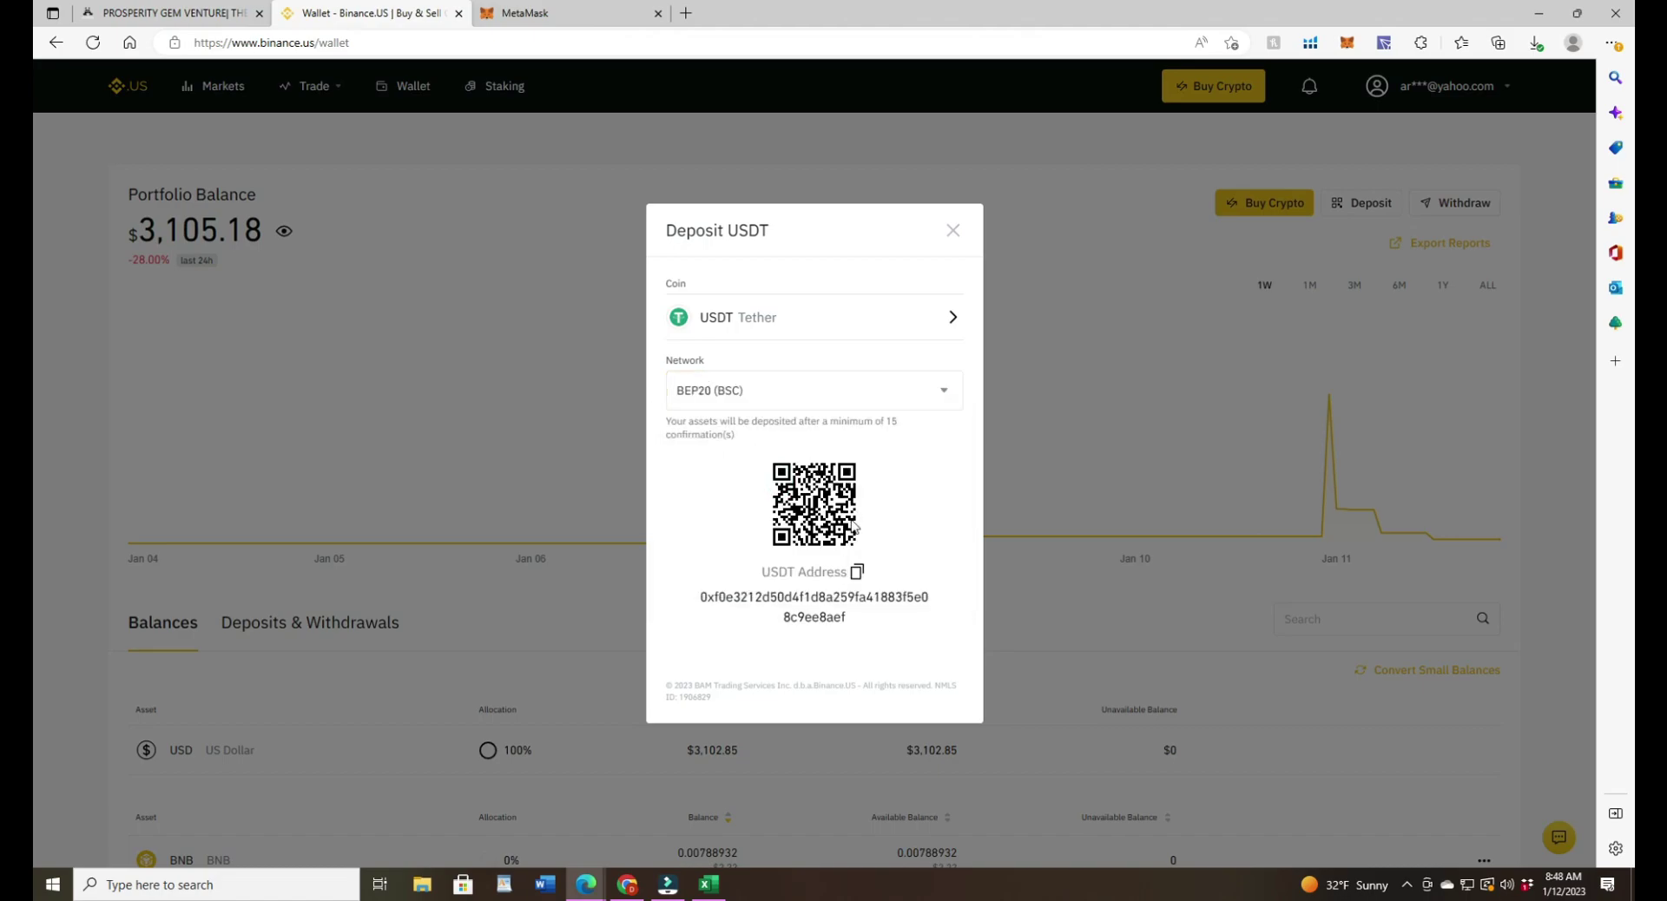
{"action": "left_click", "coordinate": [857, 571]}
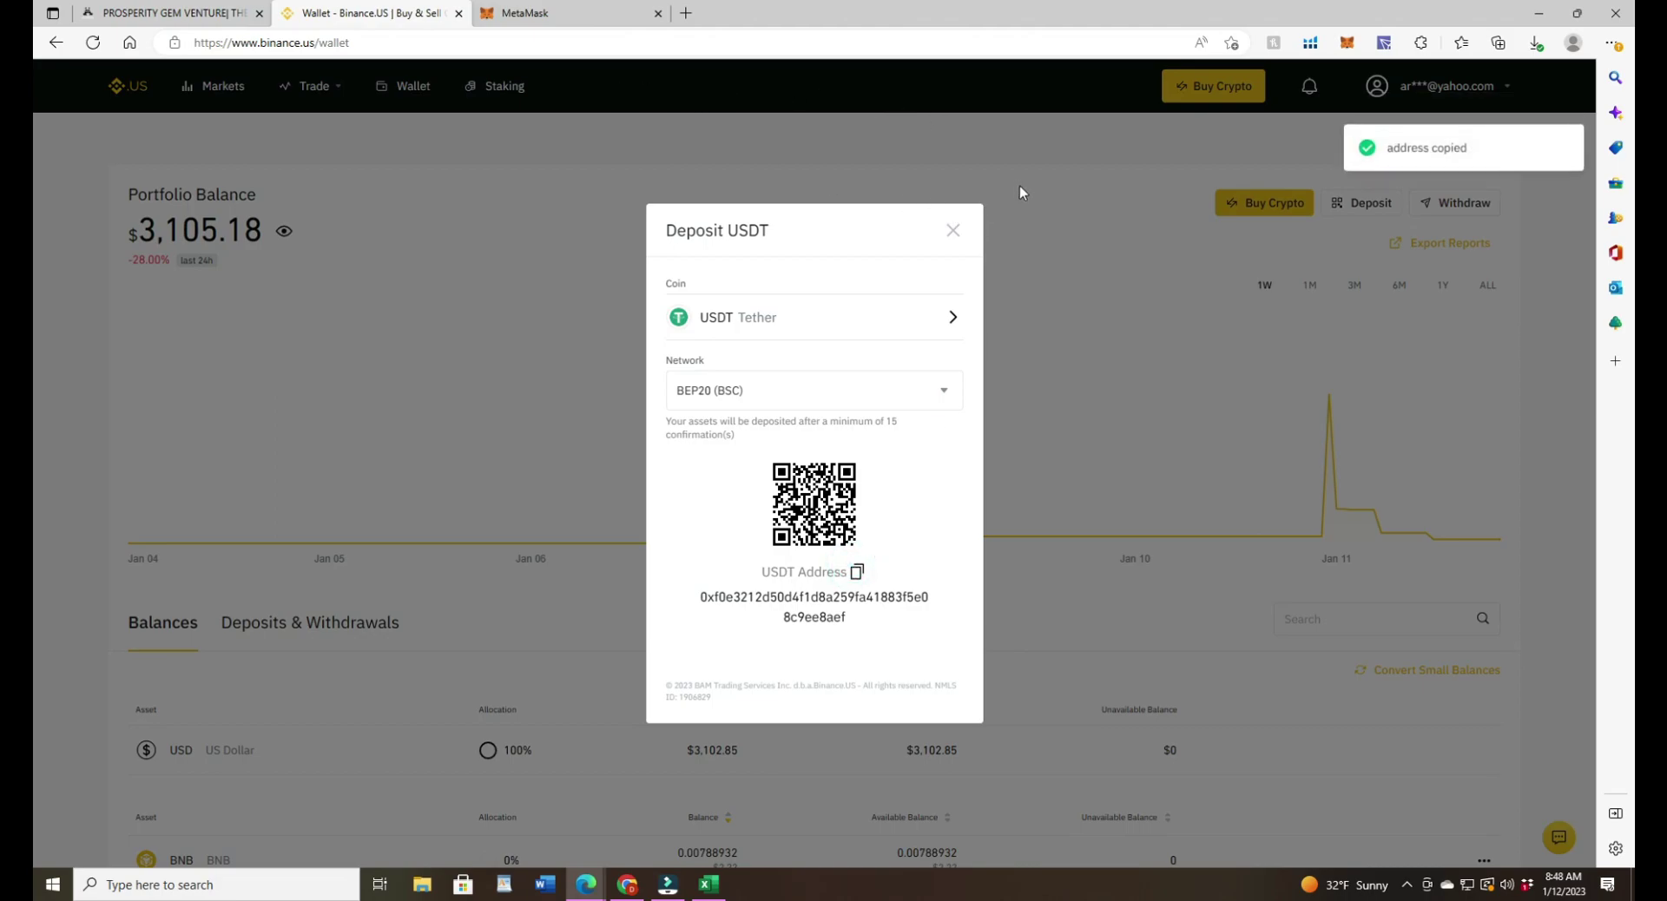
{"action": "left_click", "coordinate": [952, 230]}
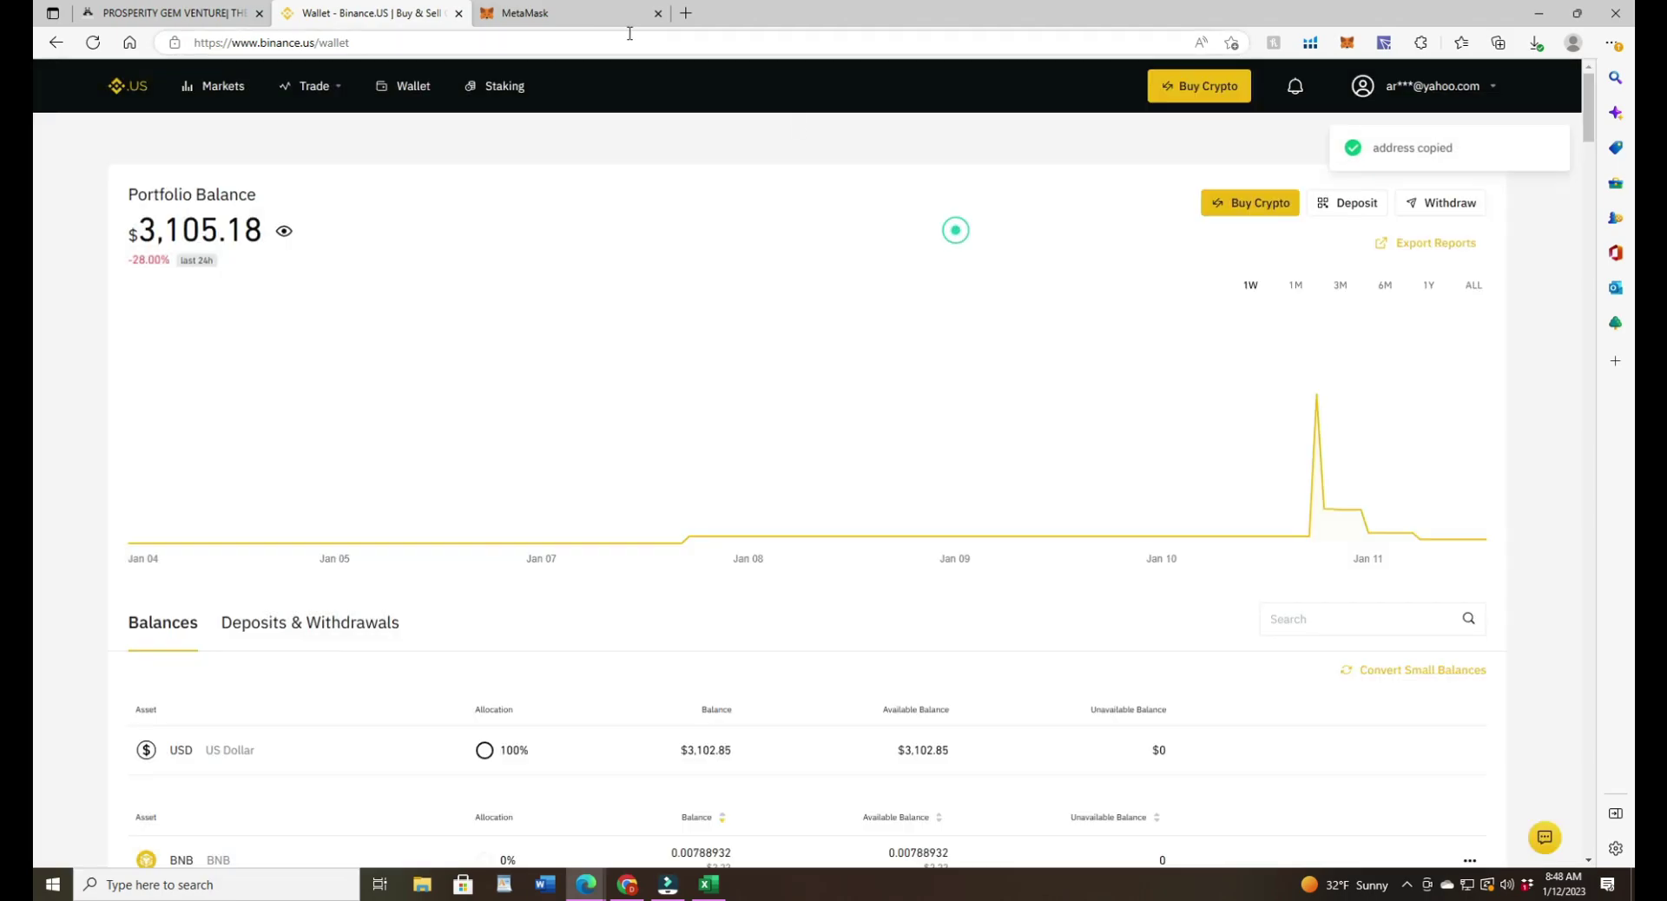
Paste the Binance deposit address as the recipient and enter 60000 USDT for review
{"action": "left_click", "coordinate": [556, 17]}
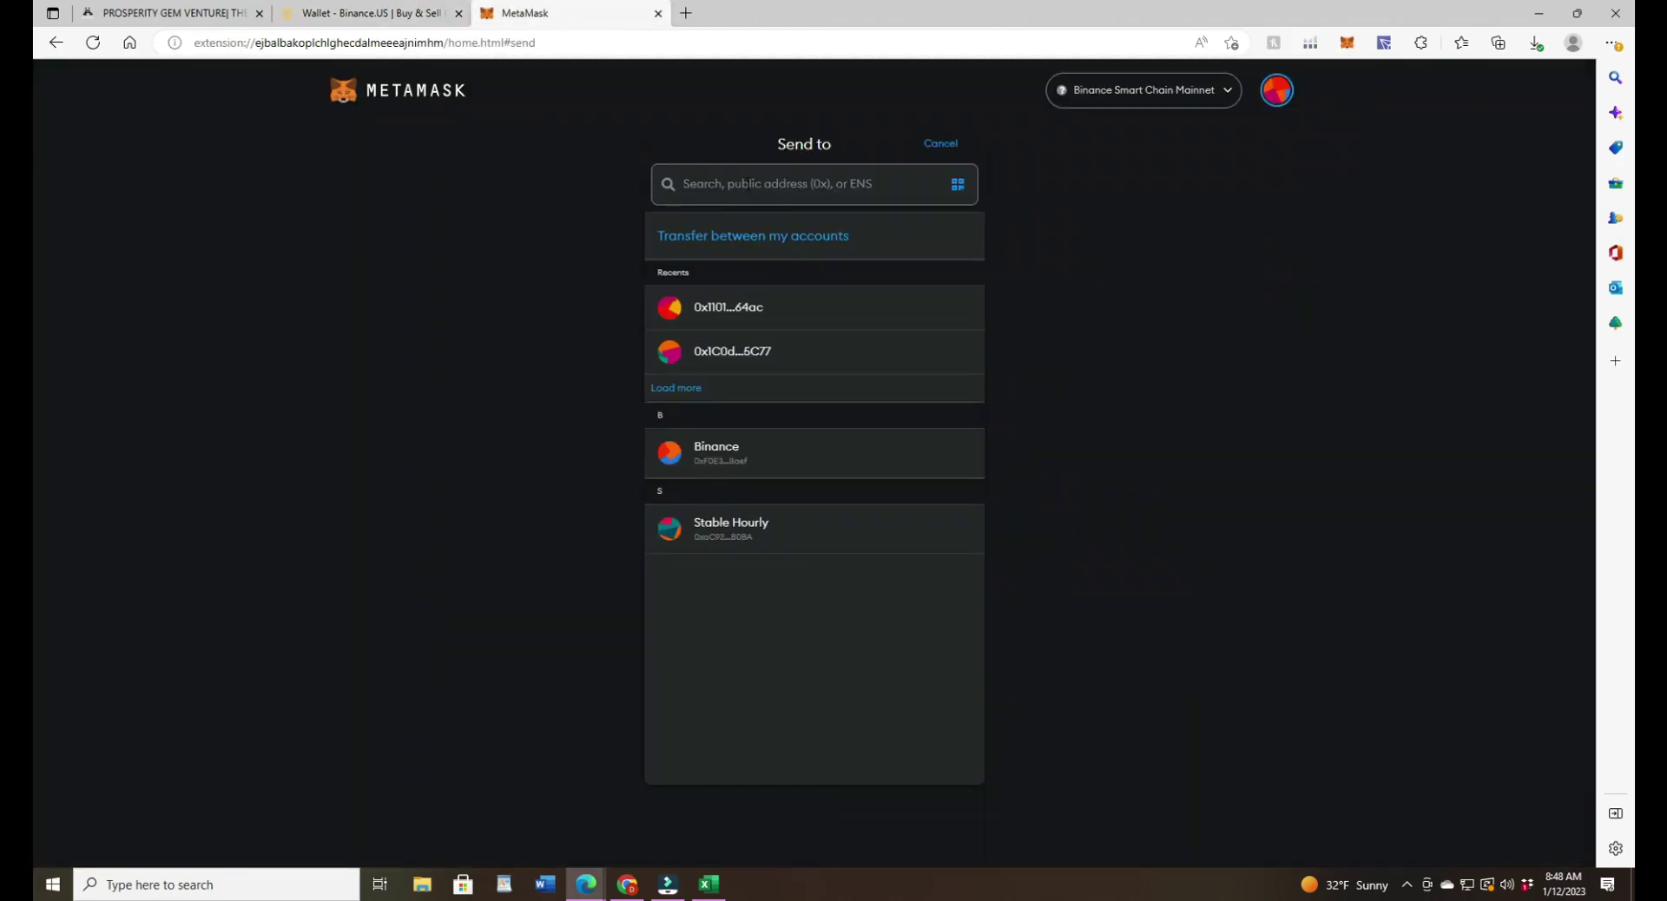
{"action": "right_click", "coordinate": [749, 185]}
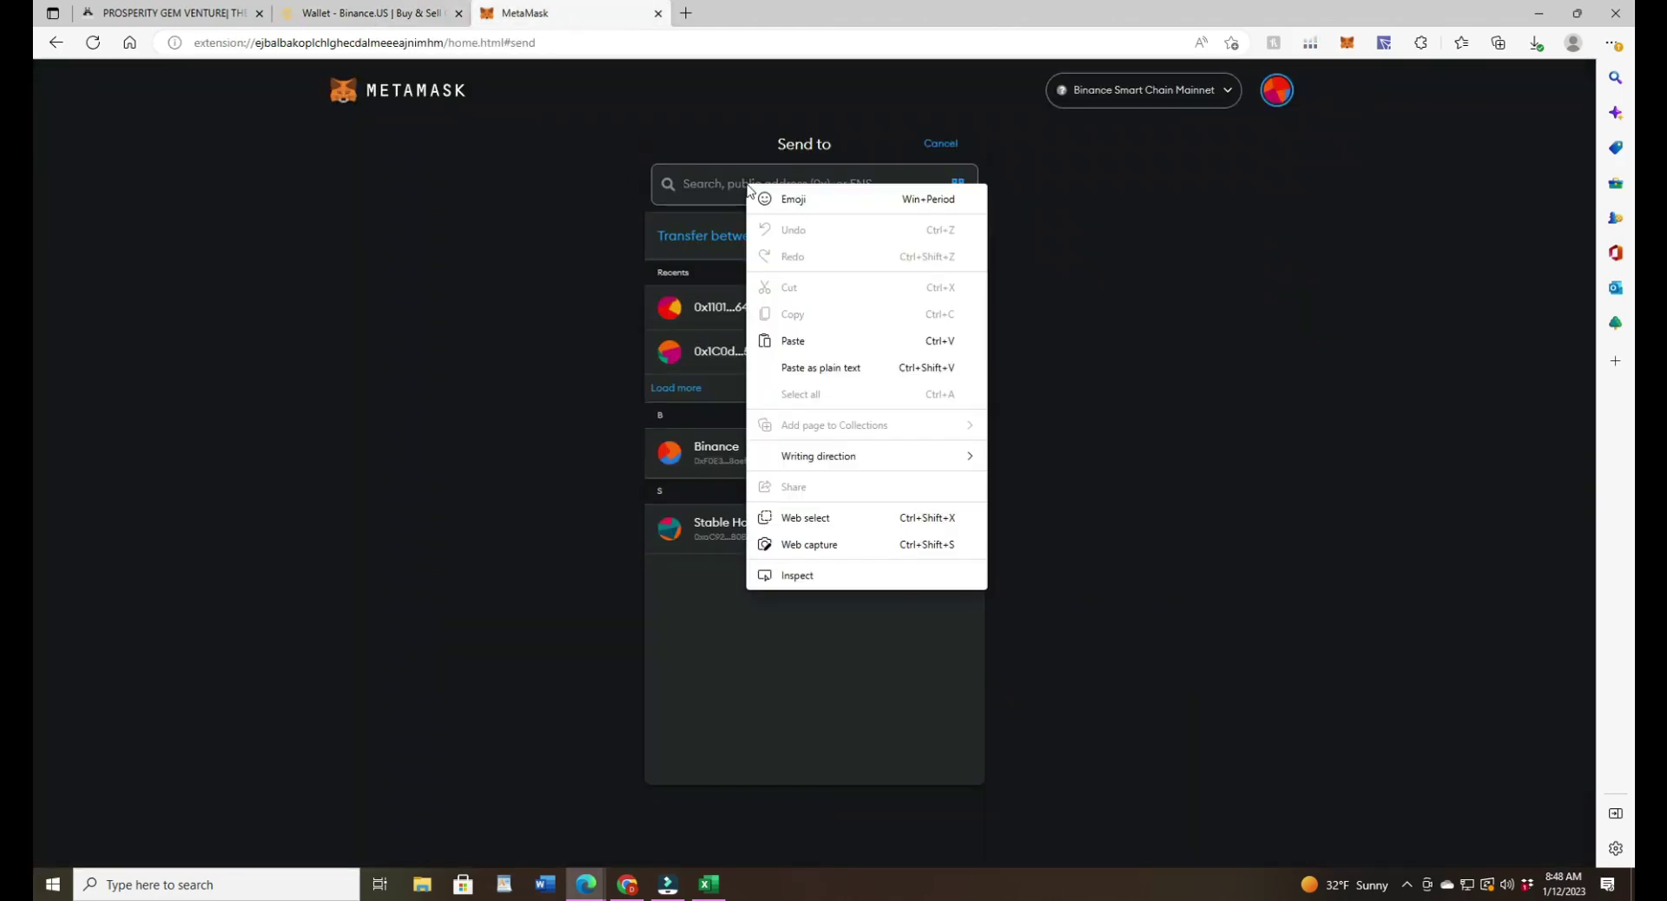
{"action": "left_click", "coordinate": [792, 341]}
{"action": "left_click", "coordinate": [802, 342]}
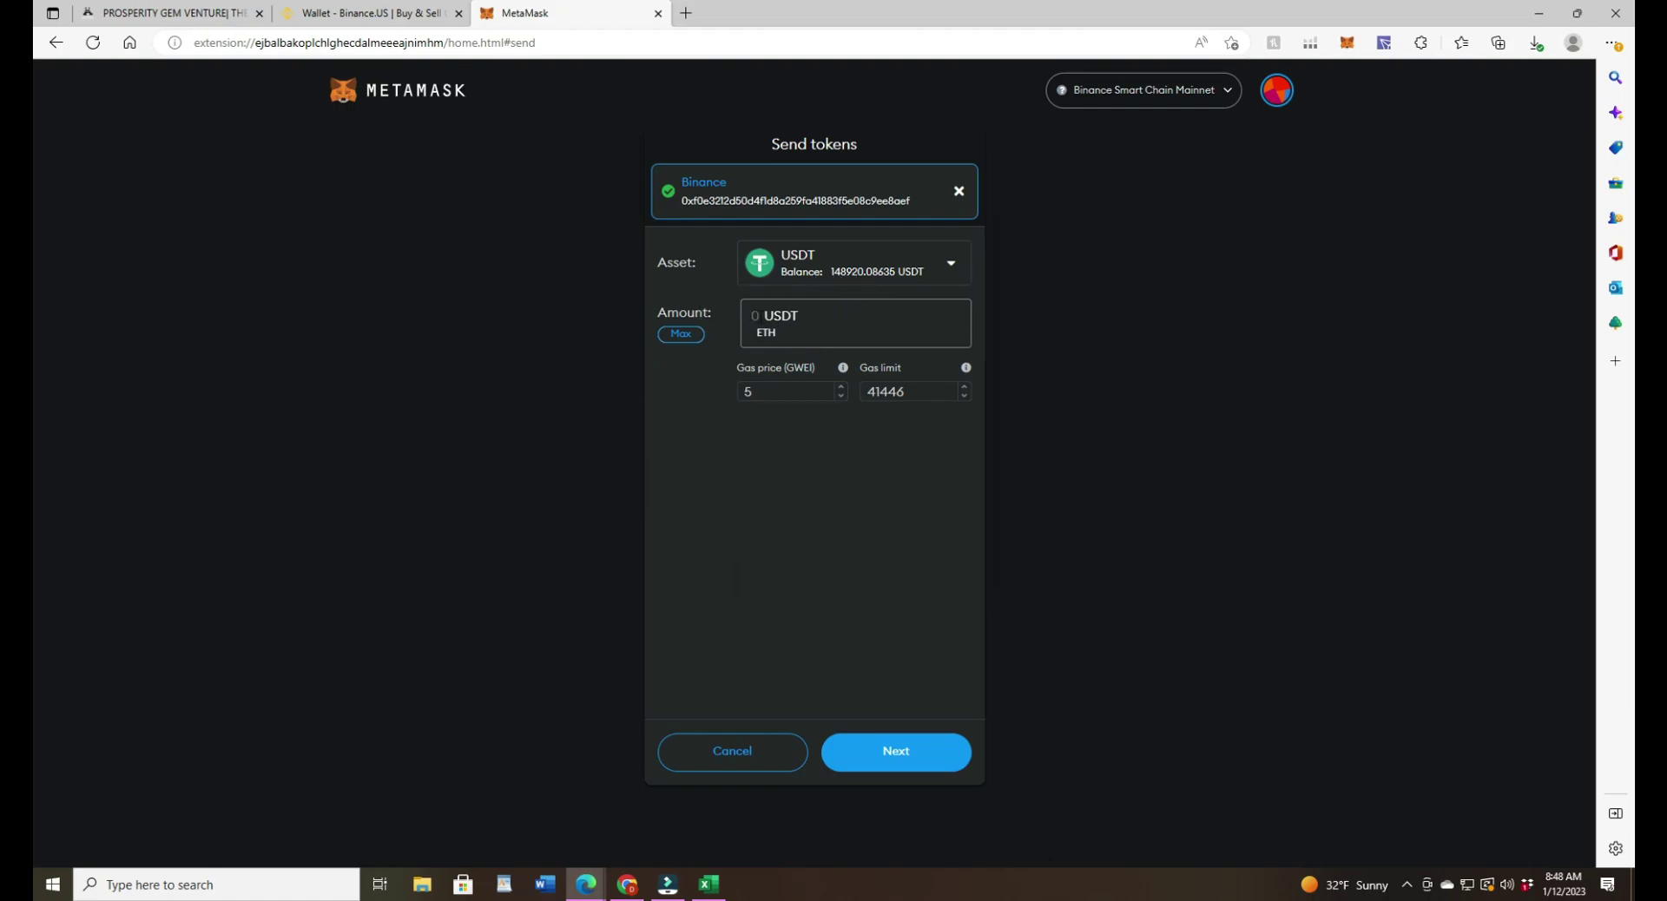
{"action": "left_click", "coordinate": [754, 316]}
{"action": "type", "text": "60000"}
{"action": "left_click", "coordinate": [895, 747]}
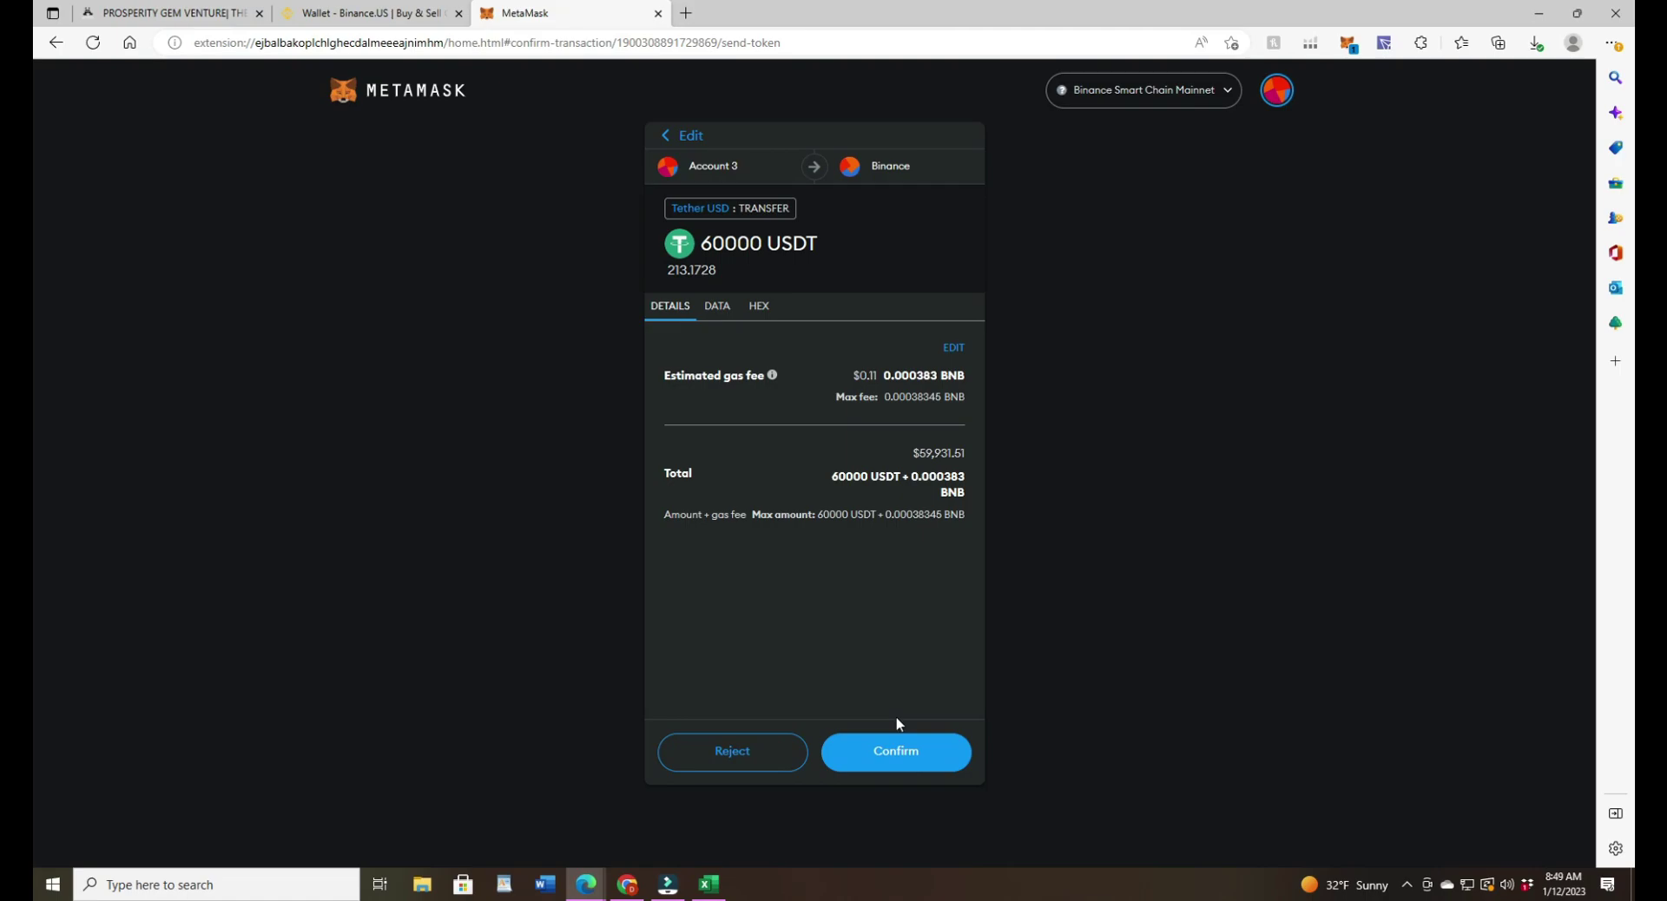
Confirm the 60000 USDT send and look over the wallet's assets
{"action": "left_click", "coordinate": [905, 762]}
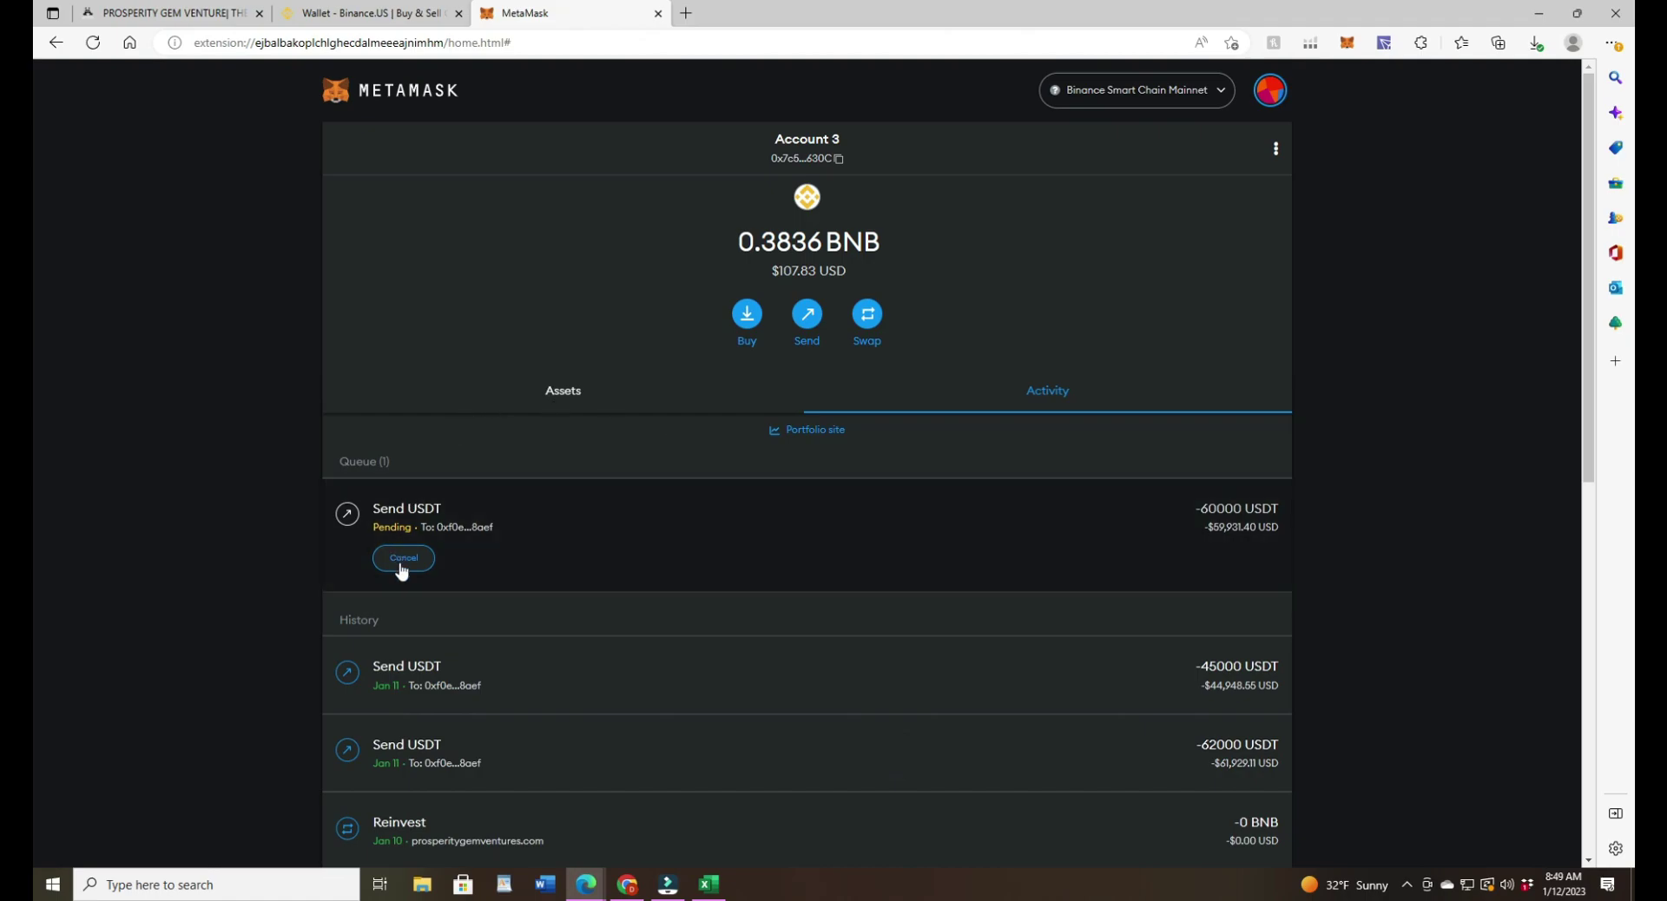
{"action": "left_click", "coordinate": [560, 400]}
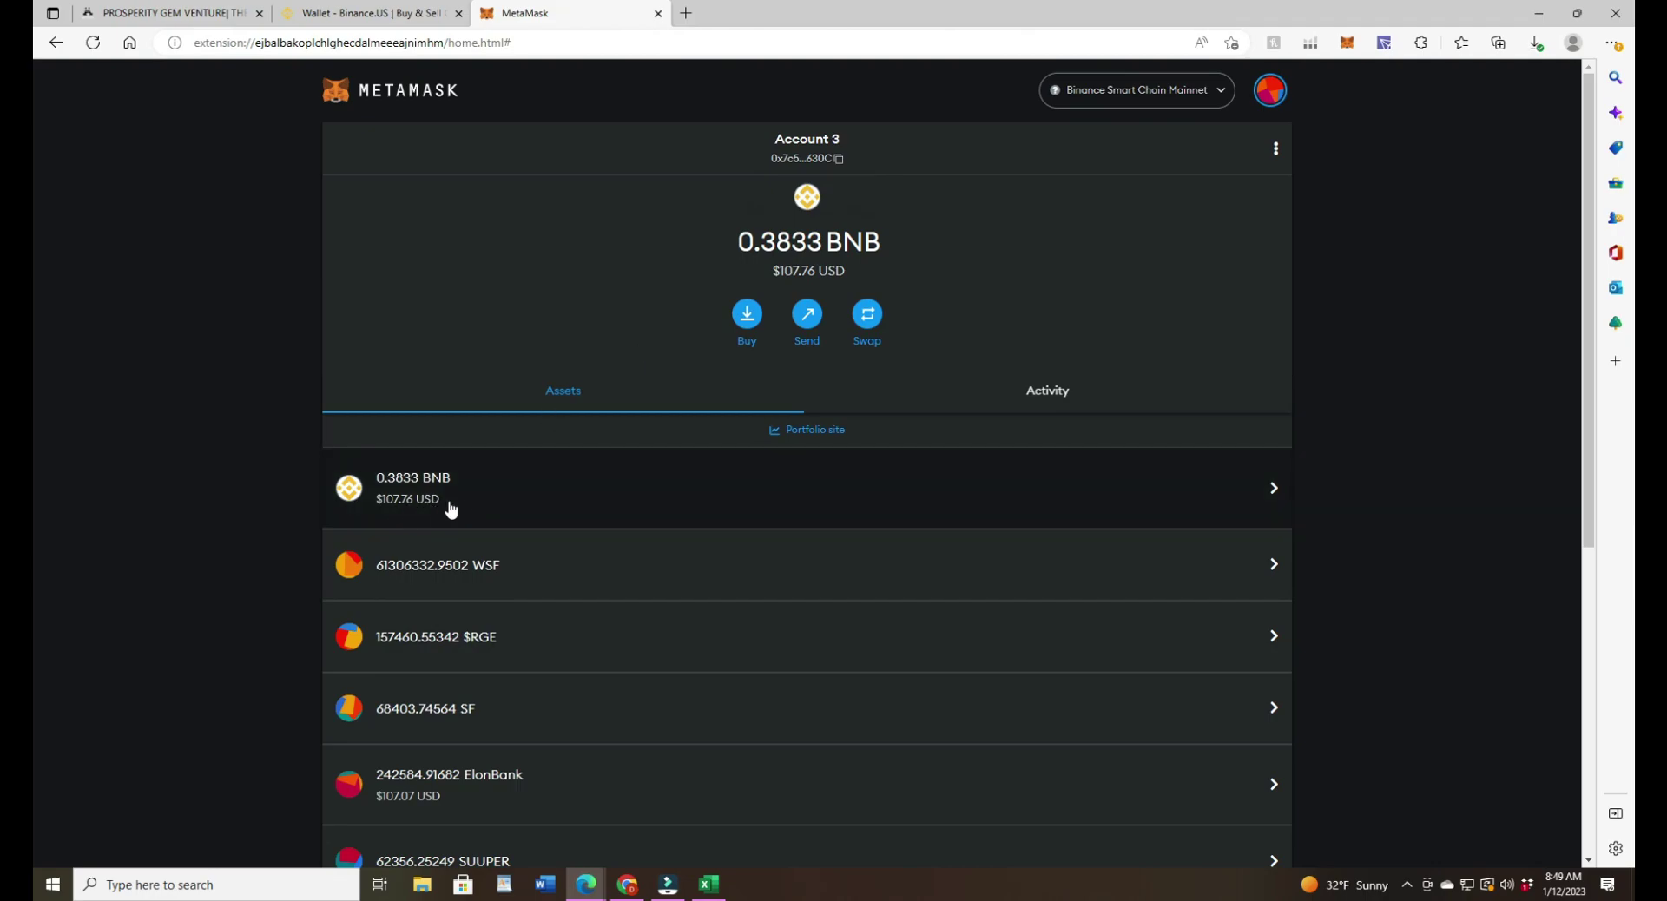
{"action": "scroll", "coordinate": [455, 512], "scroll_direction": "down", "scroll_amount": 4}
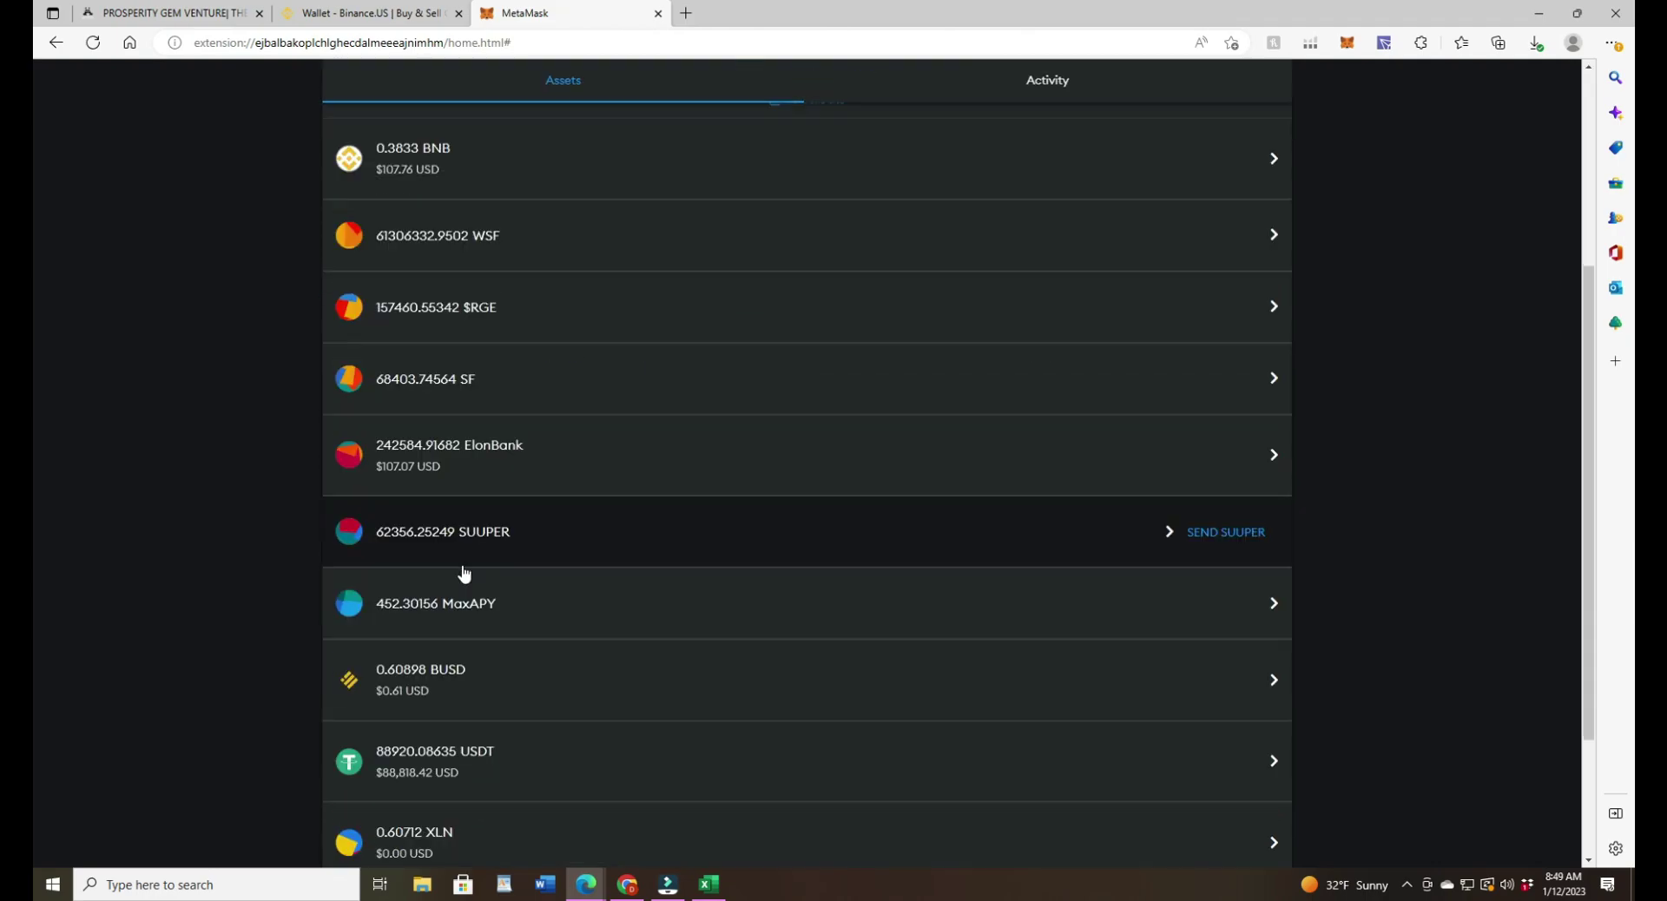
{"action": "scroll", "coordinate": [606, 535], "scroll_direction": "up", "scroll_amount": 4}
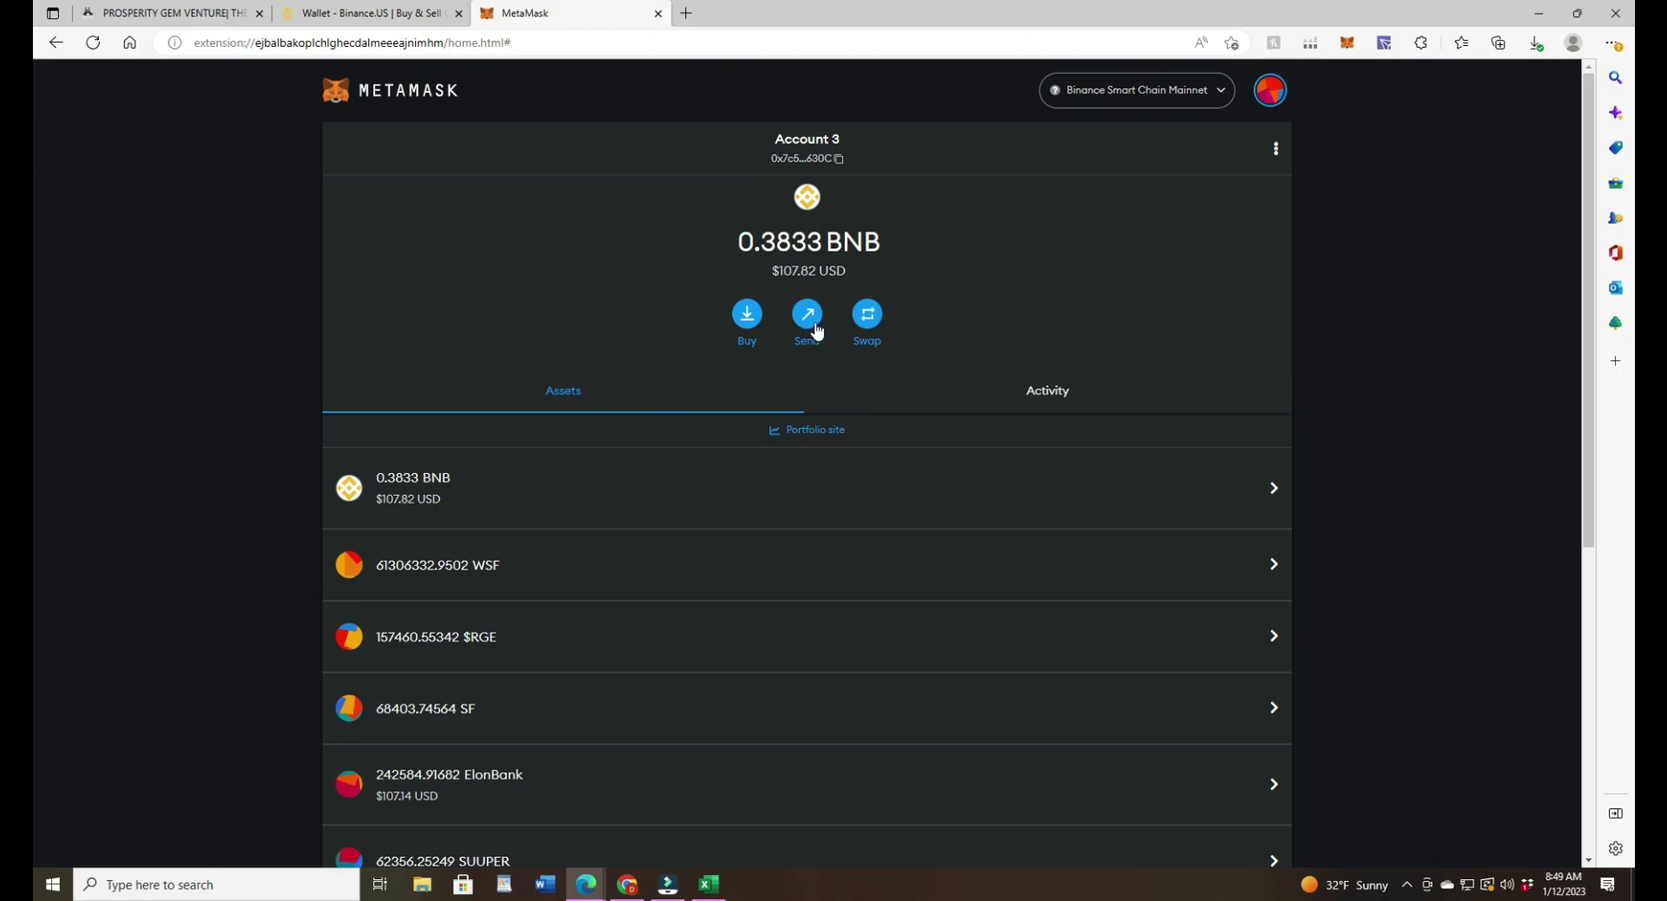
Verify the send in Activity and the new 88920.08635 USDT balance
{"action": "left_click", "coordinate": [1091, 397]}
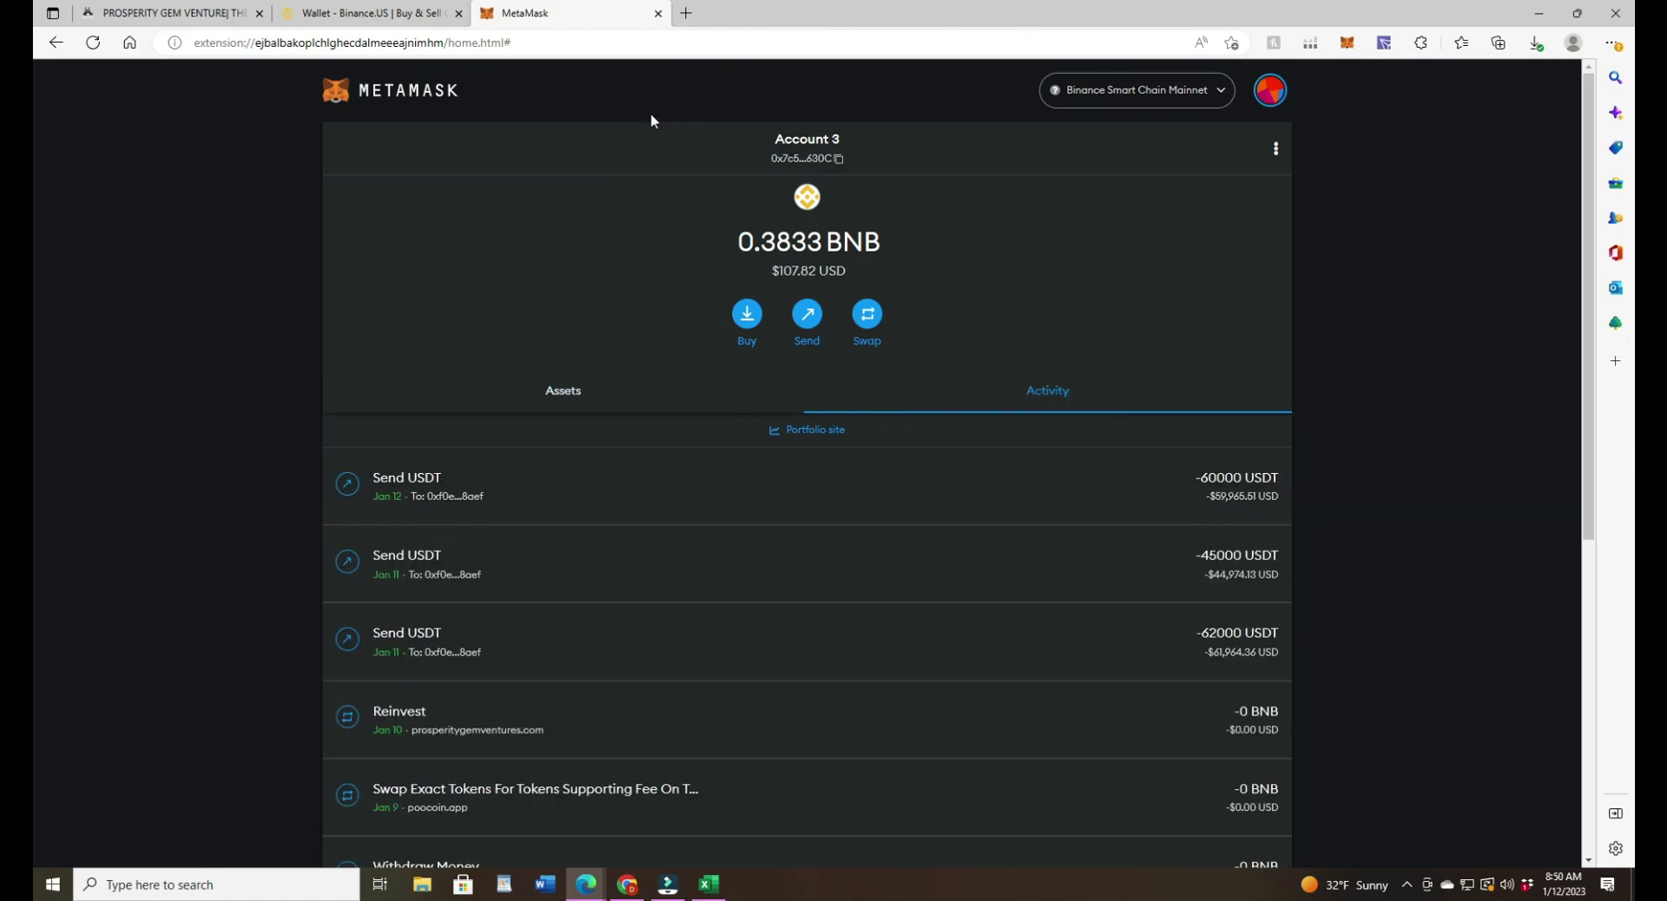
{"action": "left_click", "coordinate": [563, 391]}
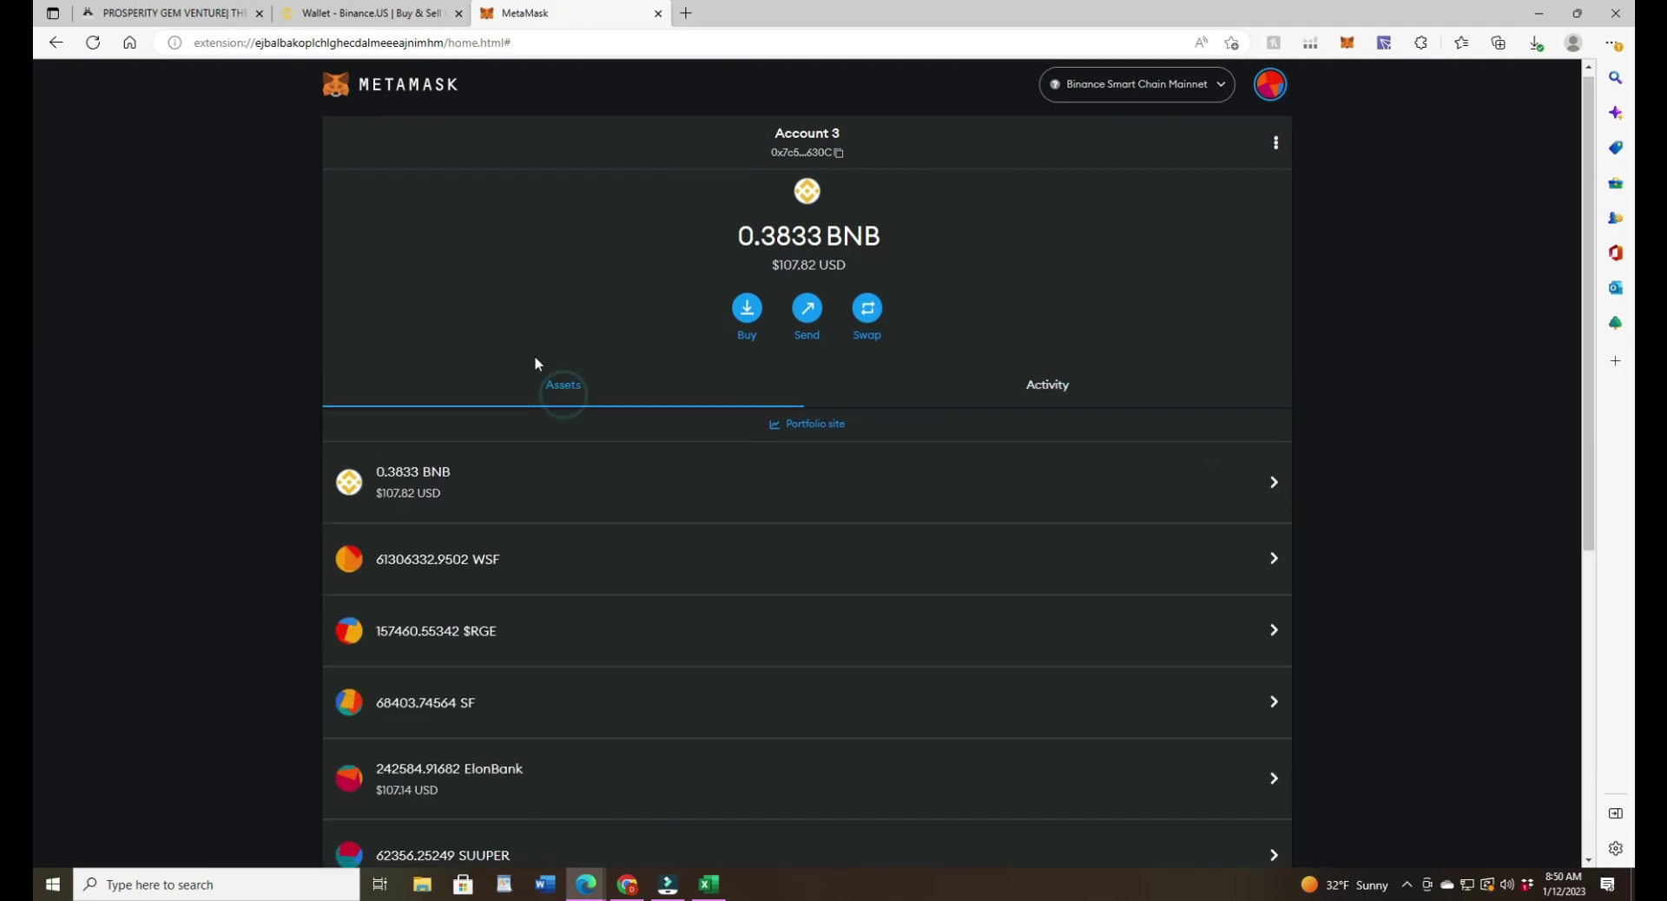
{"action": "scroll", "coordinate": [535, 361], "scroll_direction": "down", "scroll_amount": 3}
{"action": "scroll", "coordinate": [536, 366], "scroll_direction": "down", "scroll_amount": 2}
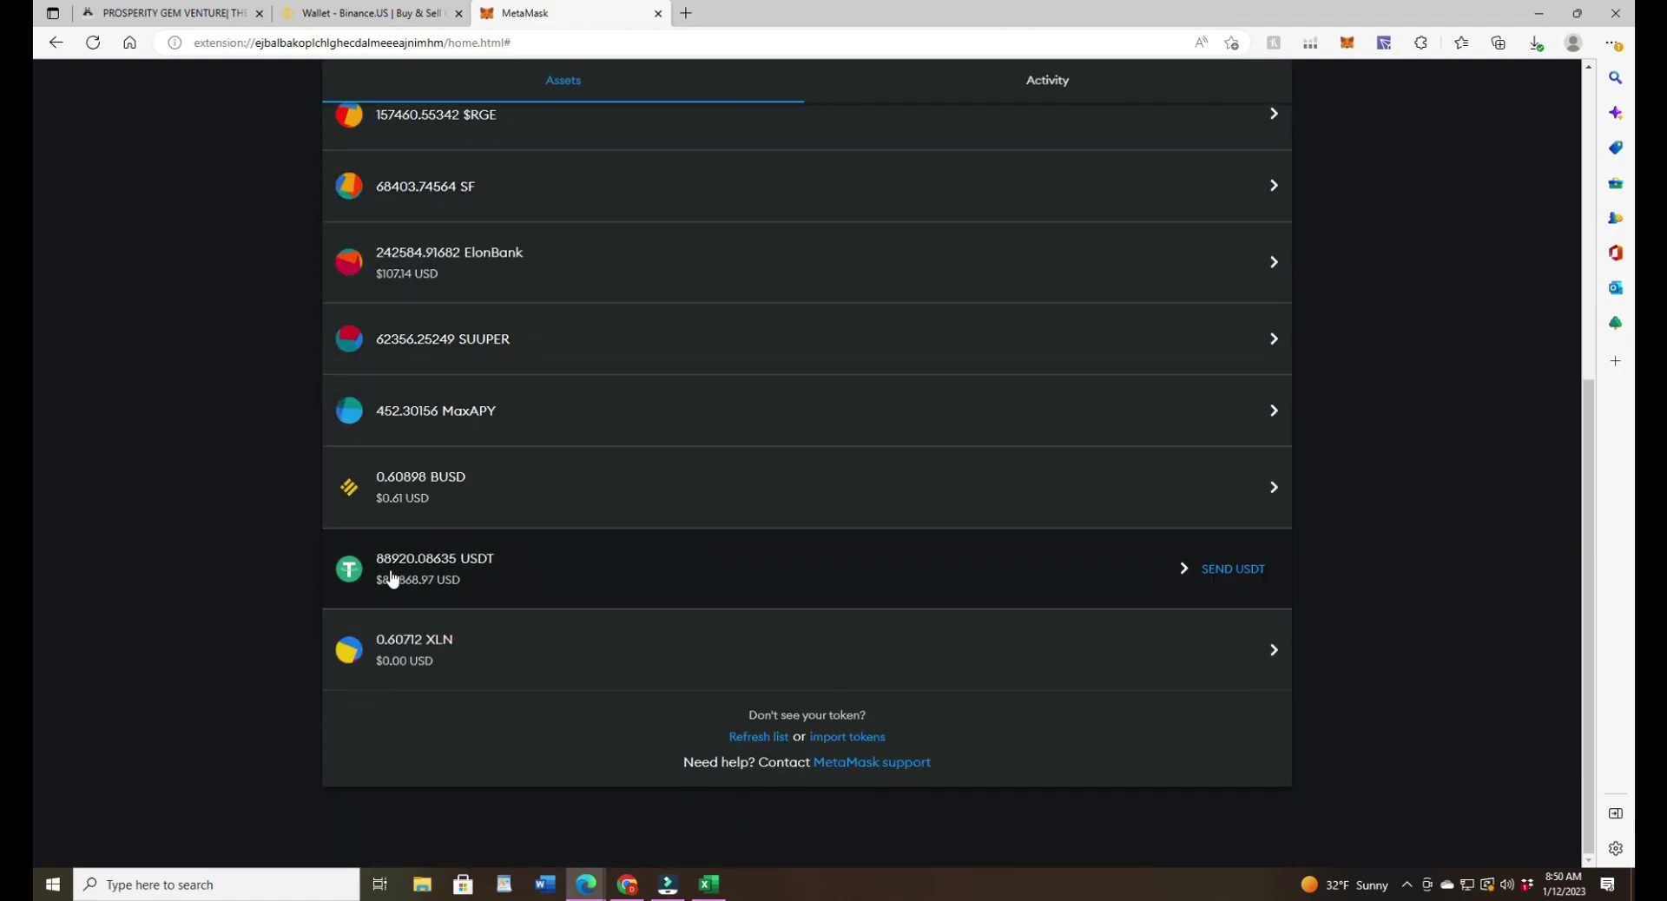
{"action": "scroll", "coordinate": [483, 478], "scroll_direction": "up", "scroll_amount": 5}
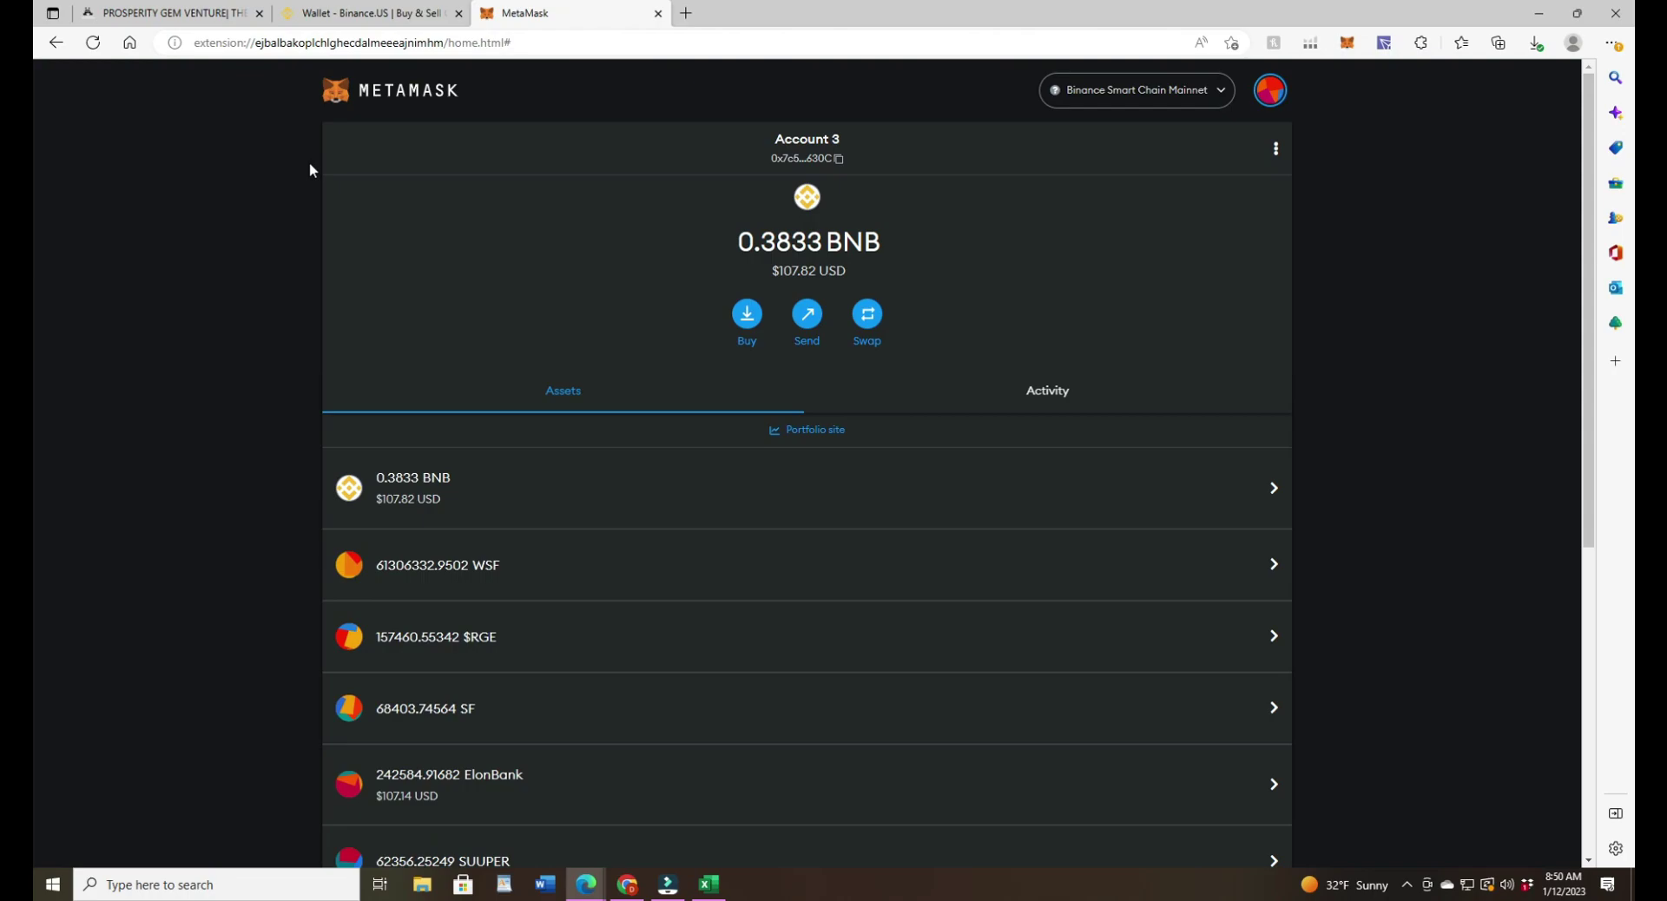
Reload the Binance.US wallet and find the 60,000 USDT row (about $59,976.00)
{"action": "left_click", "coordinate": [328, 26]}
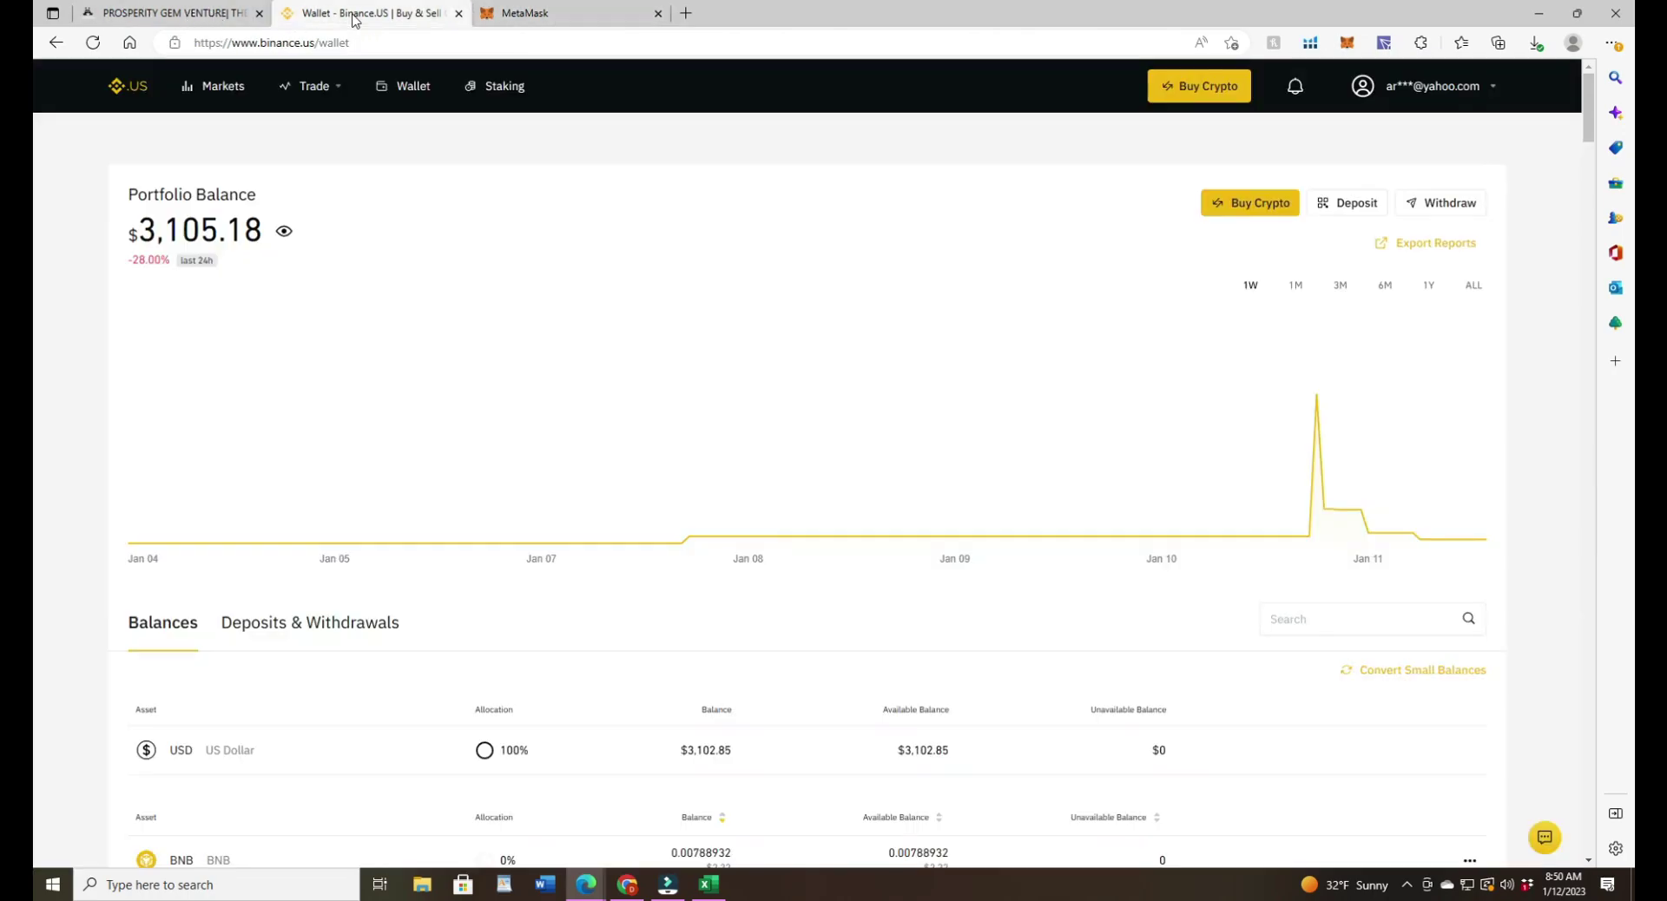
{"action": "left_click", "coordinate": [93, 44]}
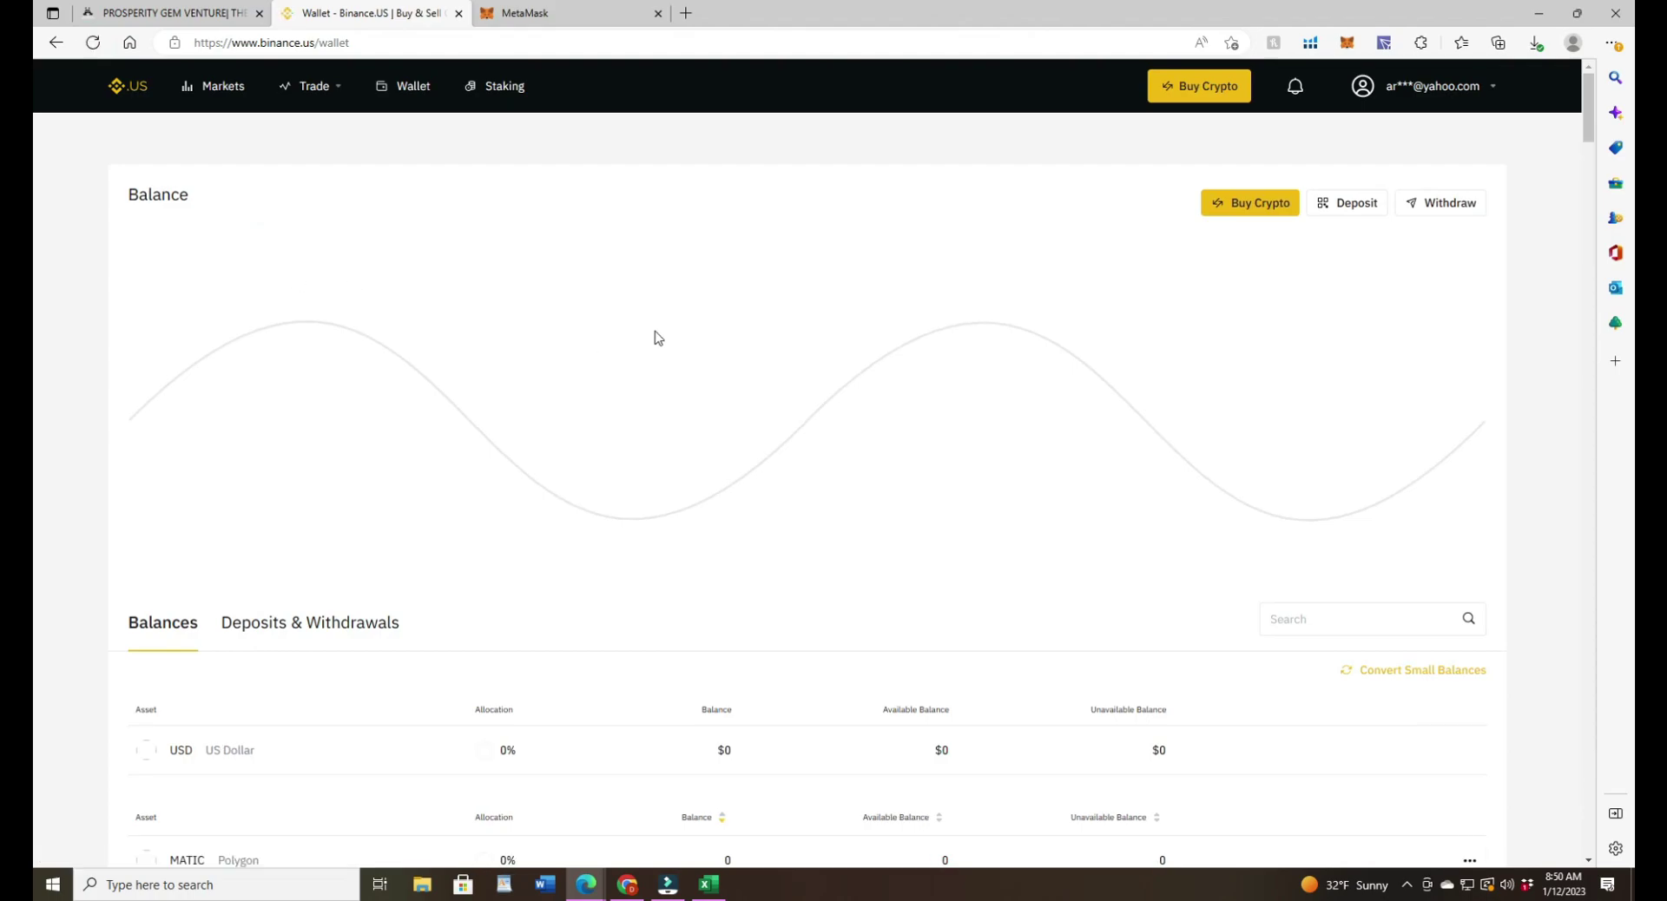
{"action": "scroll", "coordinate": [771, 383], "scroll_direction": "down", "scroll_amount": 4}
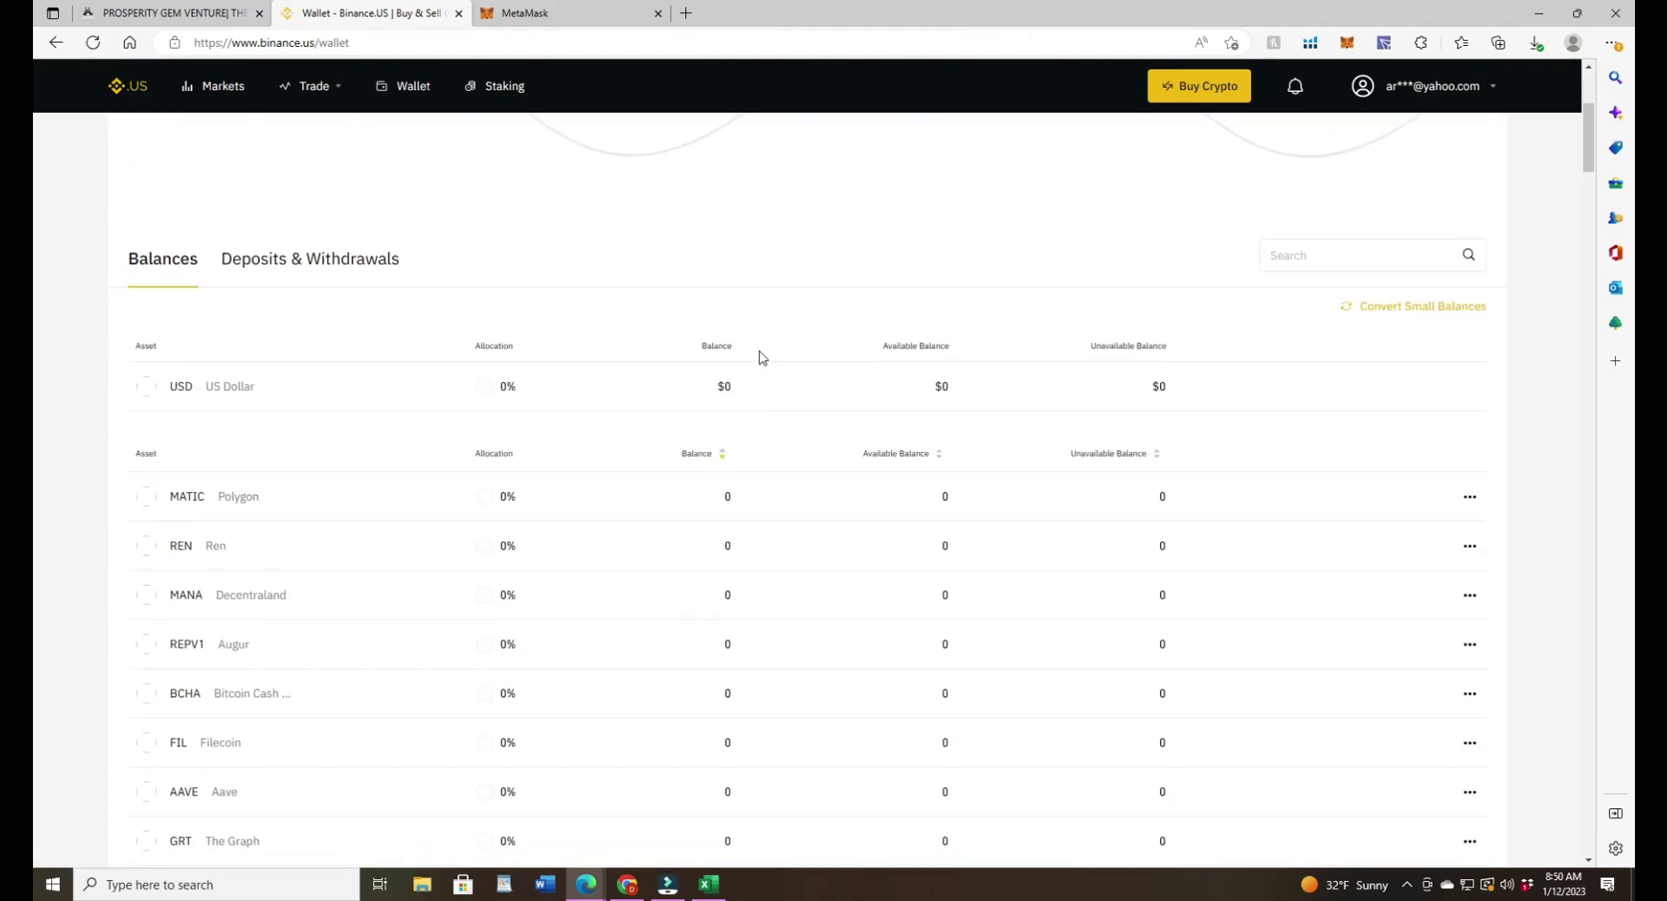
{"action": "scroll", "coordinate": [741, 296], "scroll_direction": "up", "scroll_amount": 4}
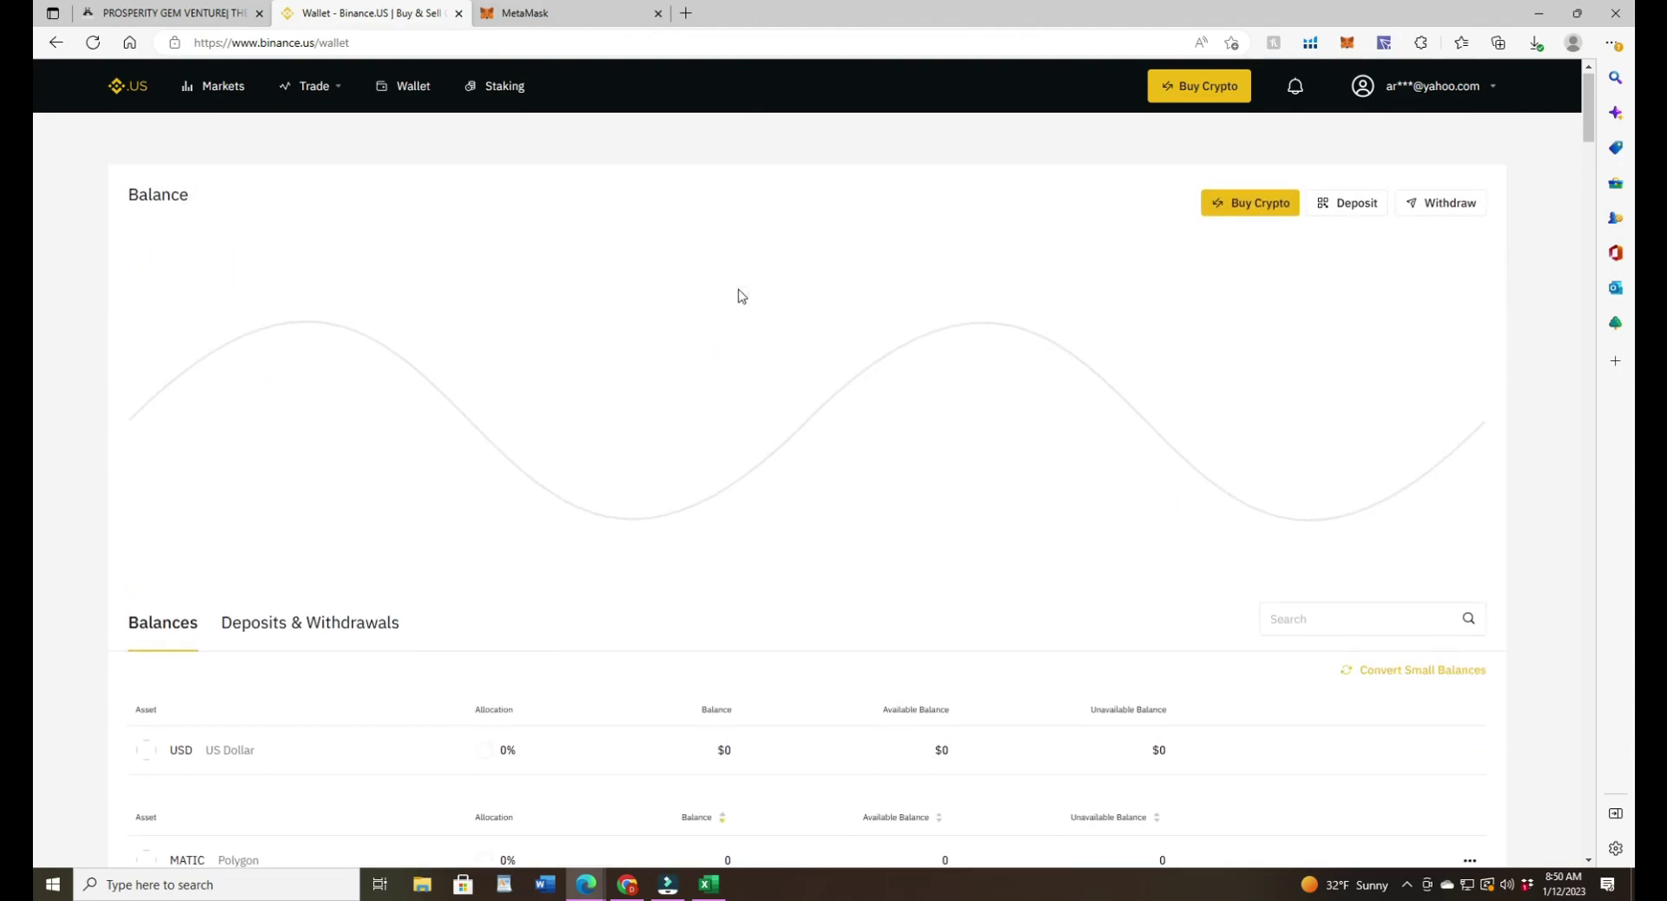
{"action": "scroll", "coordinate": [741, 296], "scroll_direction": "down", "scroll_amount": 4}
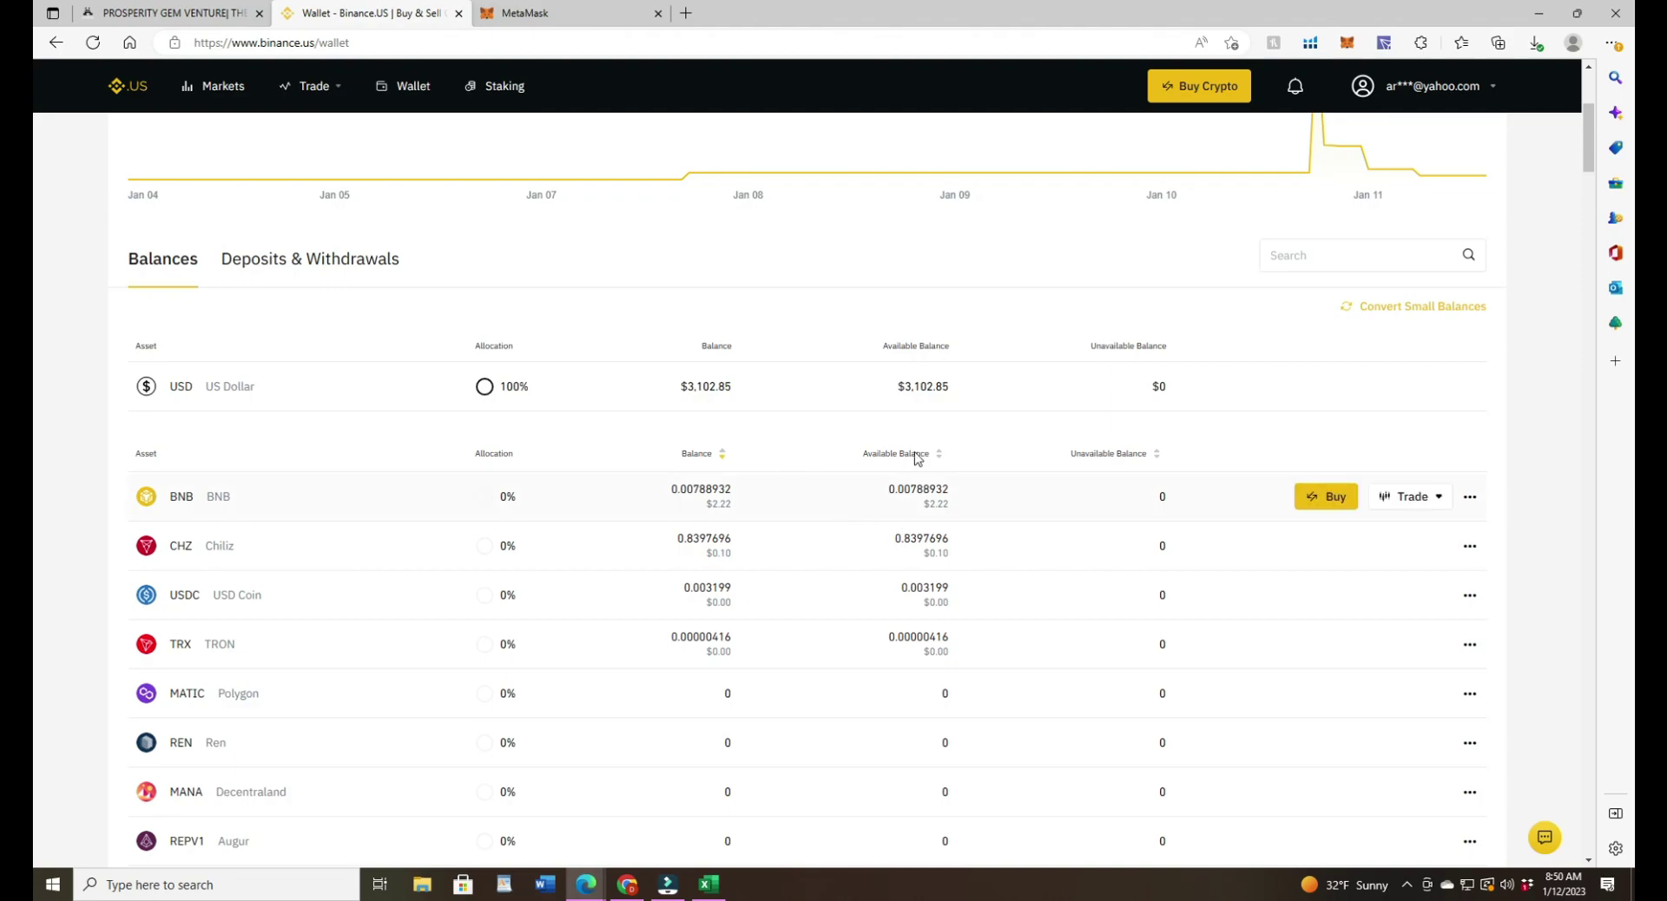
{"action": "mouse_move", "coordinate": [816, 533]}
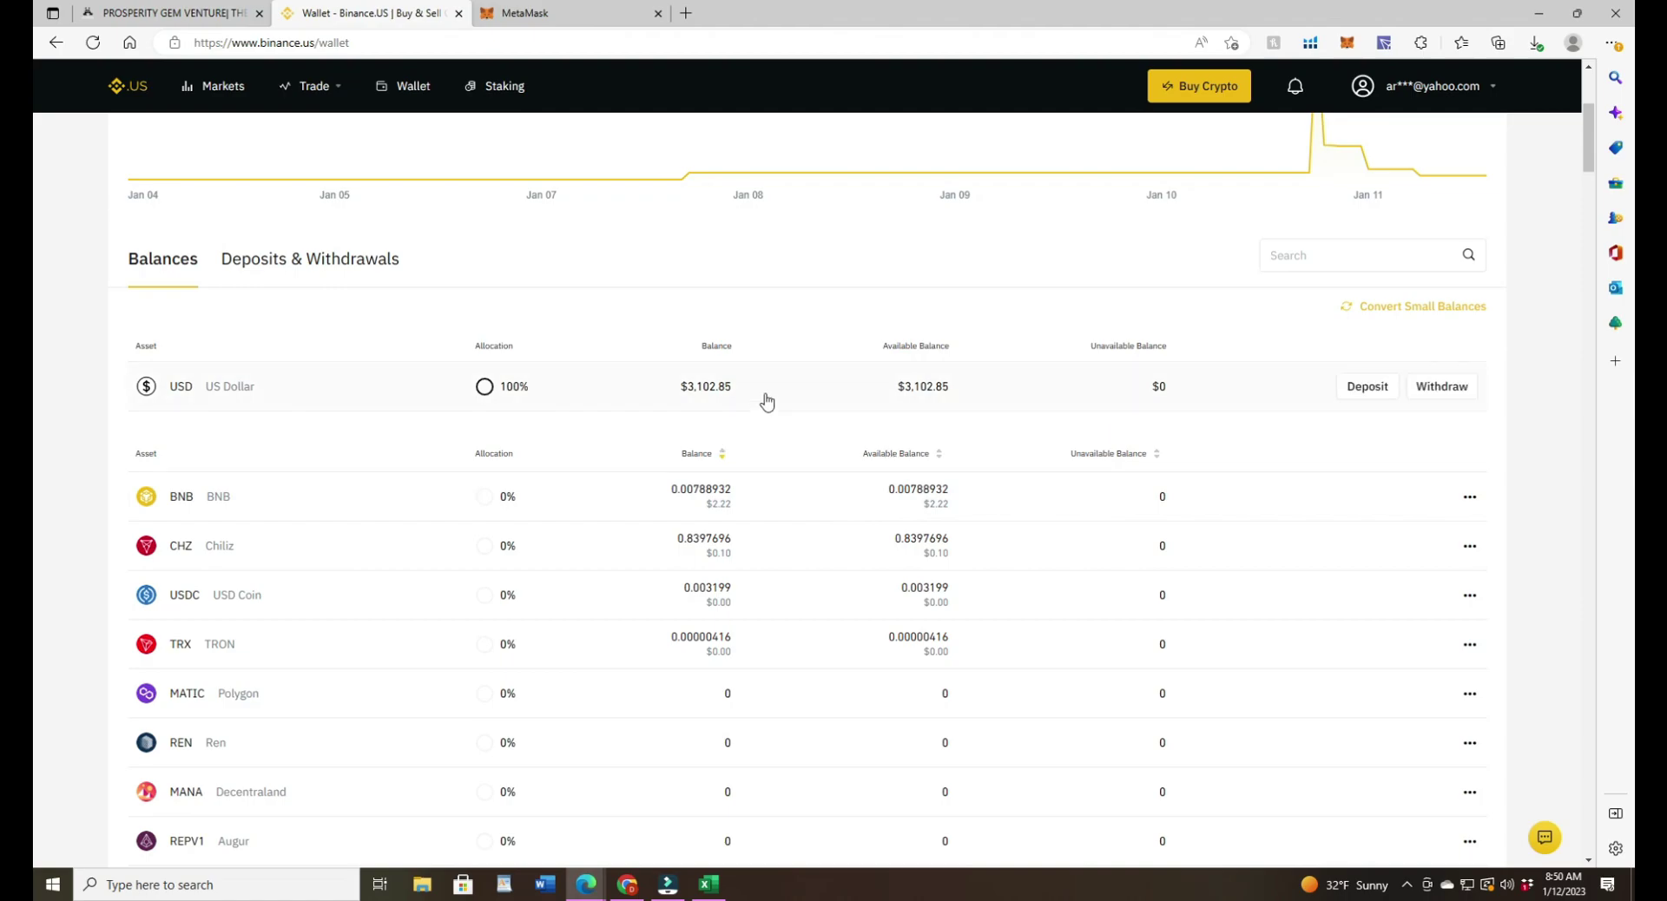
{"action": "mouse_move", "coordinate": [791, 371]}
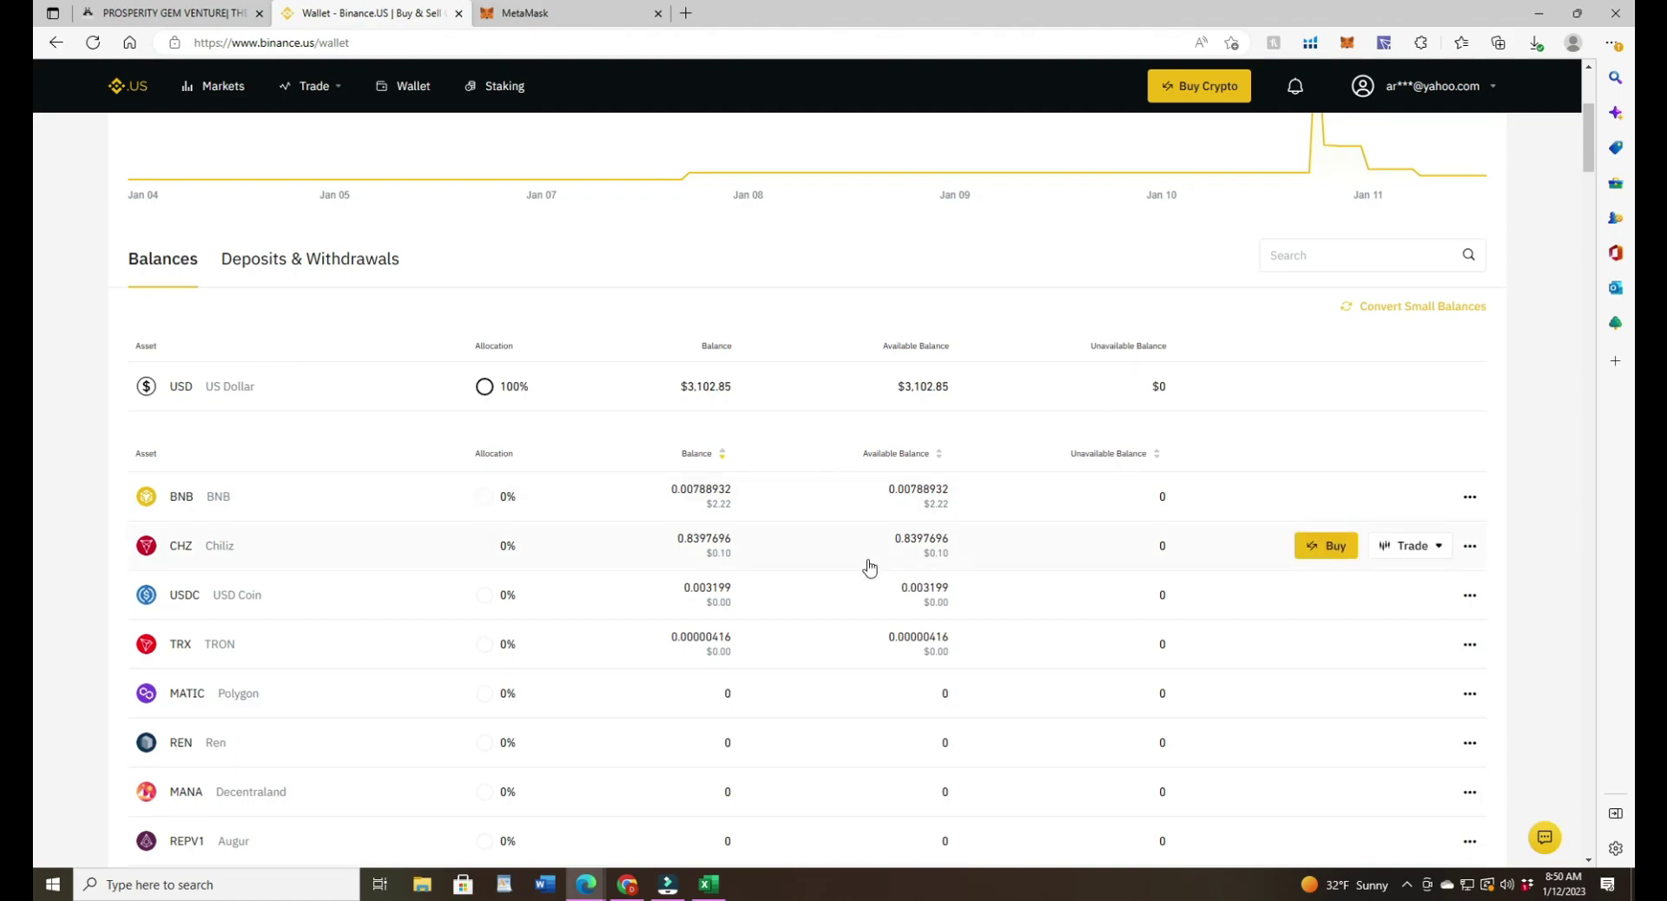
{"action": "scroll", "coordinate": [858, 586], "scroll_direction": "down", "scroll_amount": 1}
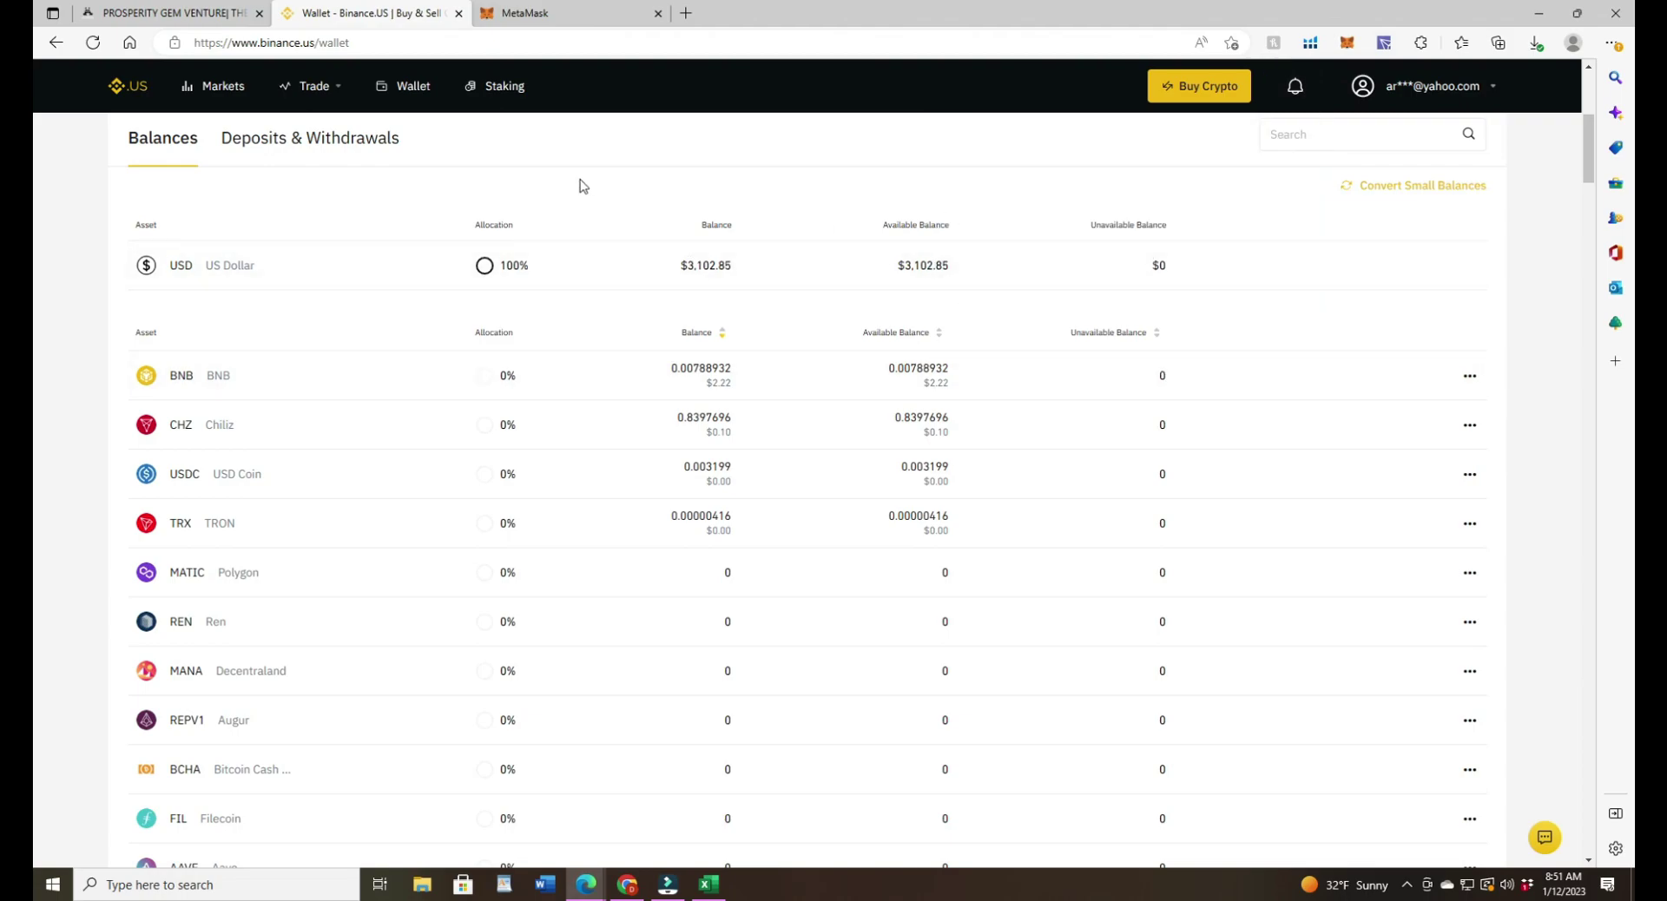
{"action": "scroll", "coordinate": [781, 439], "scroll_direction": "up", "scroll_amount": 1}
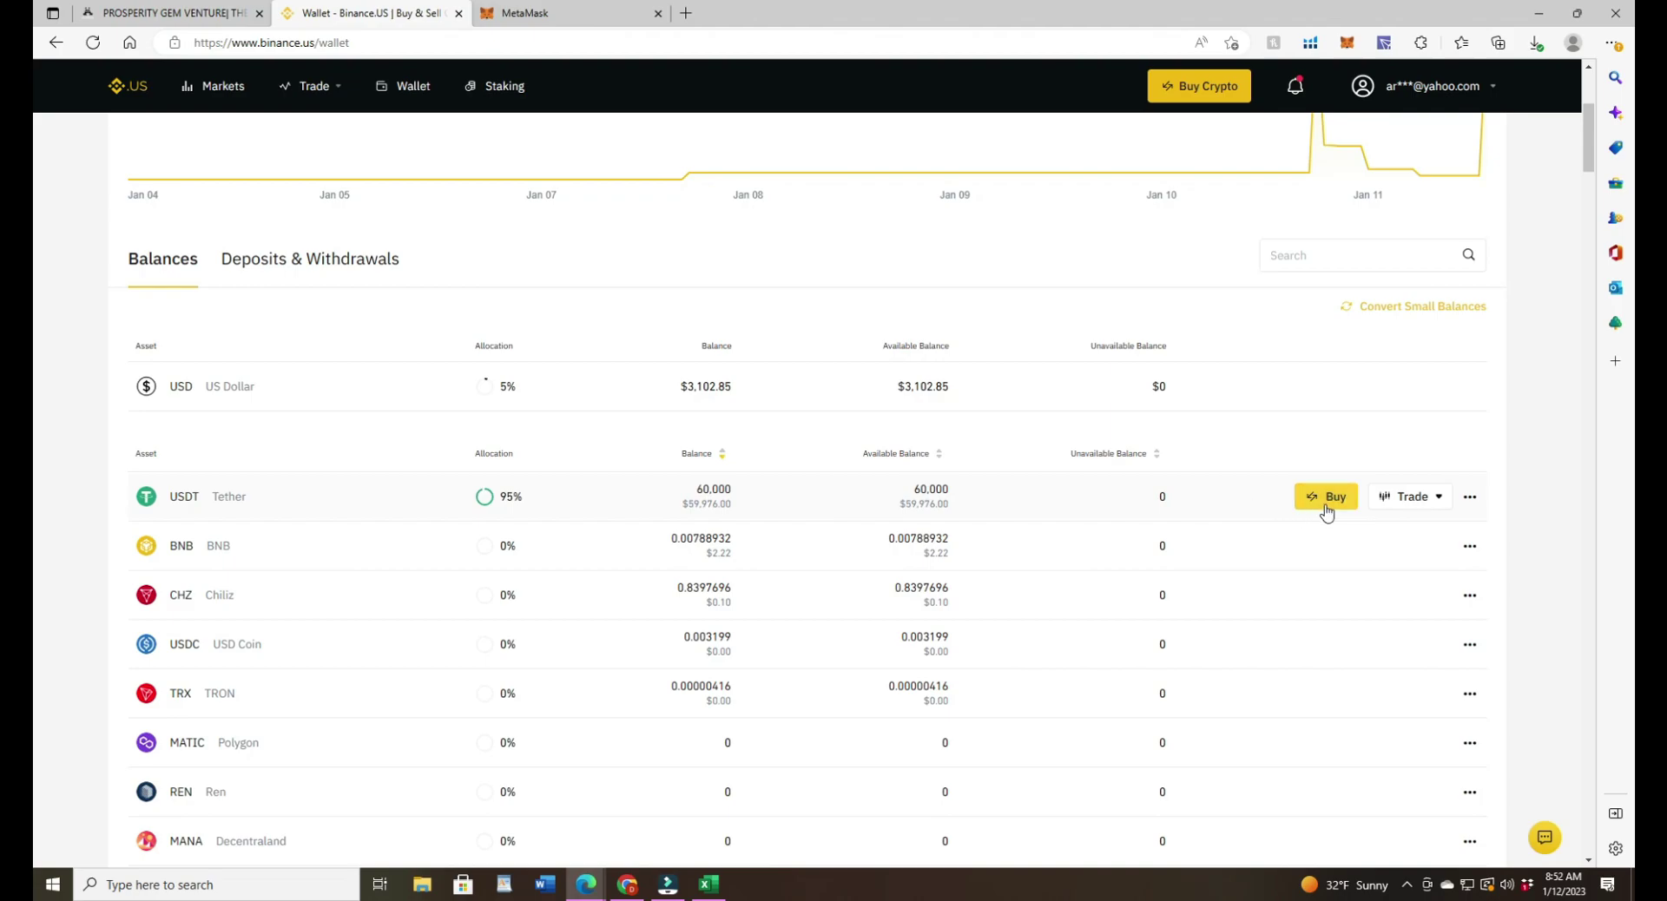
Withdraw the maximum 60,000 USDT over the Tron (TRC20) network
{"action": "left_click", "coordinate": [1471, 499]}
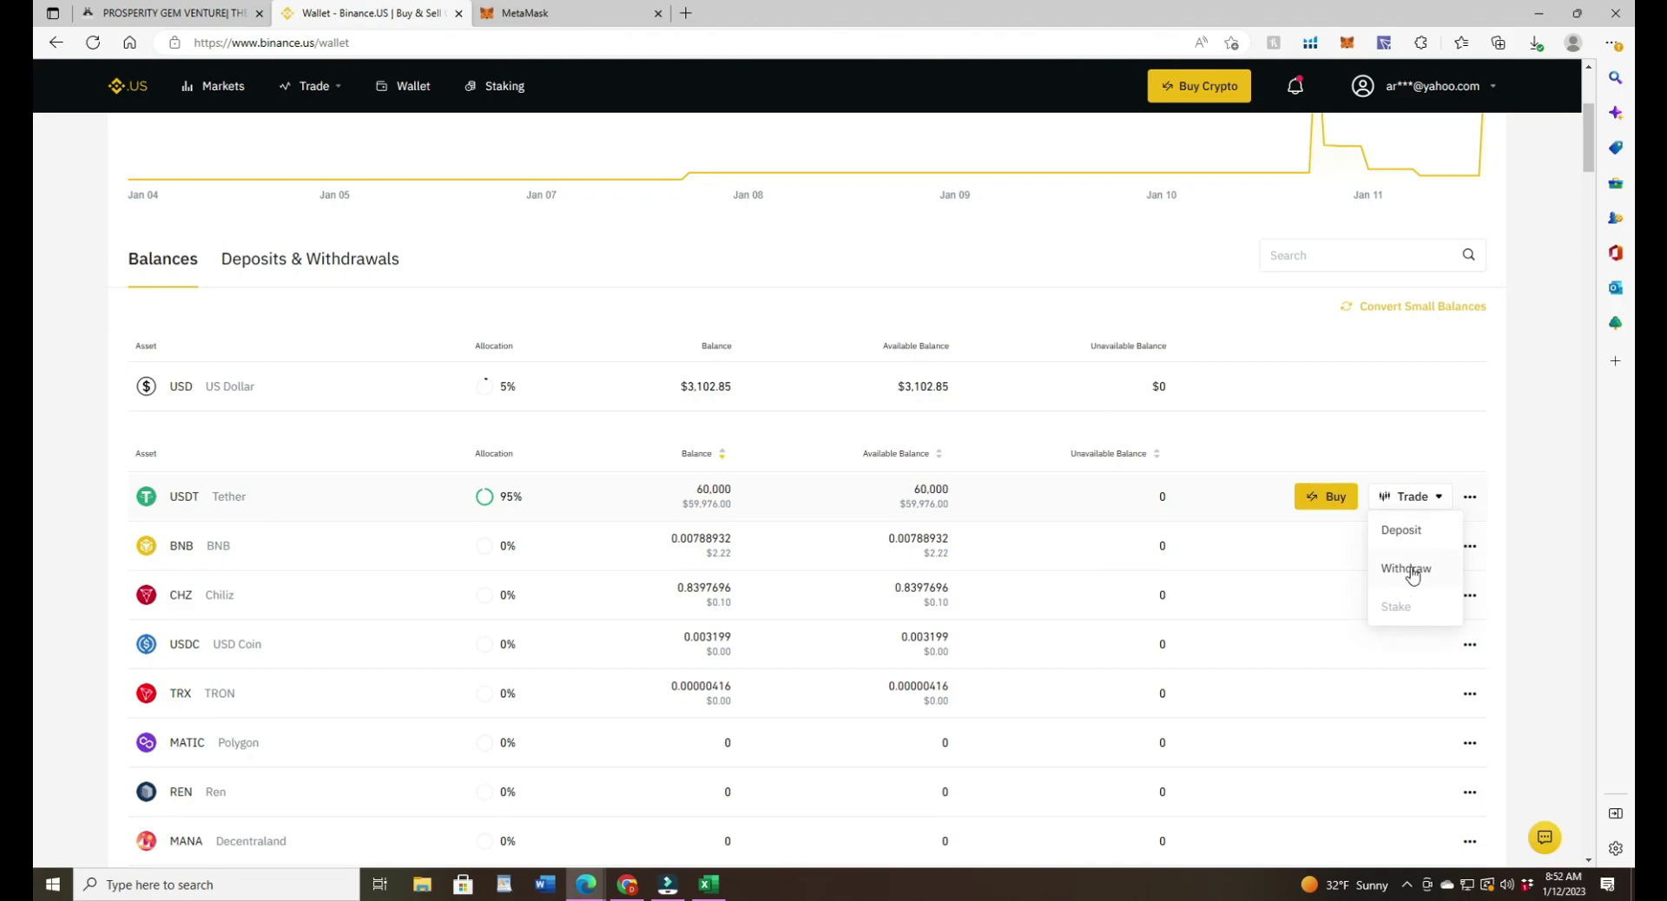
{"action": "left_click", "coordinate": [1412, 573]}
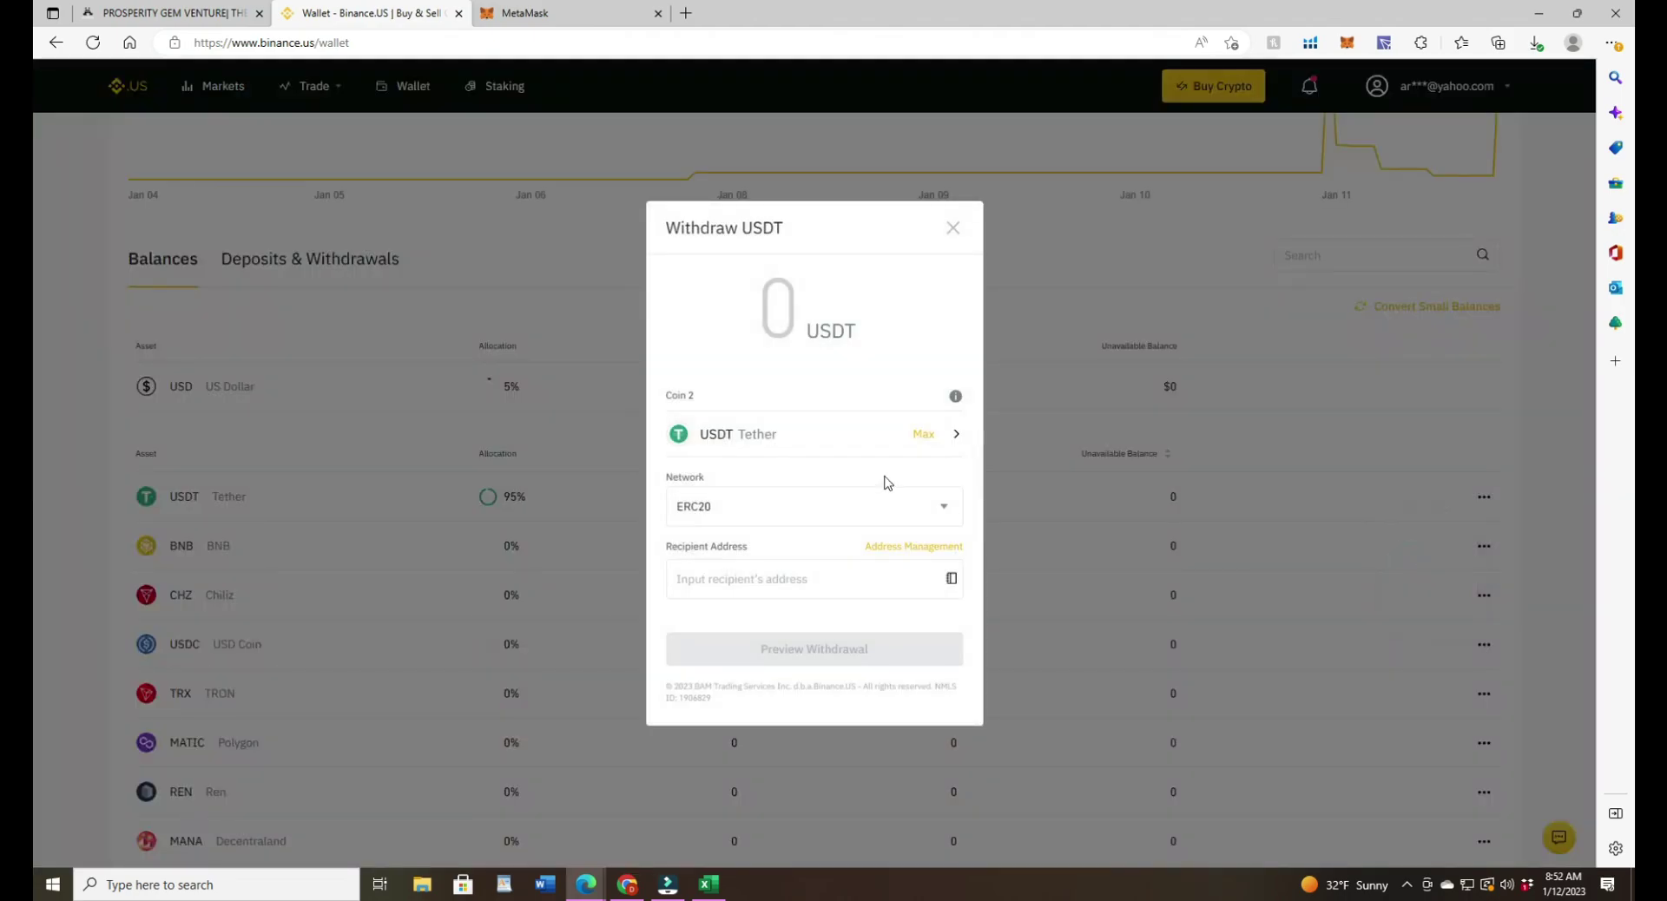
{"action": "left_click", "coordinate": [923, 434]}
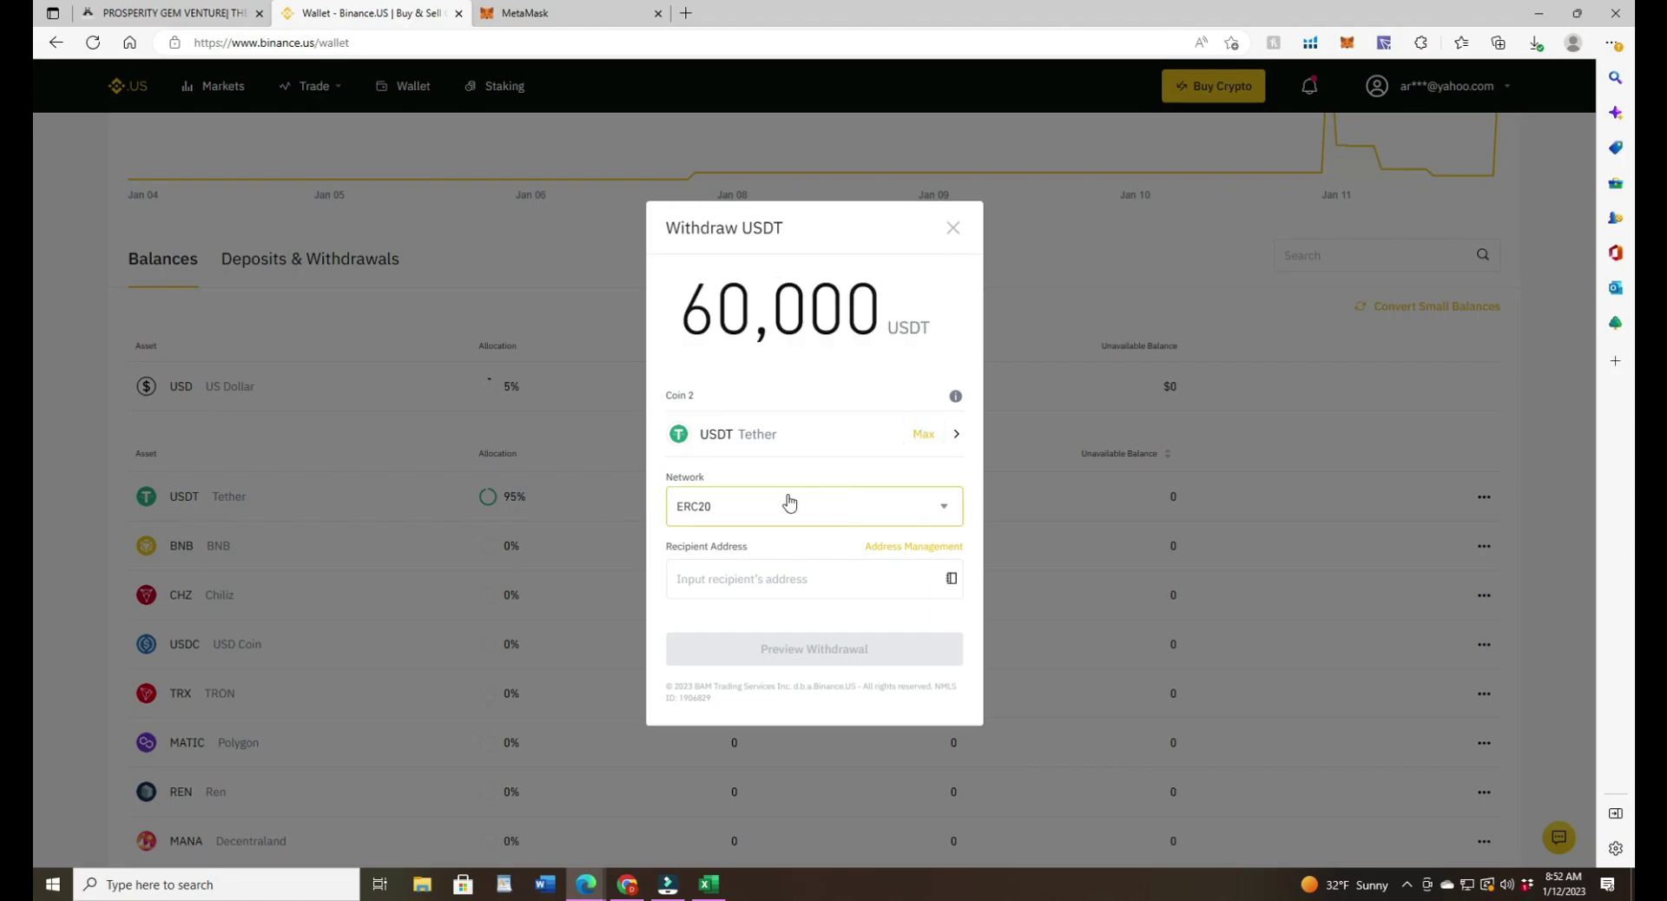
{"action": "left_click", "coordinate": [946, 513]}
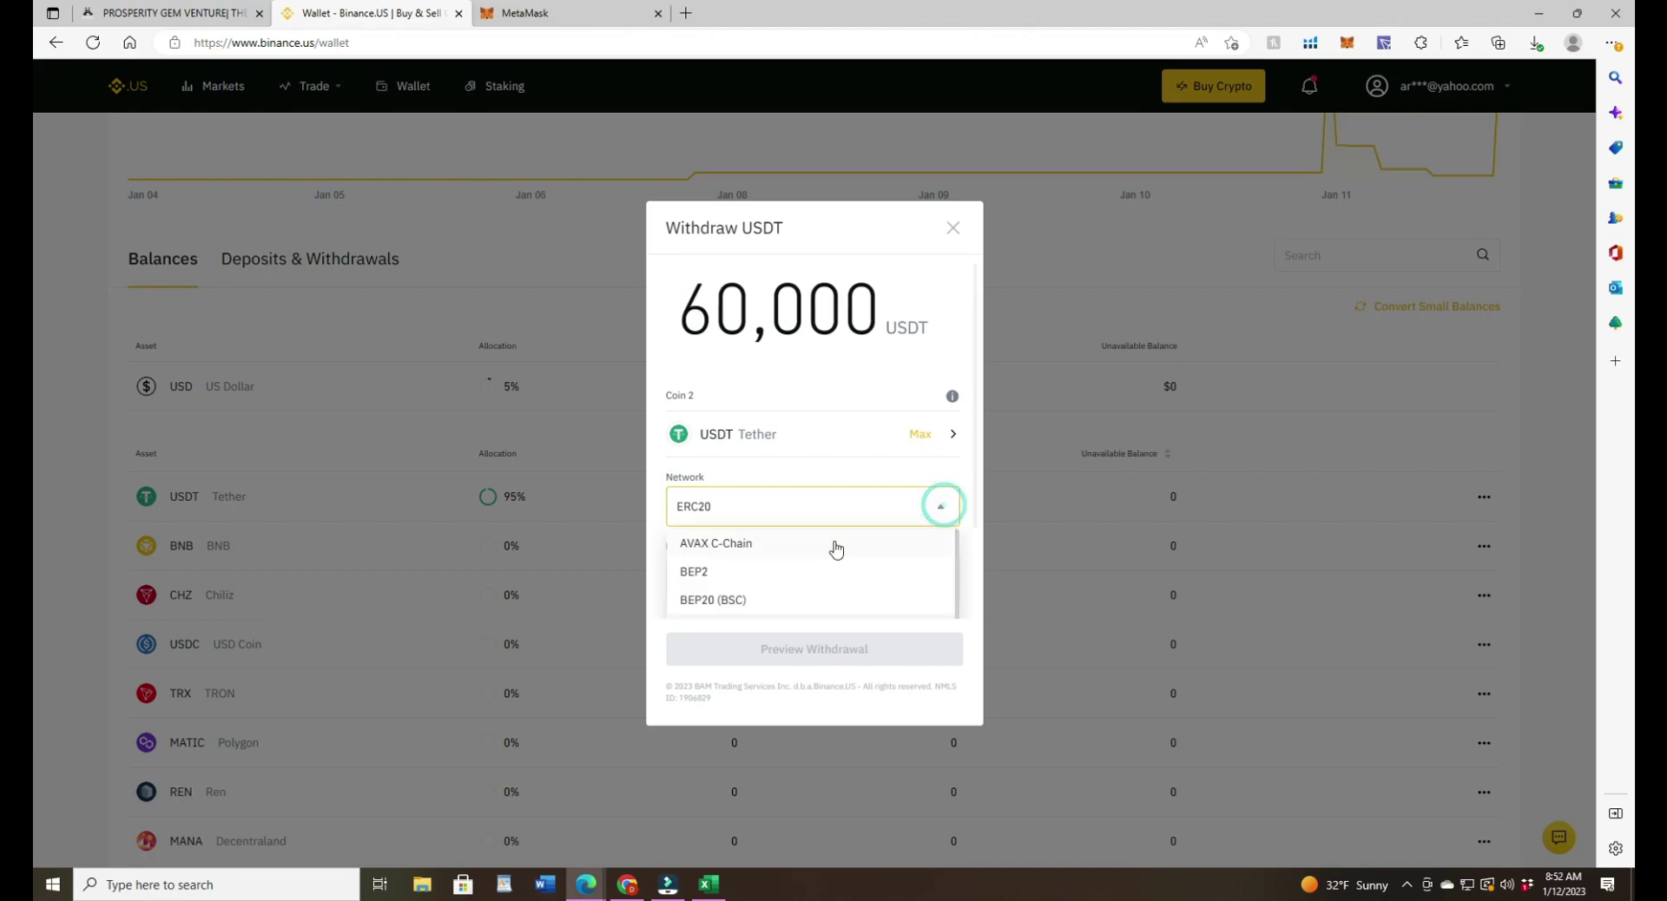
{"action": "scroll", "coordinate": [796, 562], "scroll_direction": "down", "scroll_amount": 1}
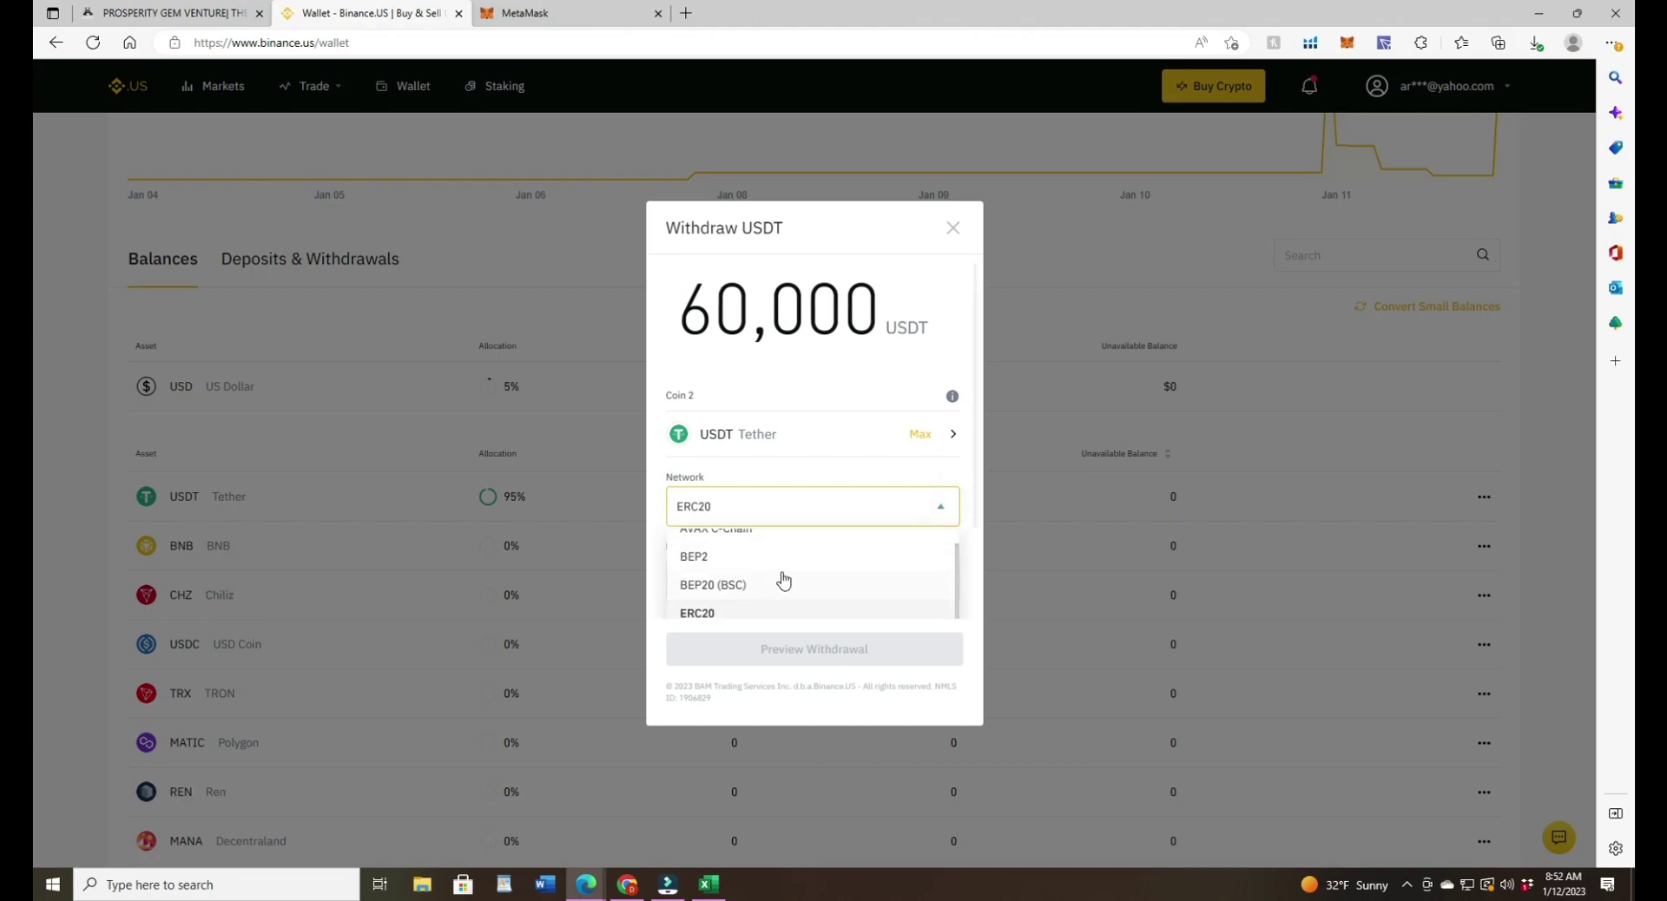
{"action": "scroll", "coordinate": [782, 577], "scroll_direction": "down", "scroll_amount": 1}
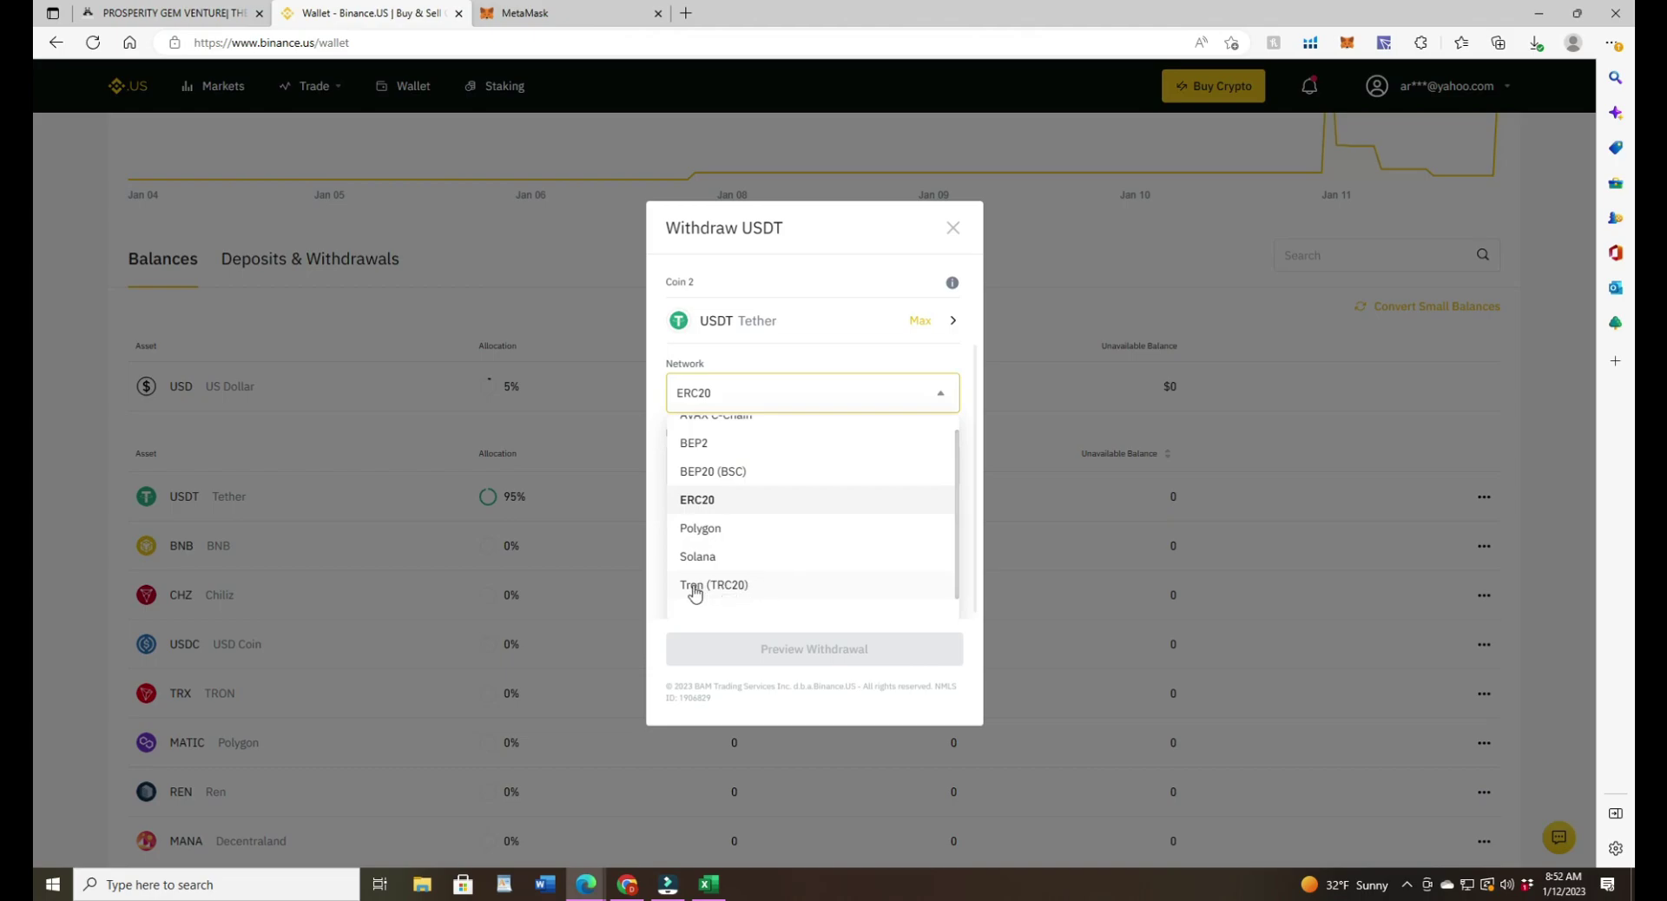
{"action": "left_click", "coordinate": [696, 590]}
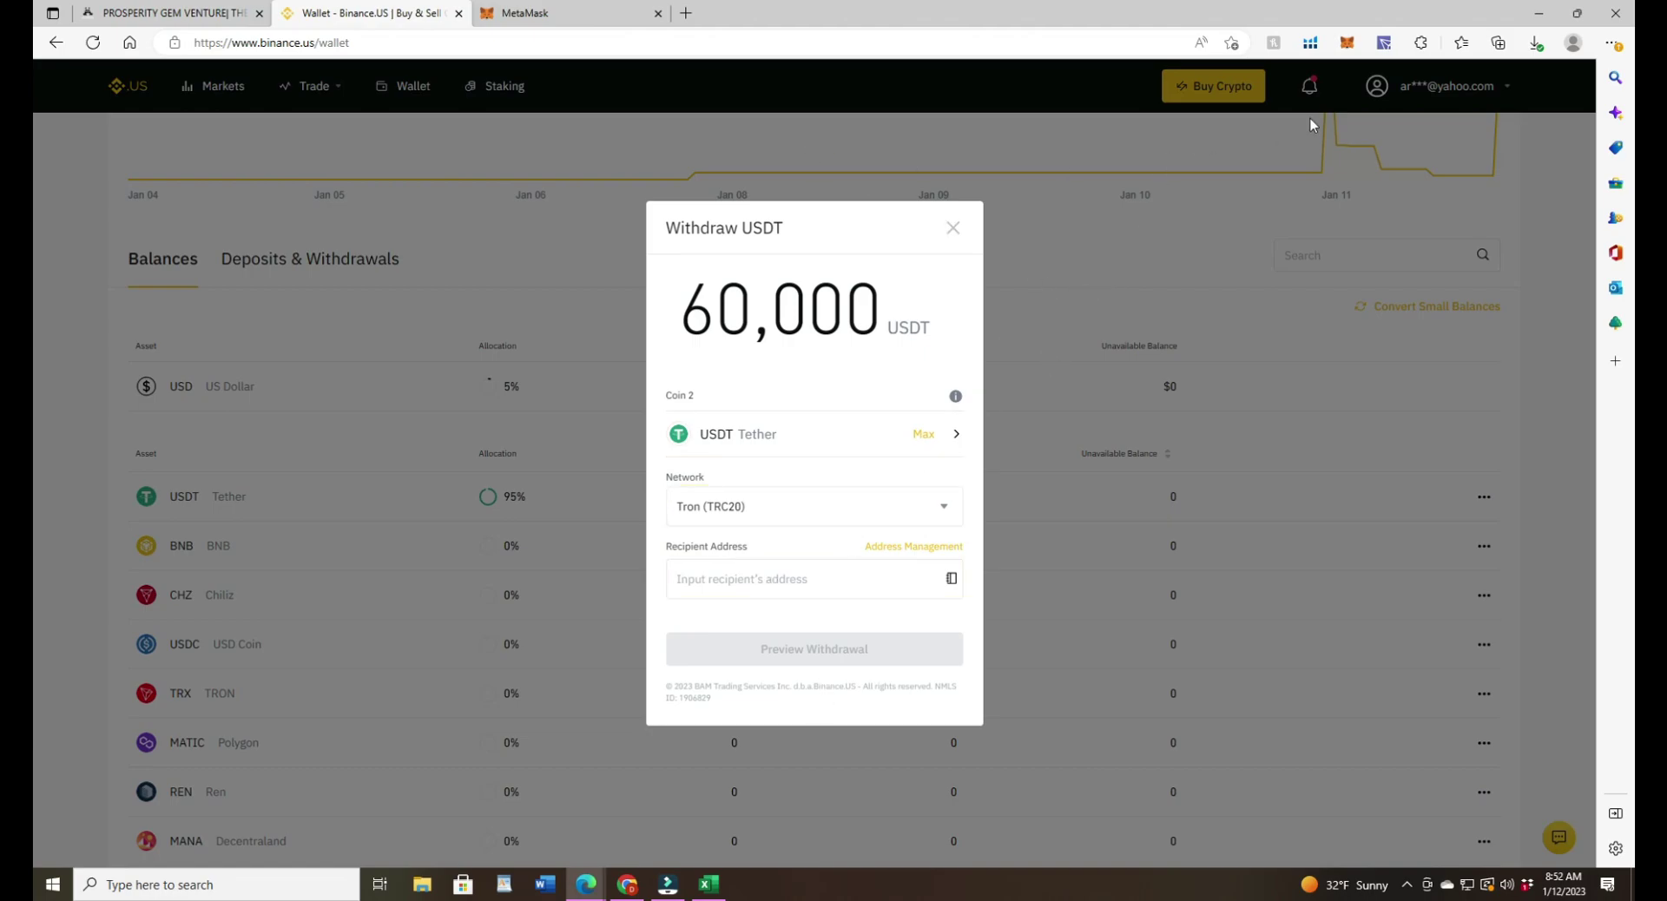
Copy the TronLink wallet's TRON address and paste it as the withdrawal recipient
{"action": "left_click", "coordinate": [1383, 45]}
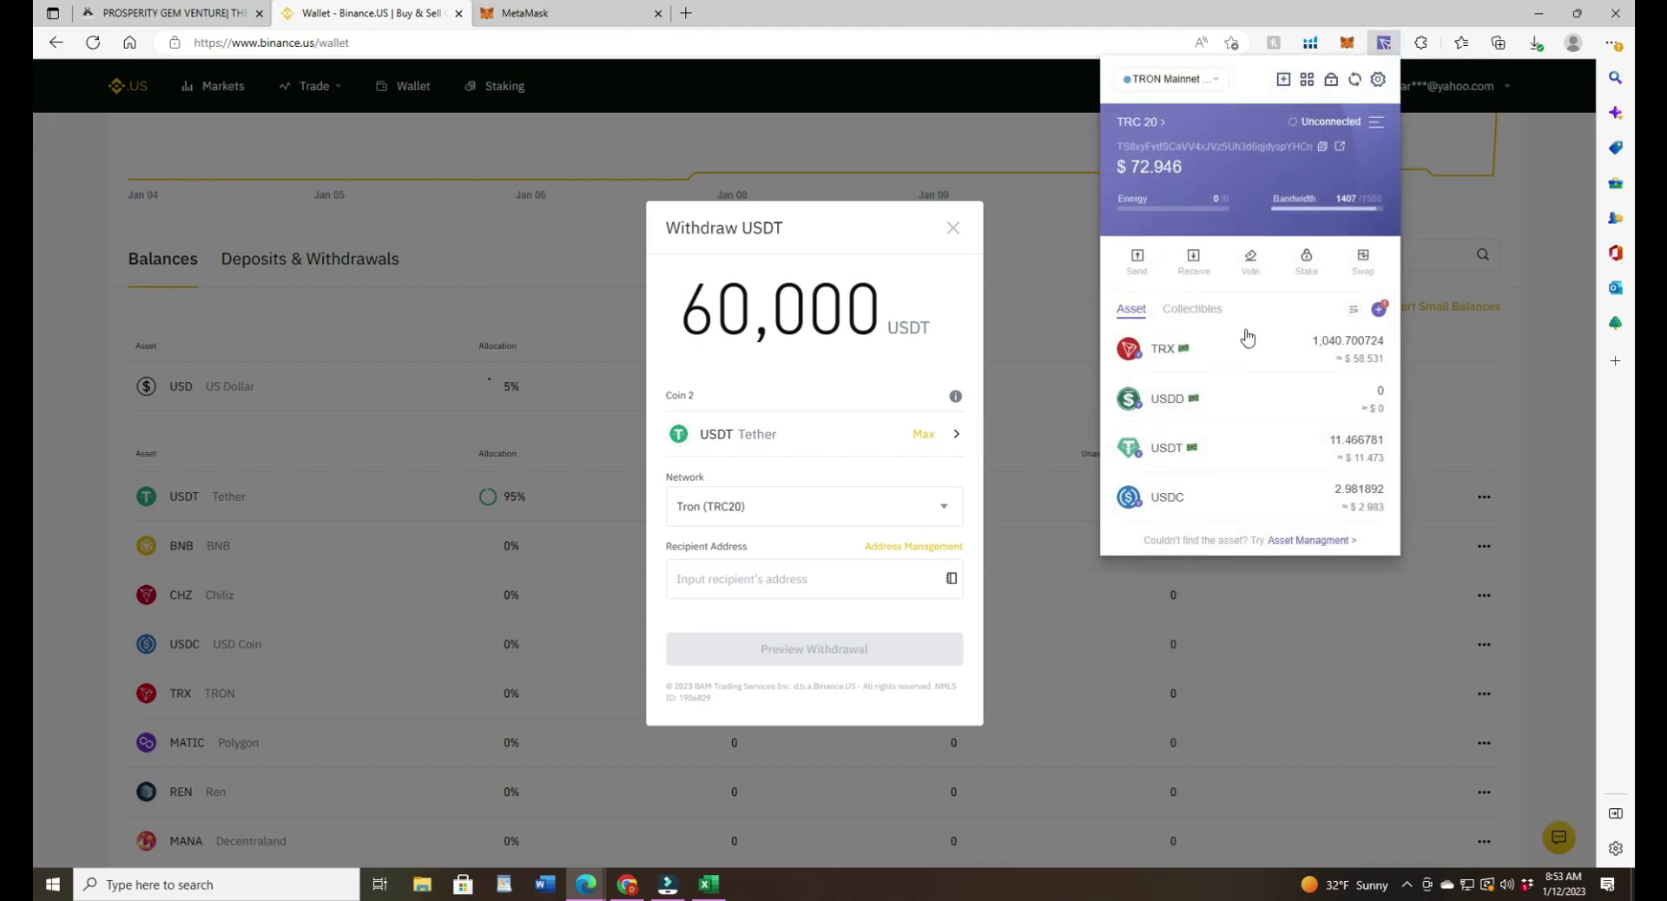
{"action": "left_click", "coordinate": [1322, 147]}
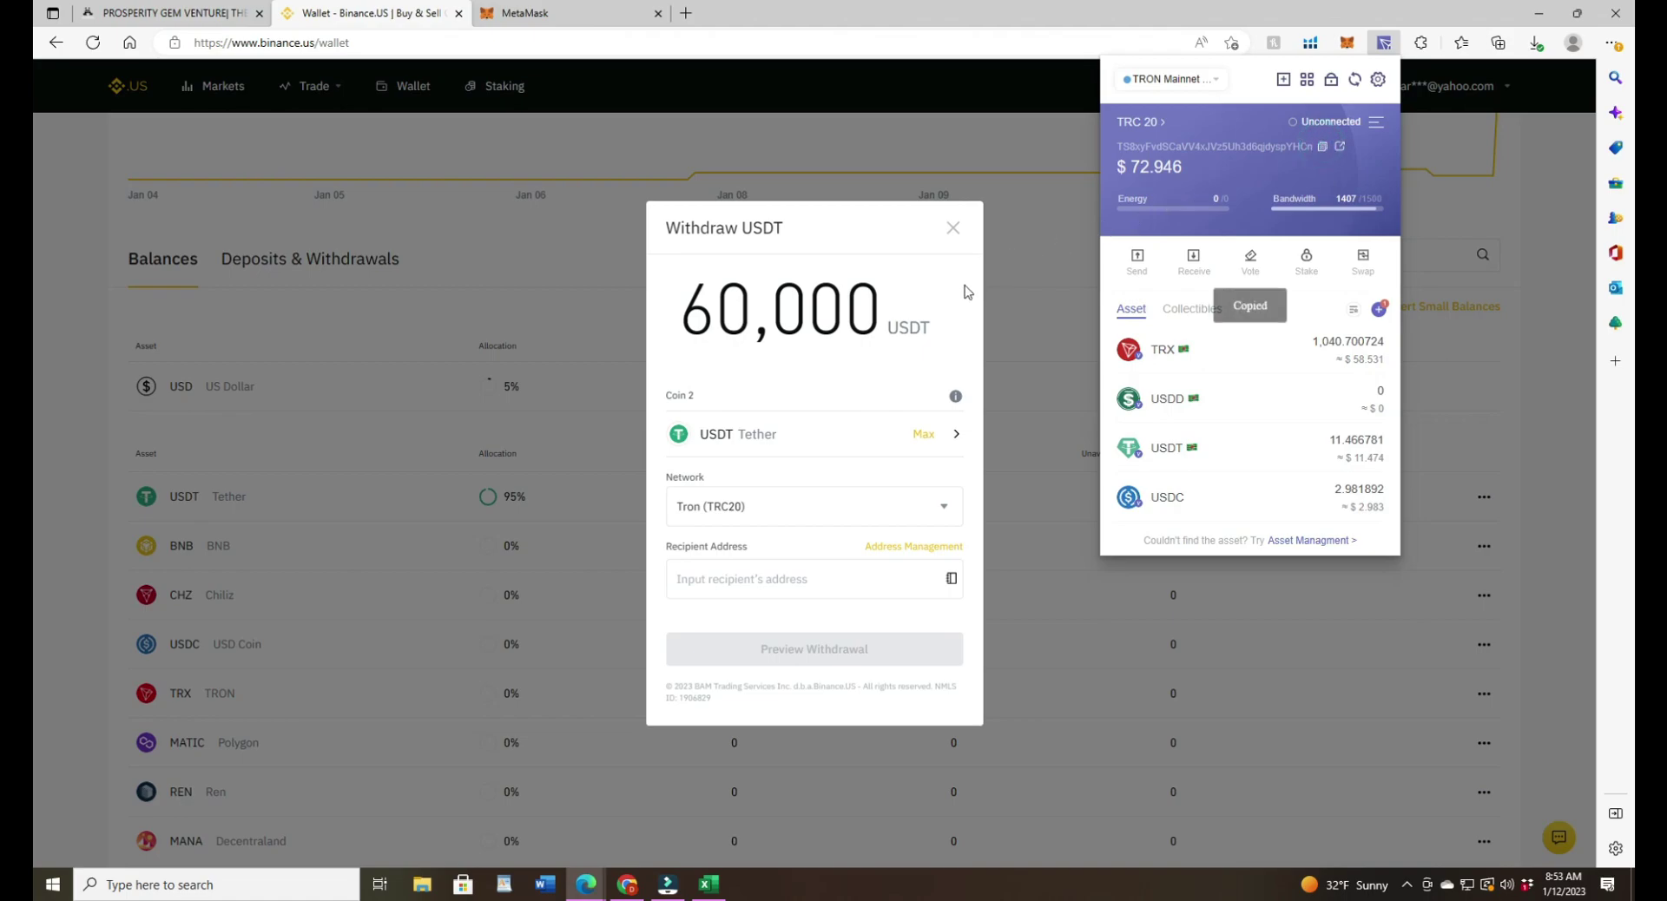
{"action": "left_click", "coordinate": [759, 579]}
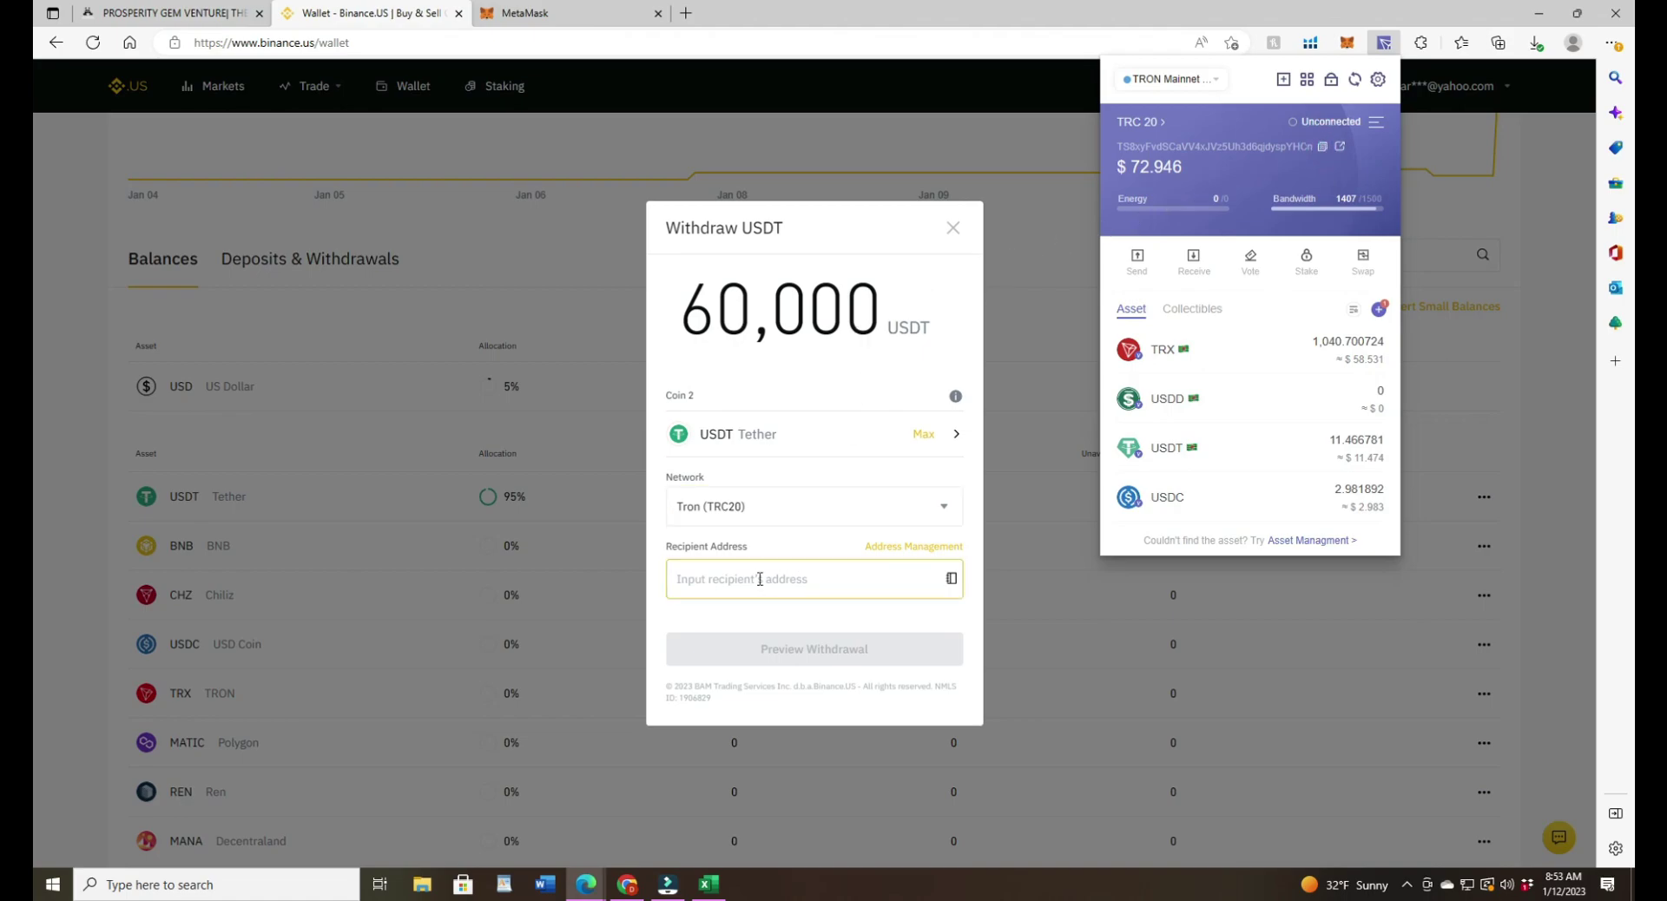
{"action": "left_click", "coordinate": [760, 579]}
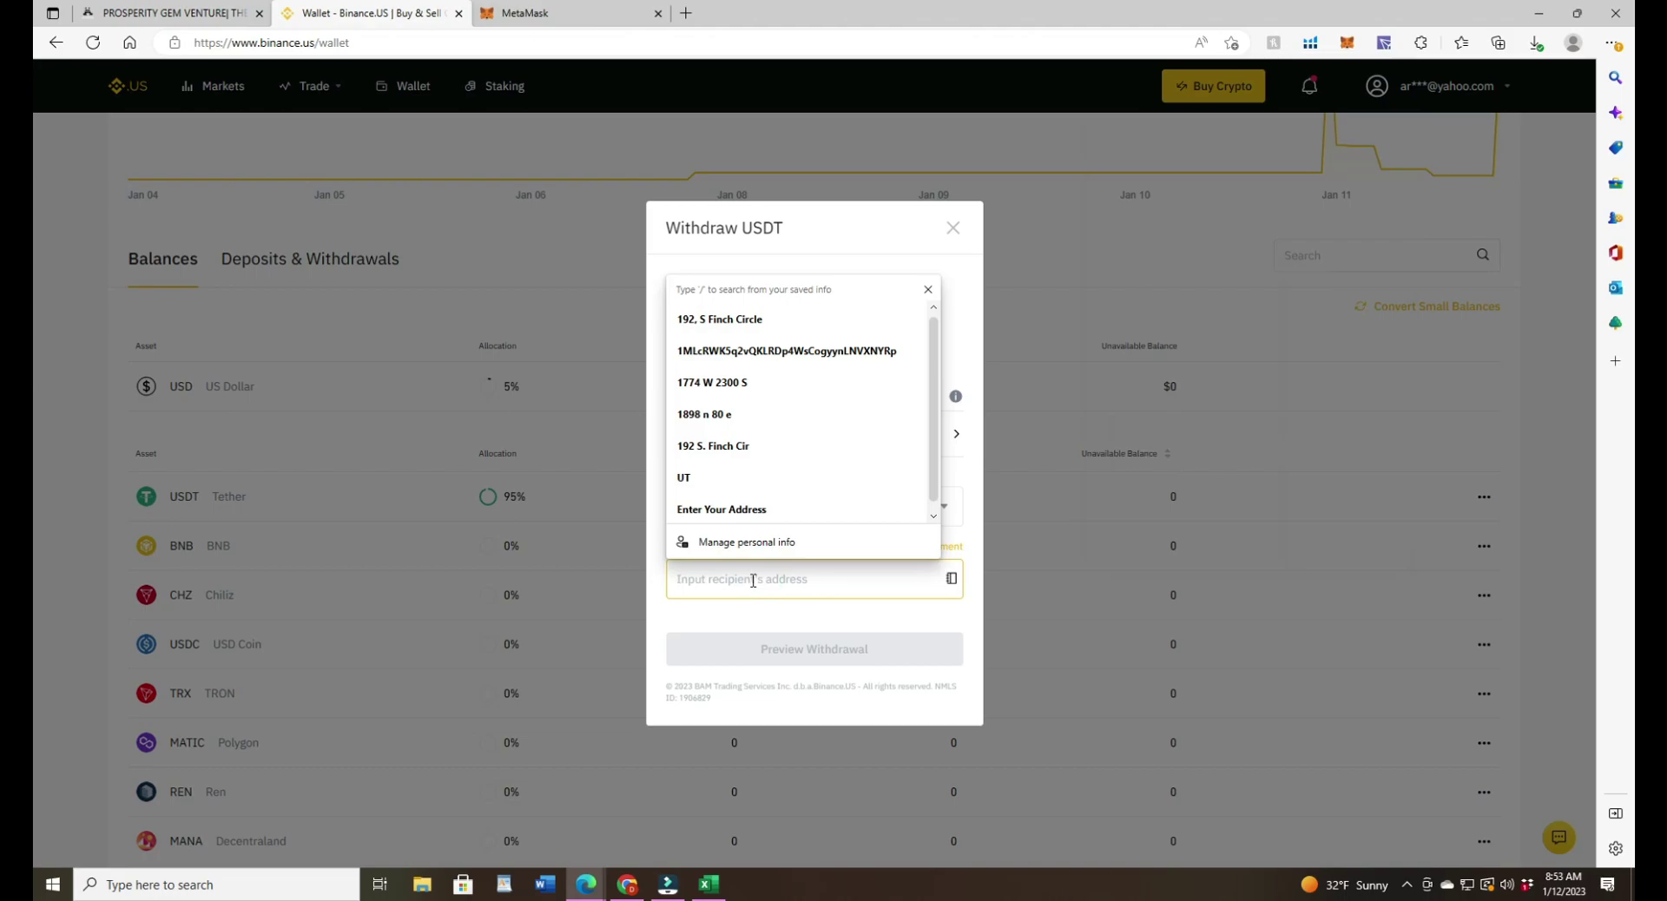
{"action": "right_click", "coordinate": [753, 581]}
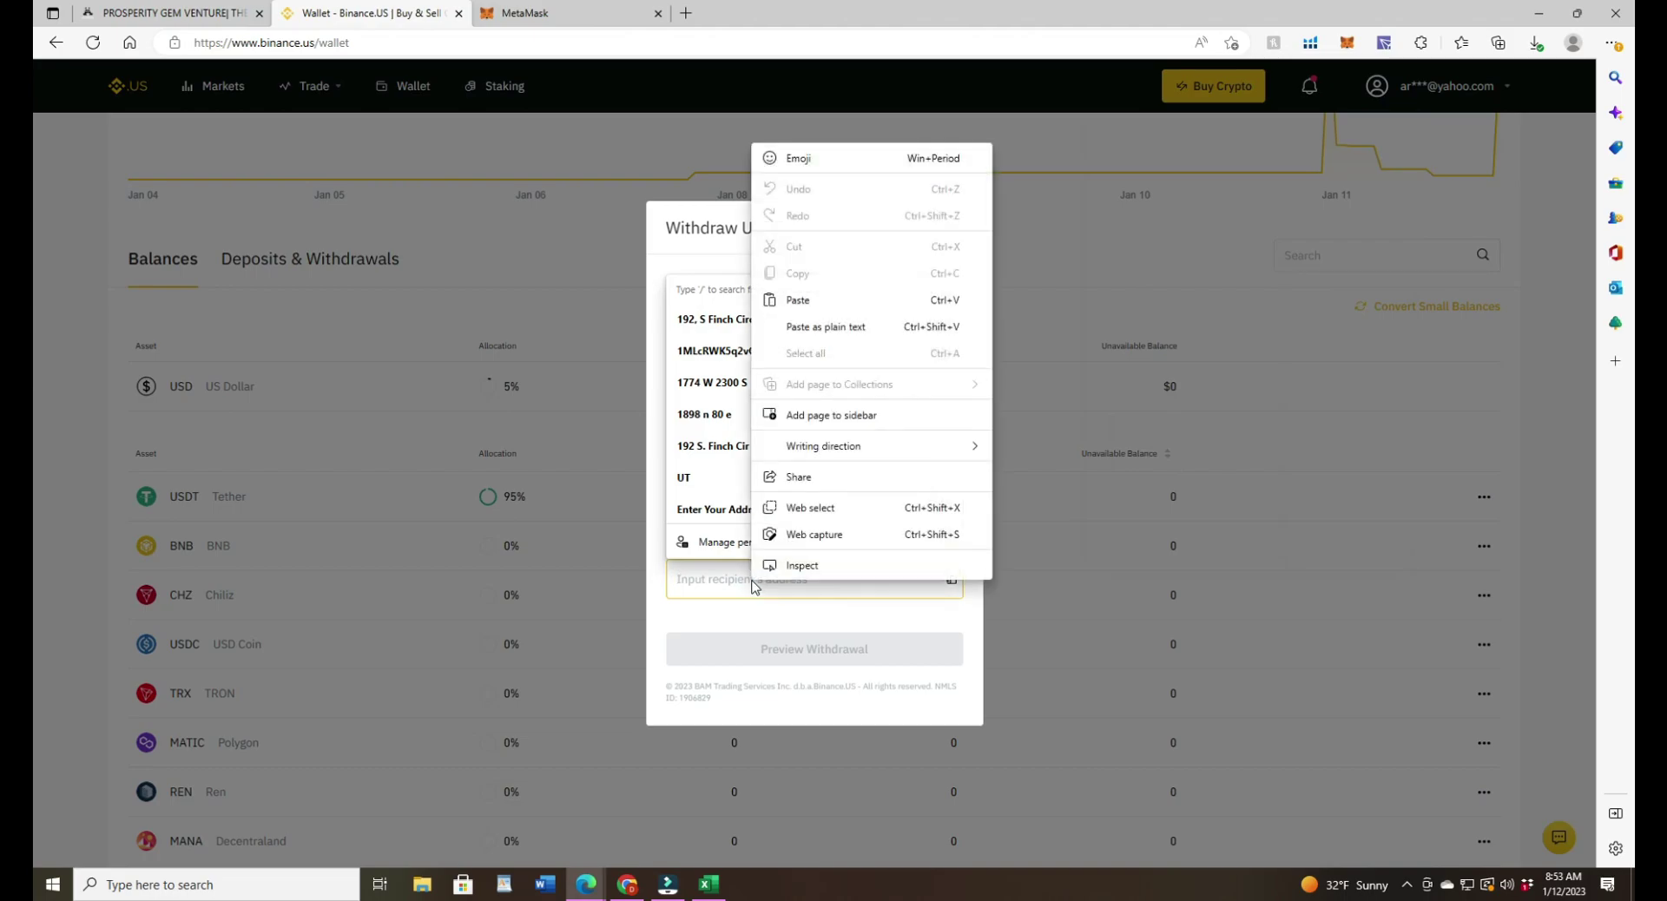
{"action": "left_click", "coordinate": [823, 304]}
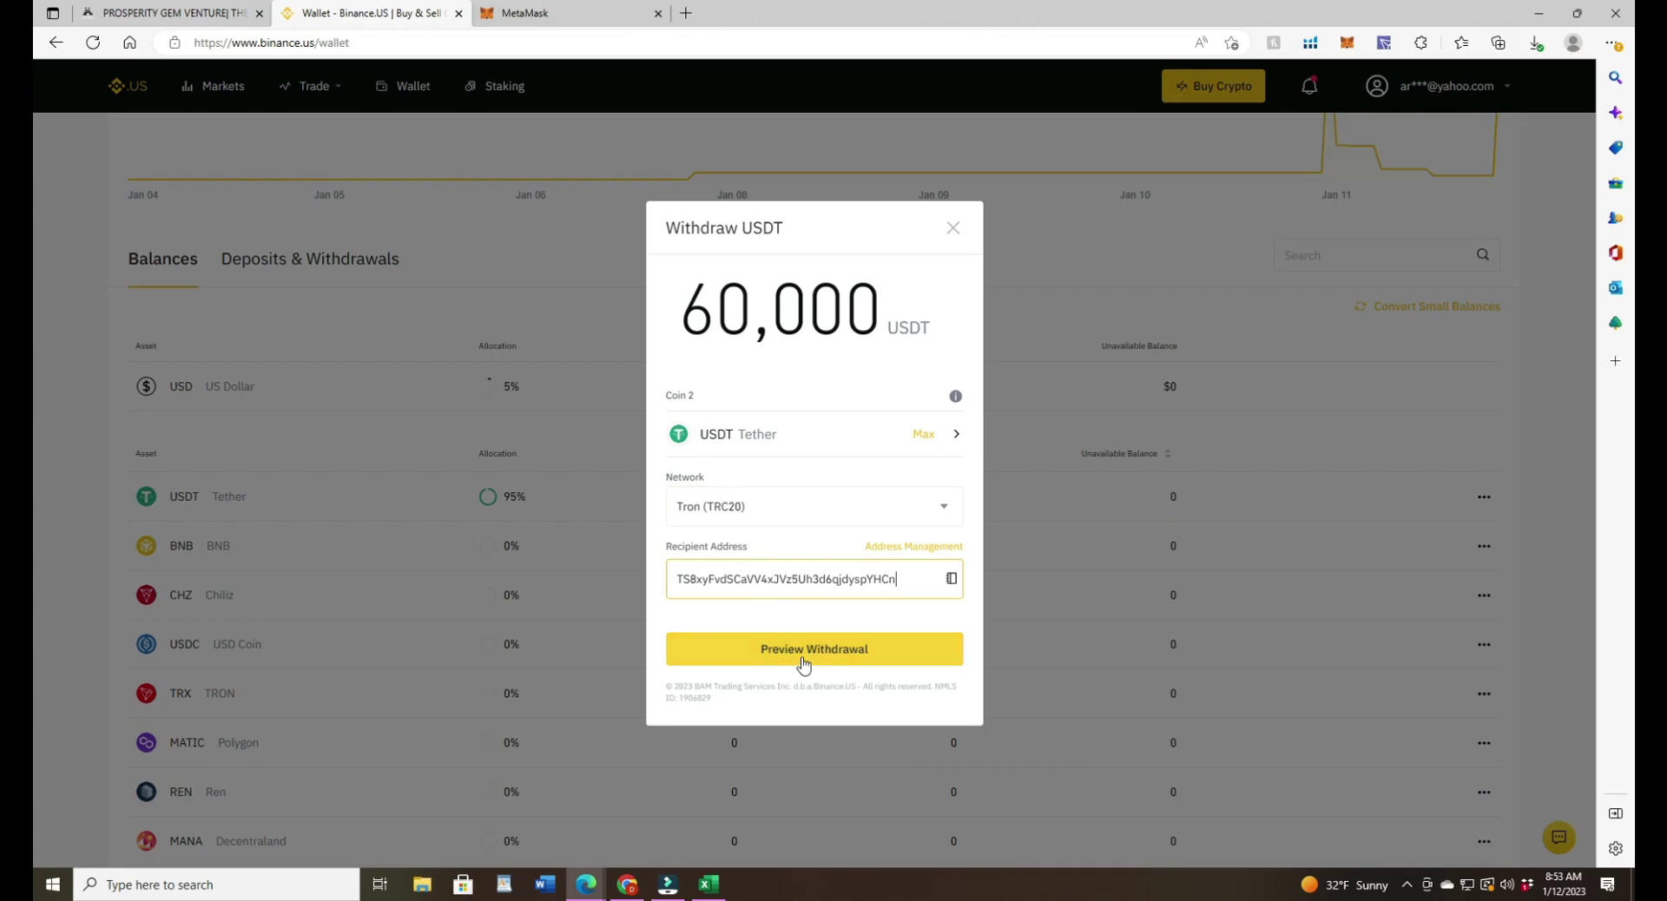
Preview and confirm the 60,000 USDT withdrawal, then enter the SMS verification code
{"action": "left_click", "coordinate": [803, 661]}
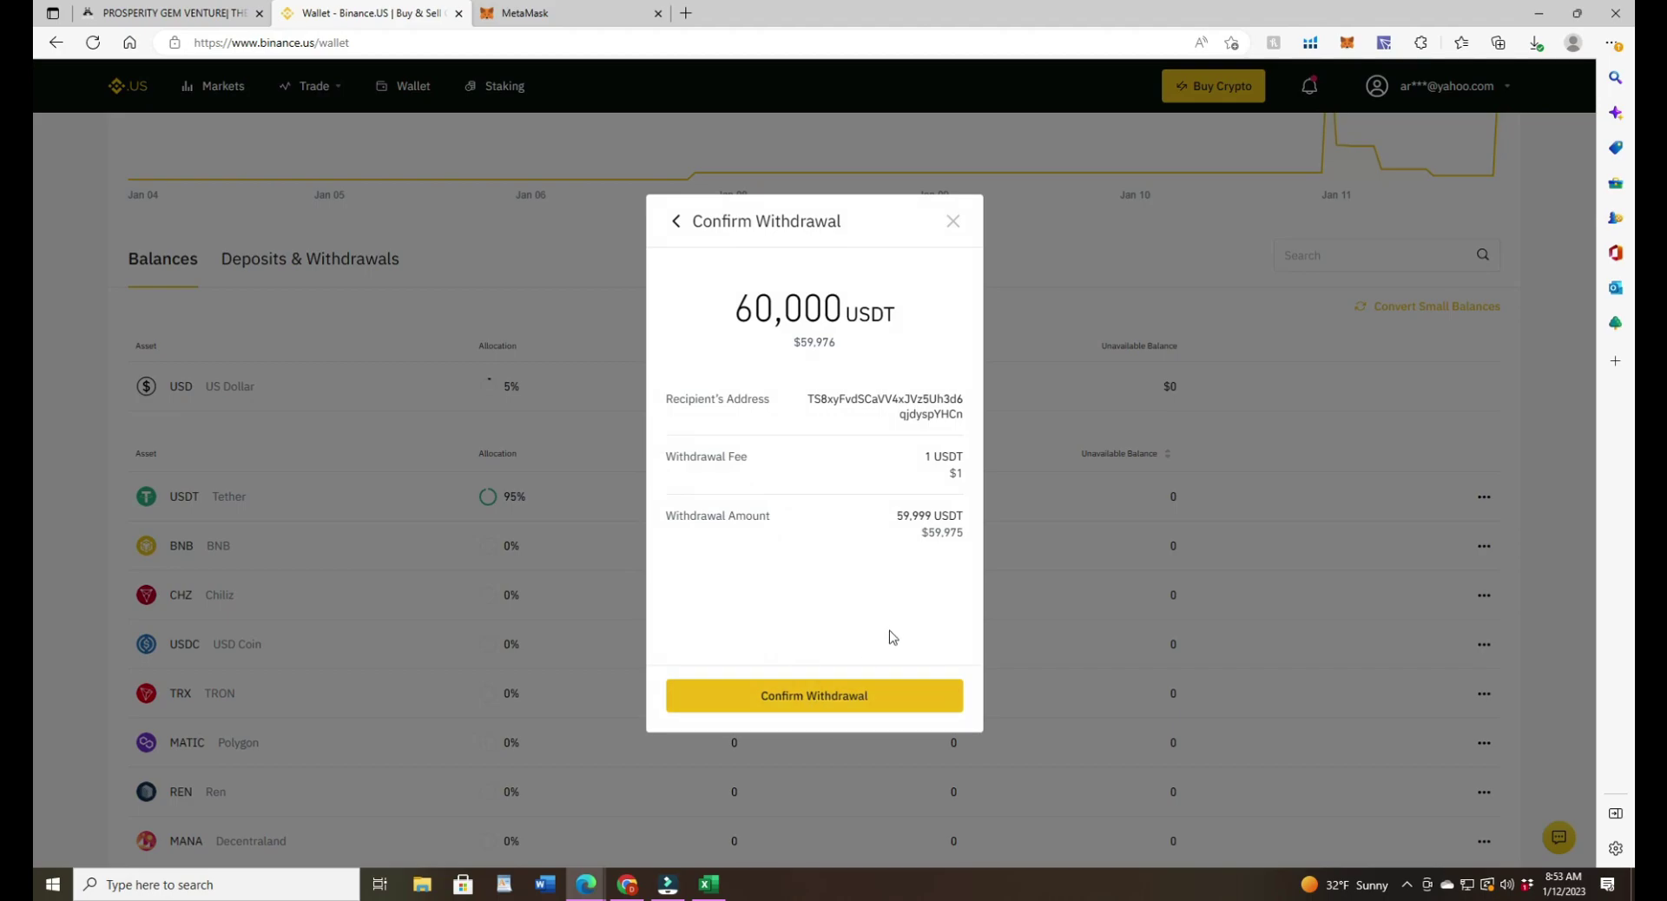
{"action": "left_click", "coordinate": [820, 708]}
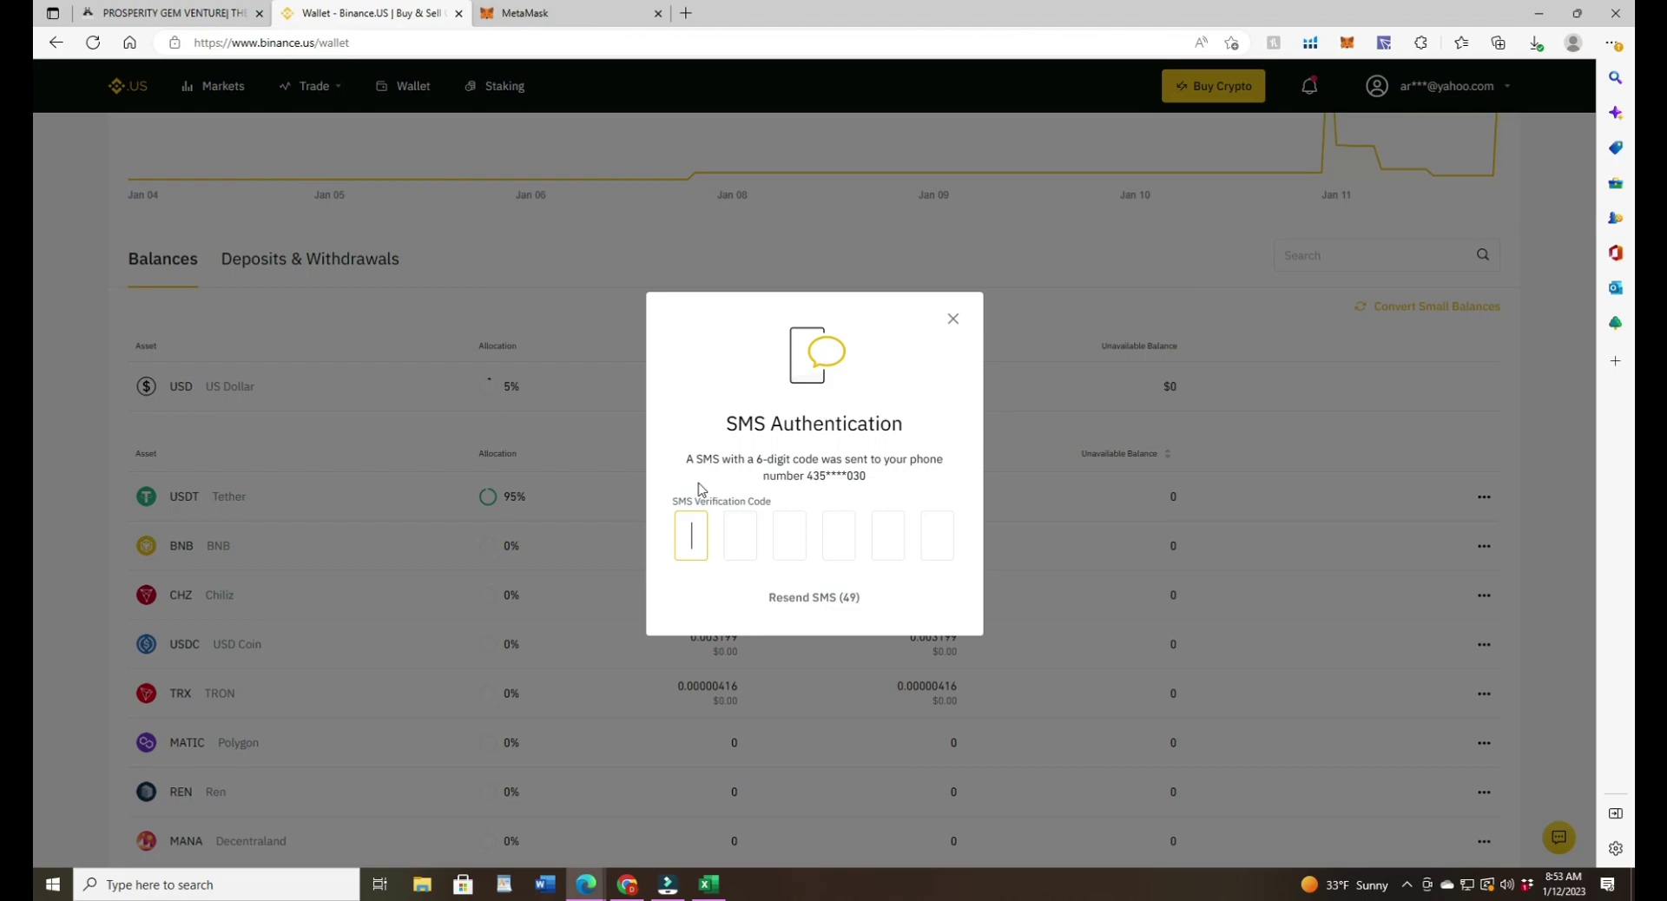
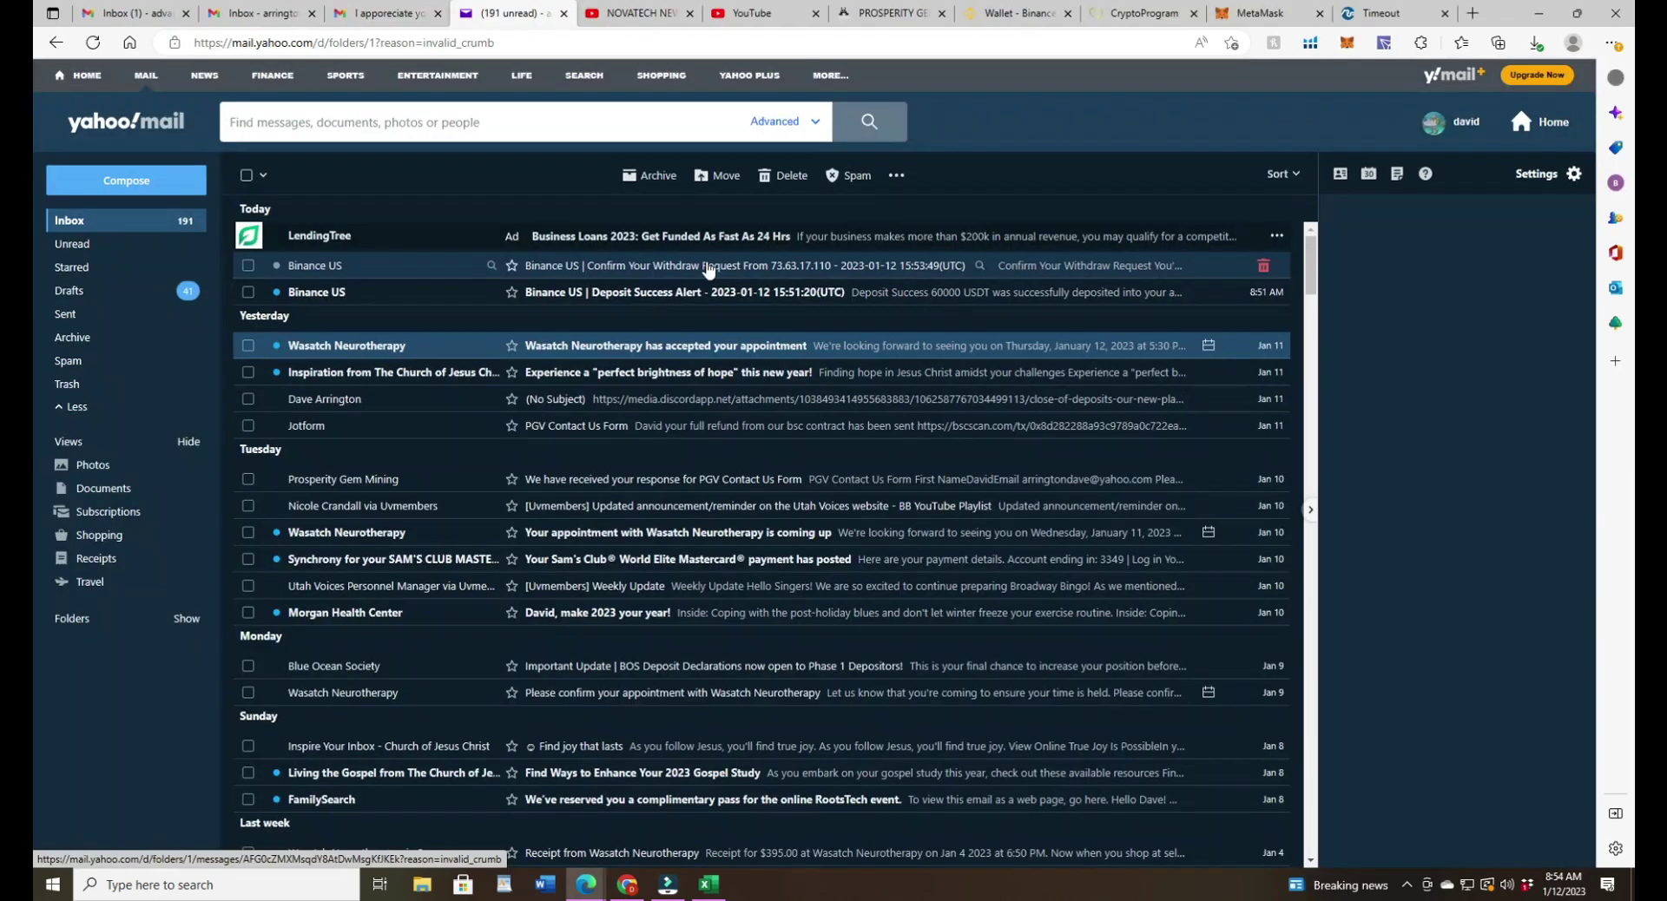
Open the 'Confirm Your Withdraw Request' email and confirm the withdrawal
{"action": "left_click", "coordinate": [707, 161]}
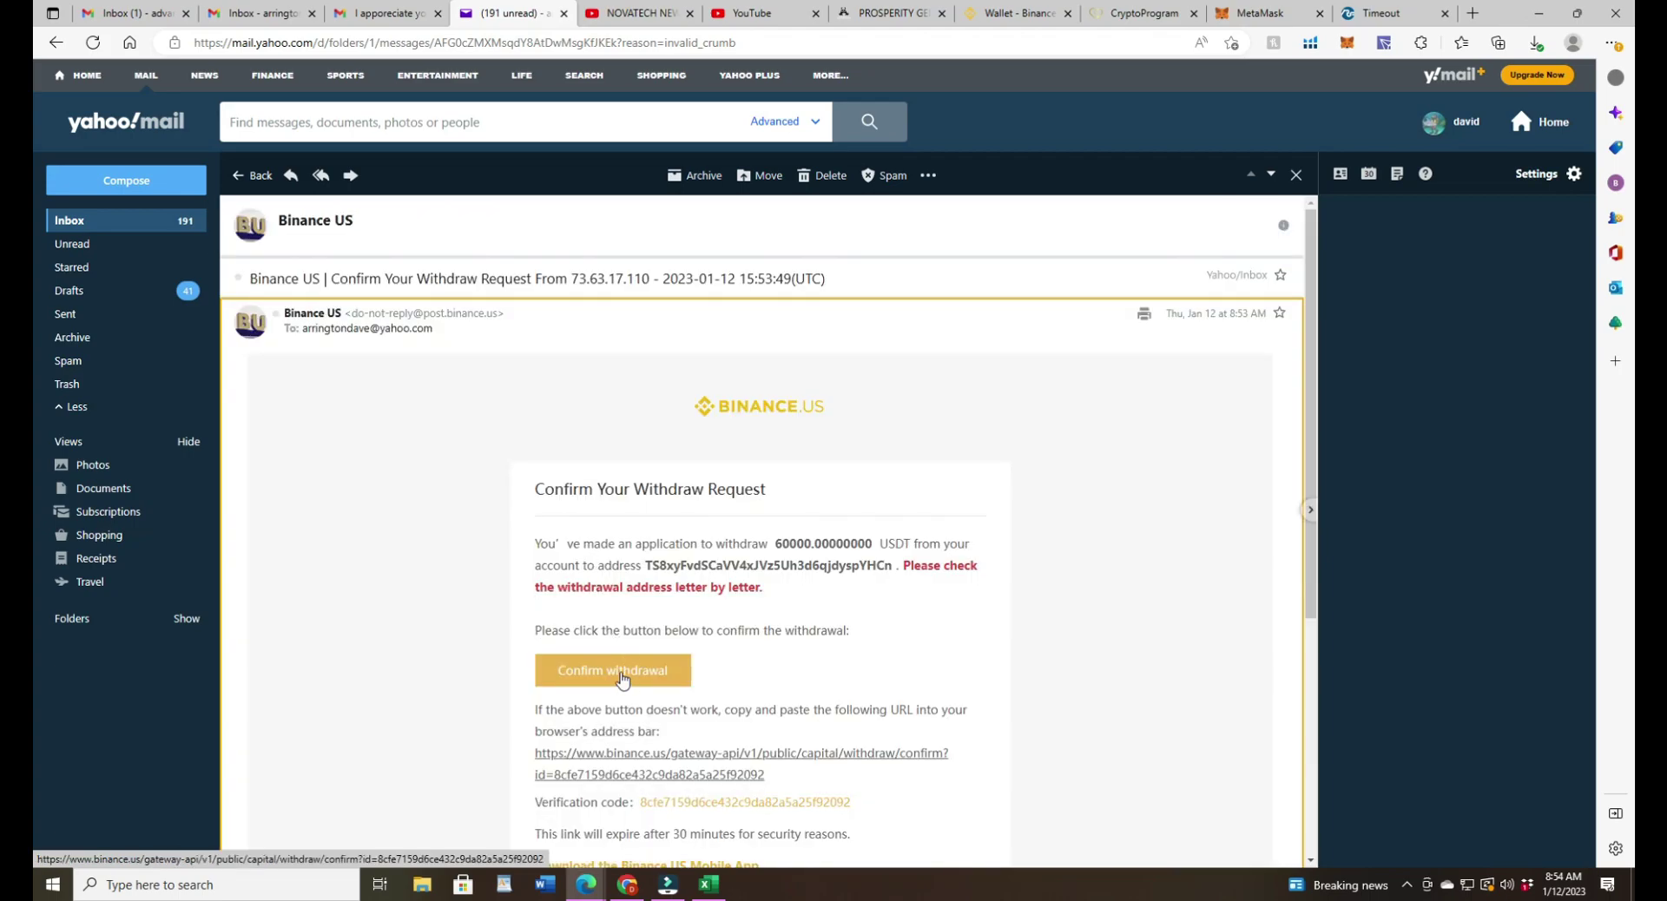
{"action": "left_click", "coordinate": [622, 679]}
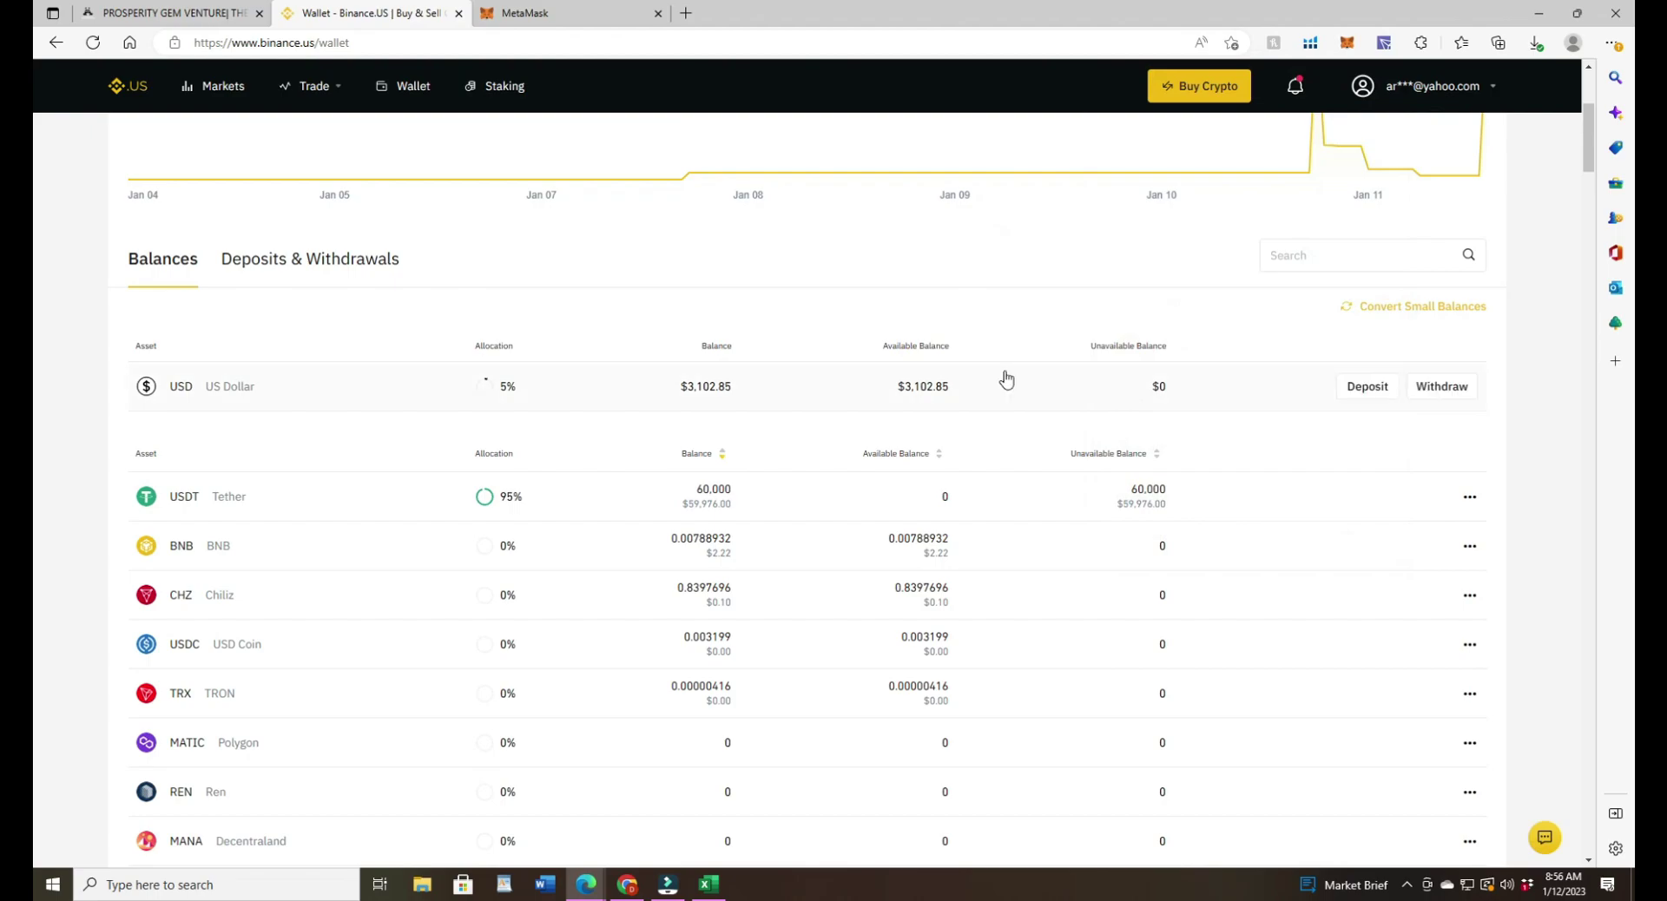
Check TronLink for the arrived USDT, then go to the Prosperity Gem Ventures TRON page
{"action": "mouse_move", "coordinate": [1066, 496]}
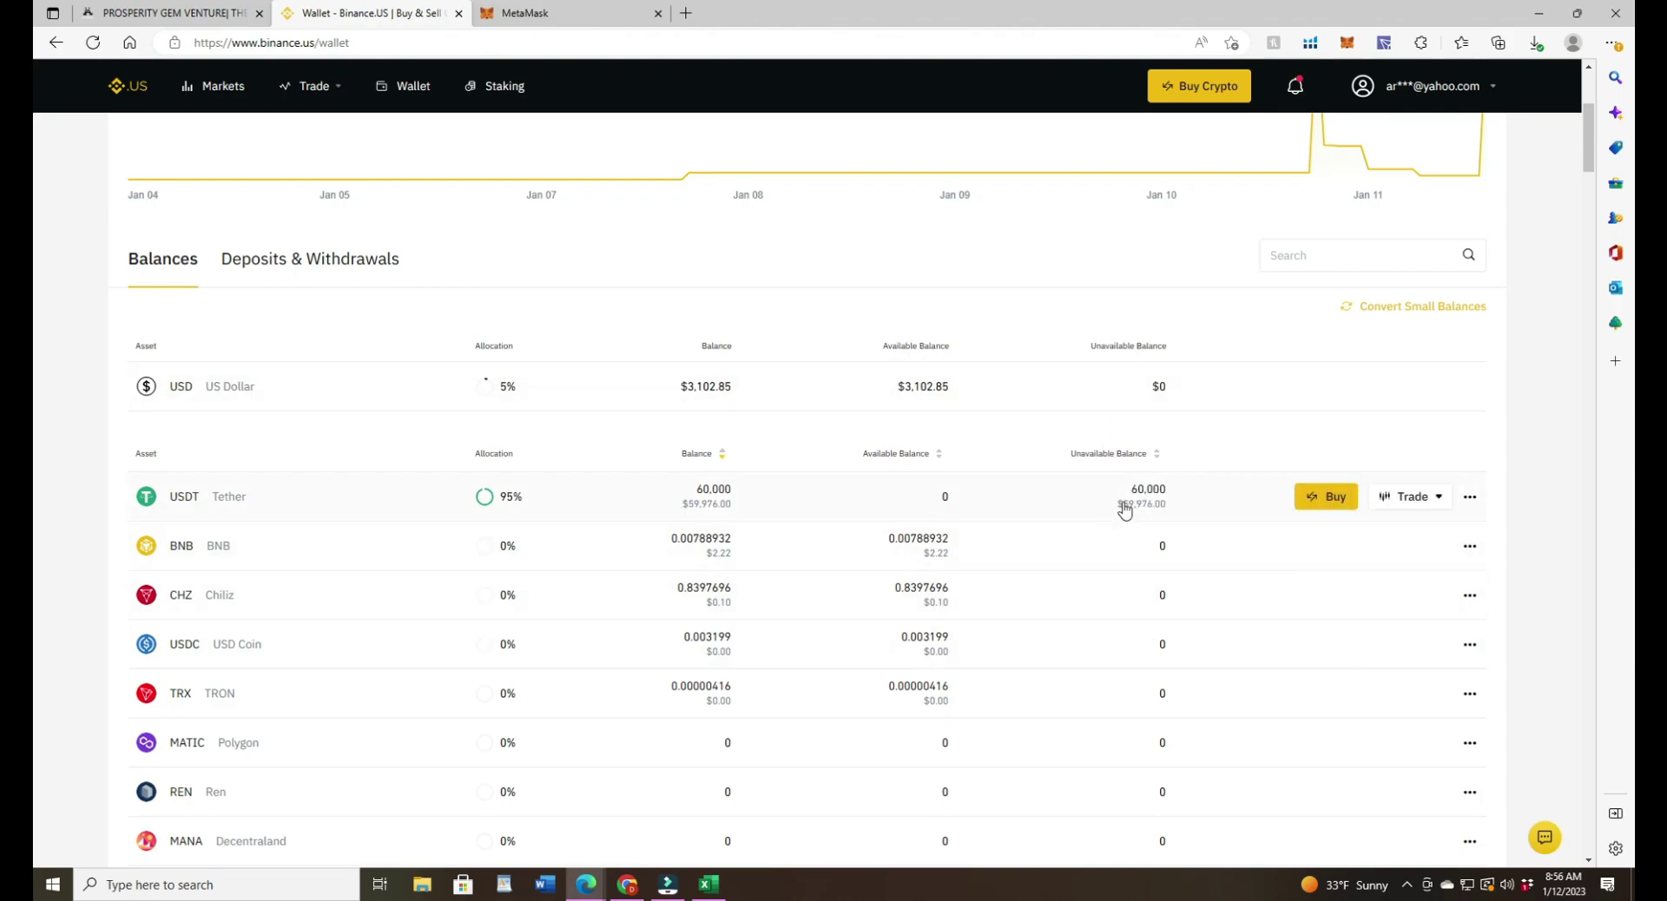
{"action": "mouse_move", "coordinate": [1303, 100]}
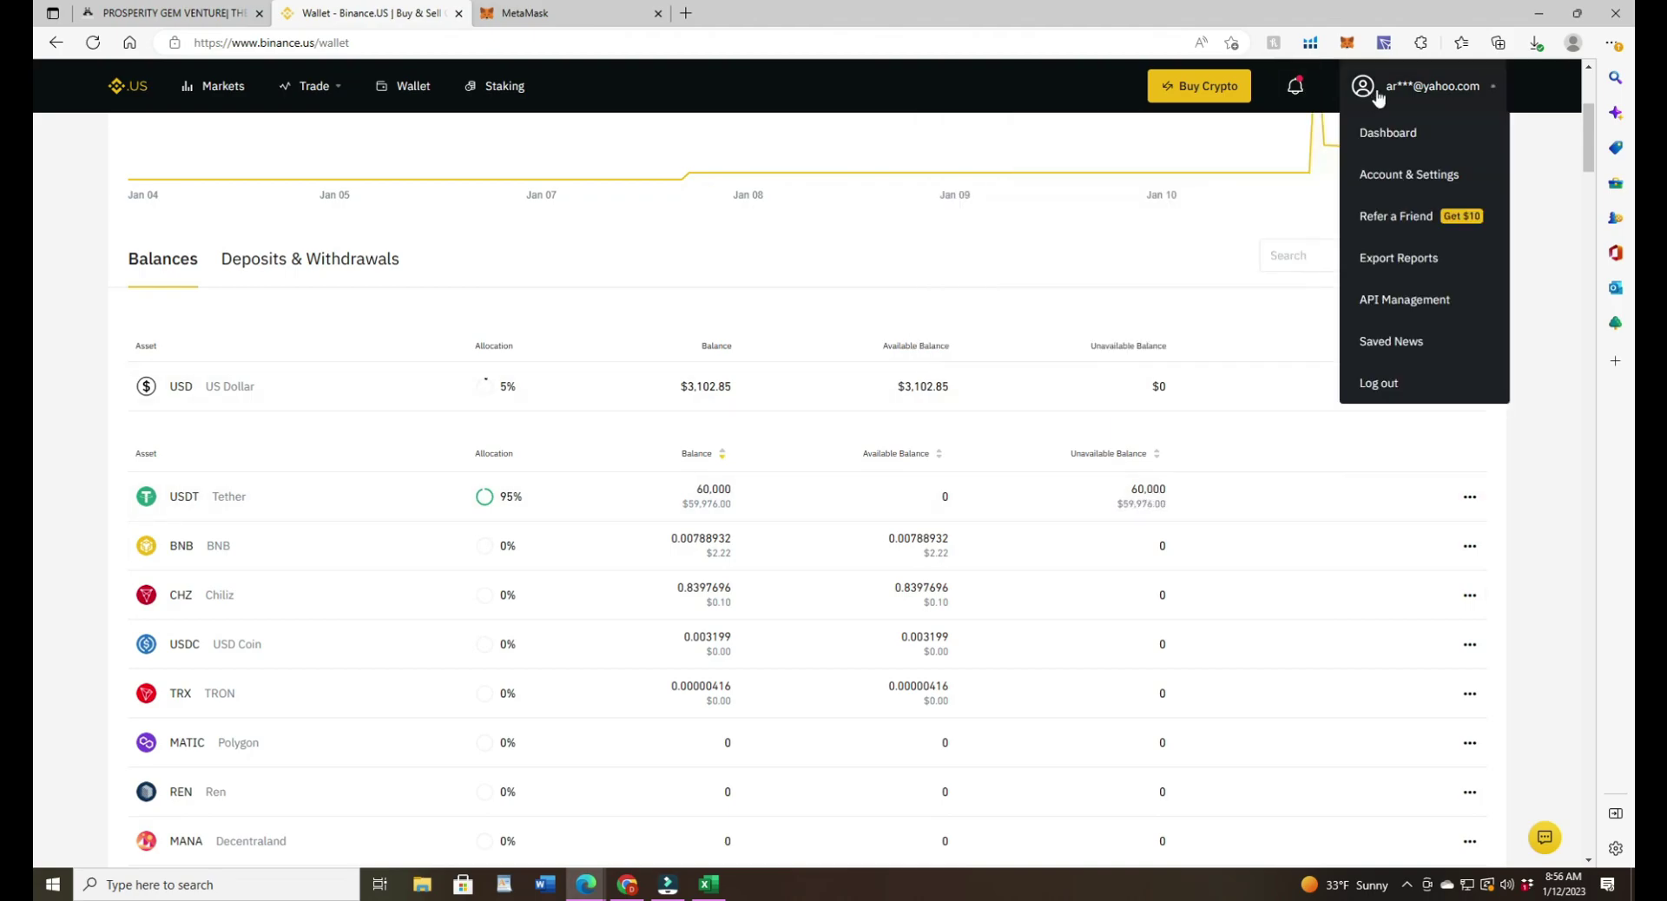
{"action": "left_click", "coordinate": [1384, 43]}
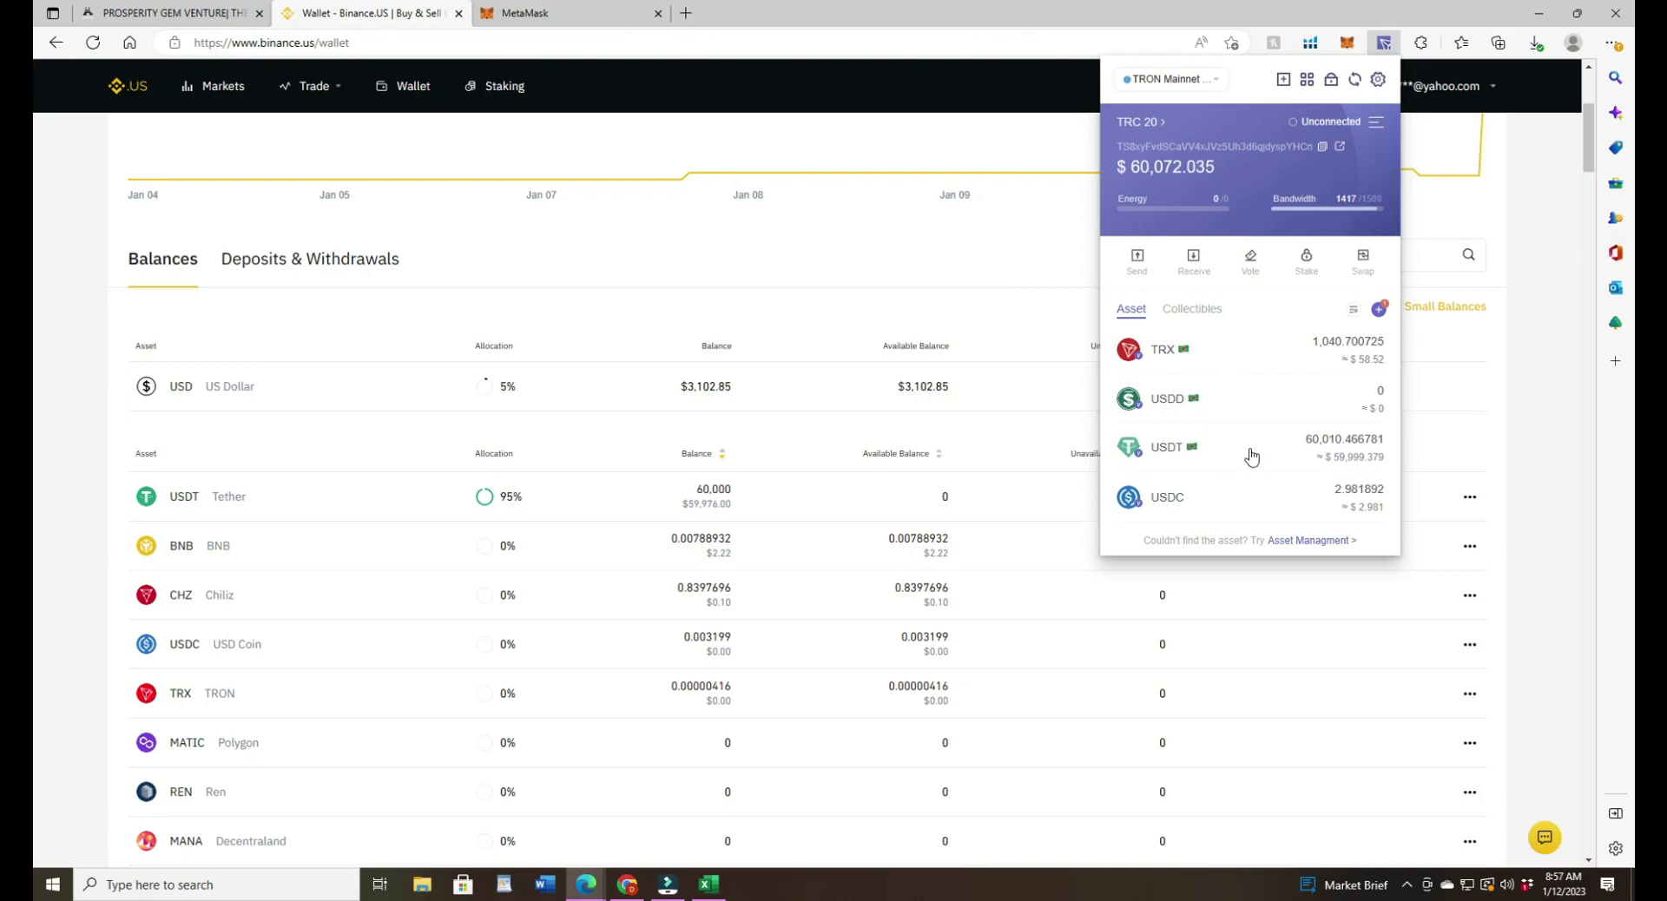
{"action": "key", "text": "ctrl+shift+Tab"}
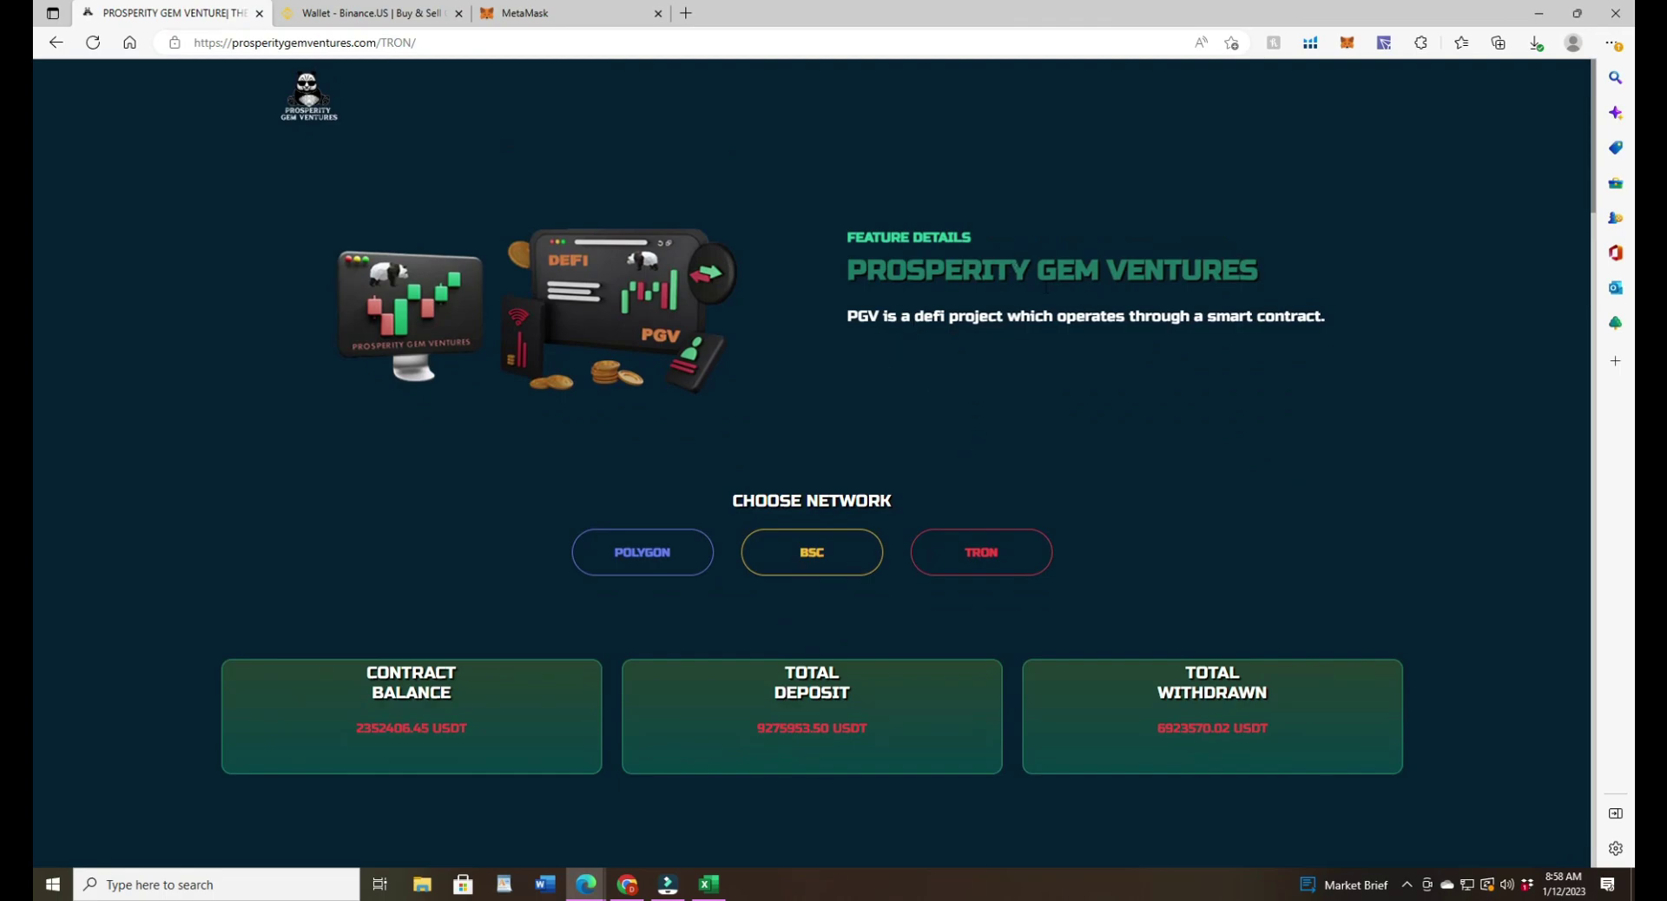
On the TRON page, connect the Tron wallet to show 60010.47 USDT balance and 50000.00 USDT deposit
{"action": "left_click", "coordinate": [981, 563]}
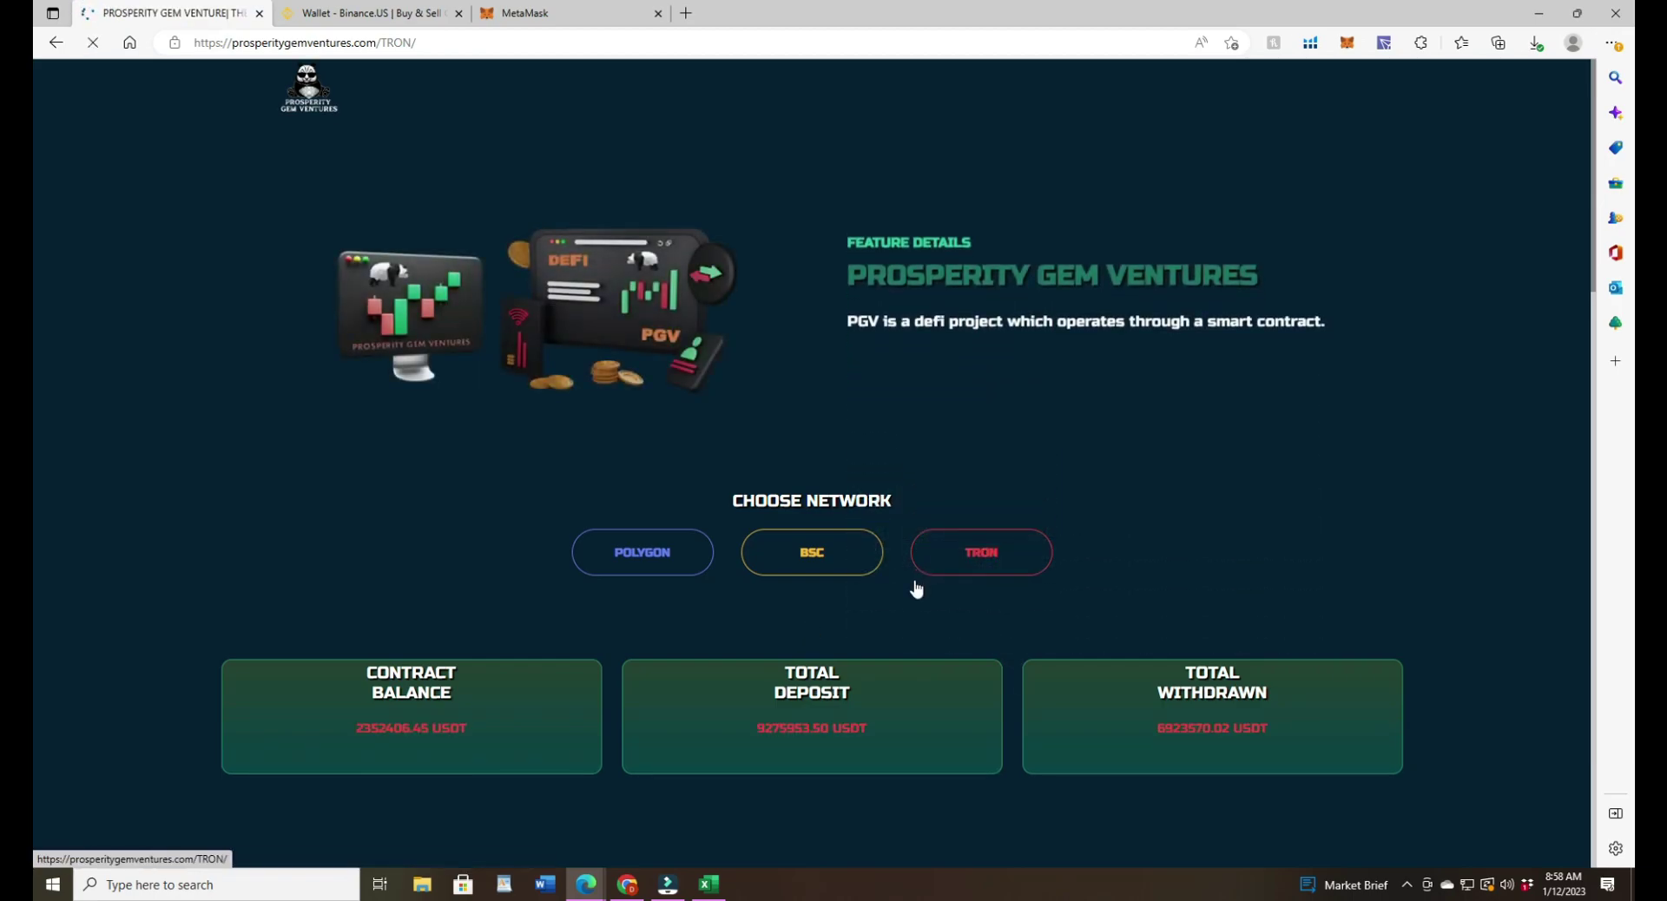
{"action": "scroll", "coordinate": [915, 585], "scroll_direction": "down", "scroll_amount": 3}
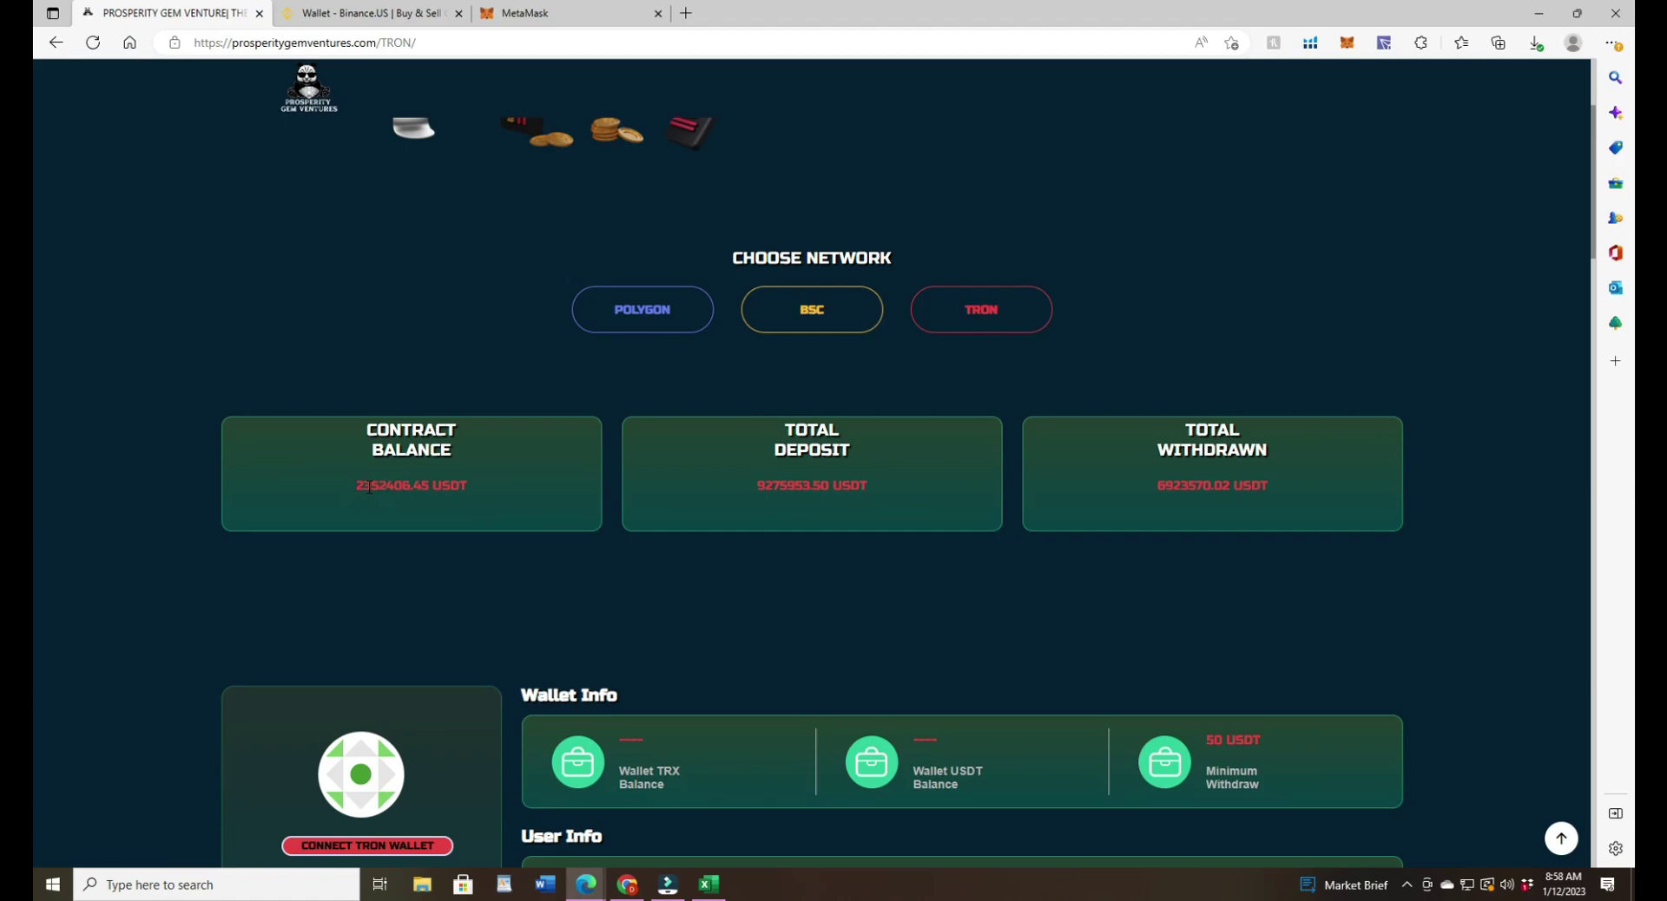
{"action": "scroll", "coordinate": [618, 487], "scroll_direction": "down", "scroll_amount": 3}
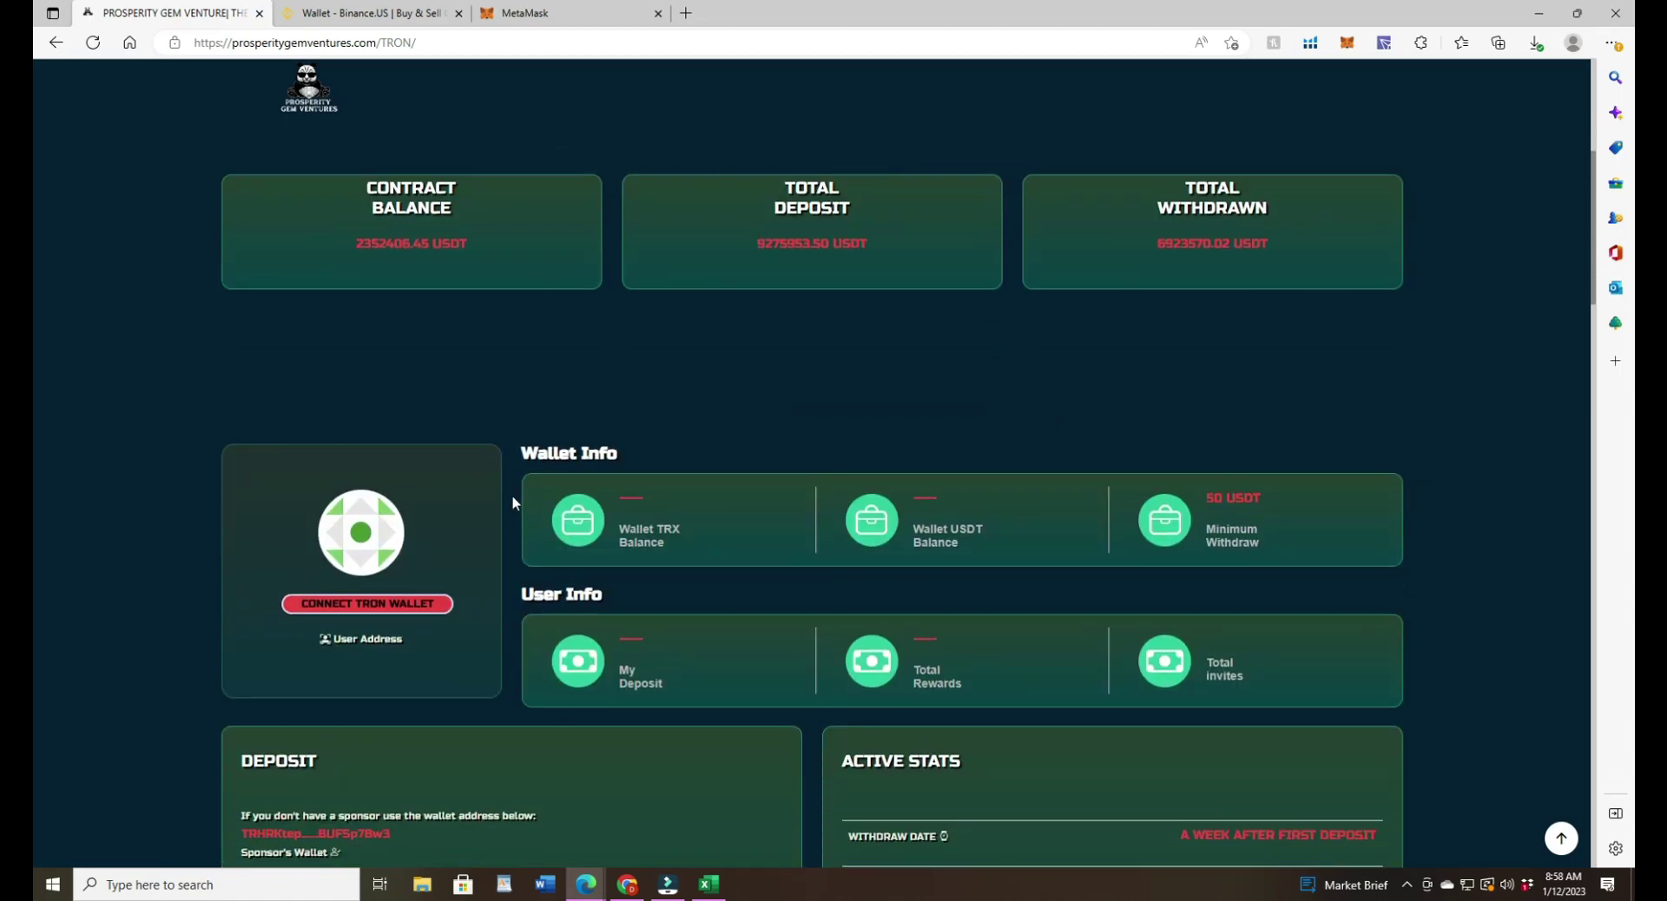
{"action": "scroll", "coordinate": [509, 513], "scroll_direction": "down", "scroll_amount": 2}
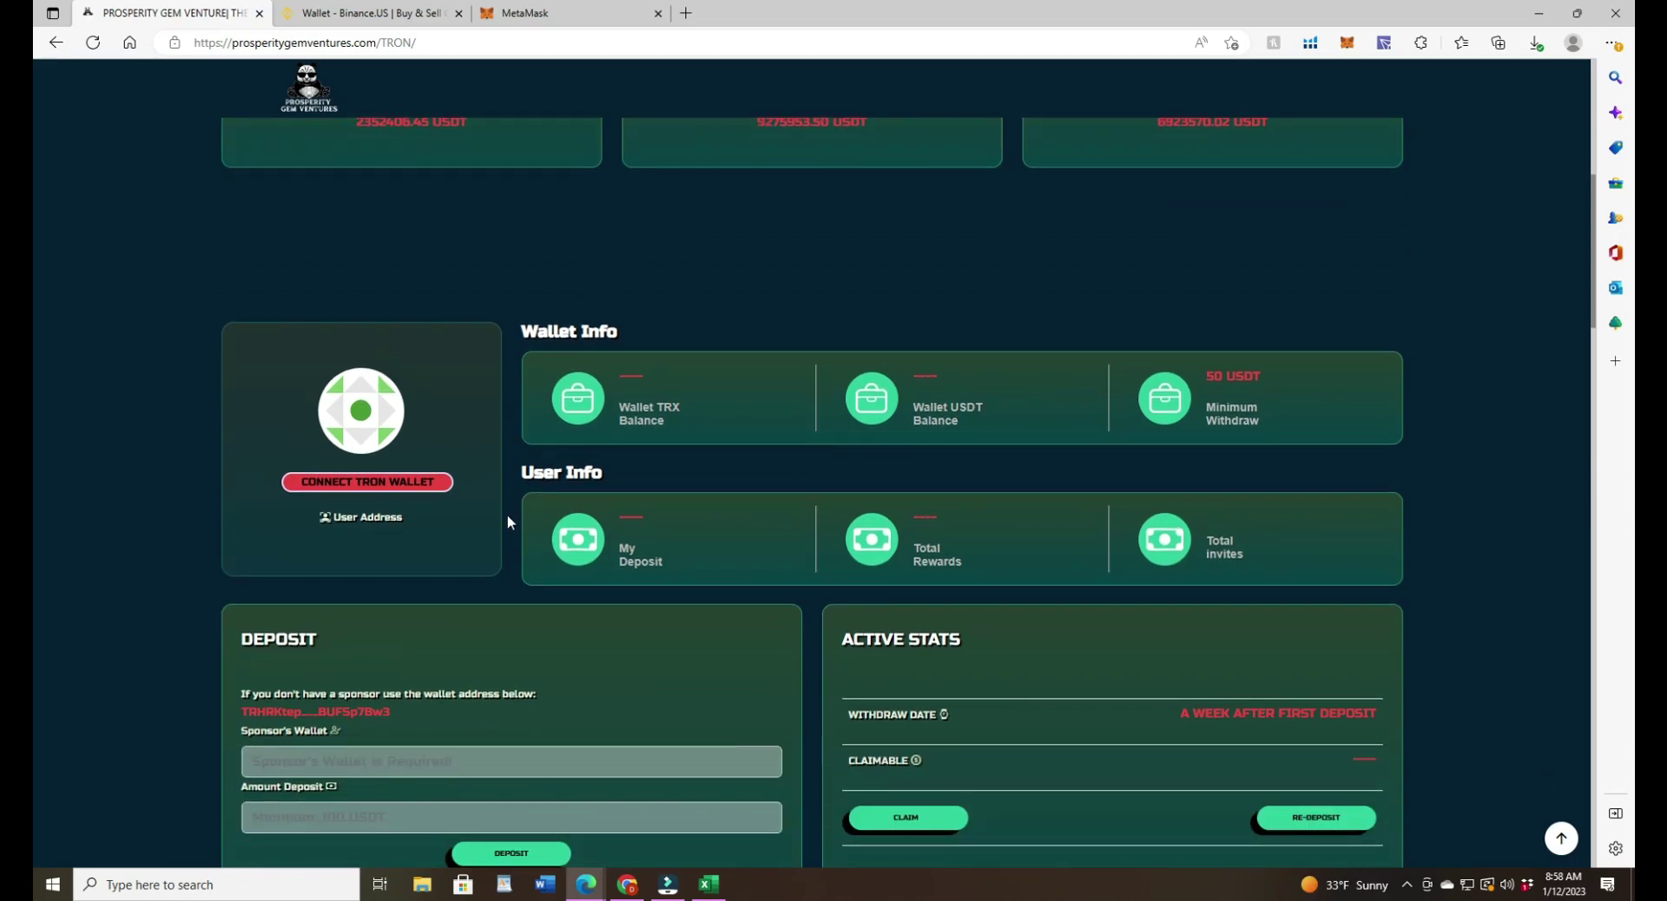
{"action": "left_click", "coordinate": [369, 483]}
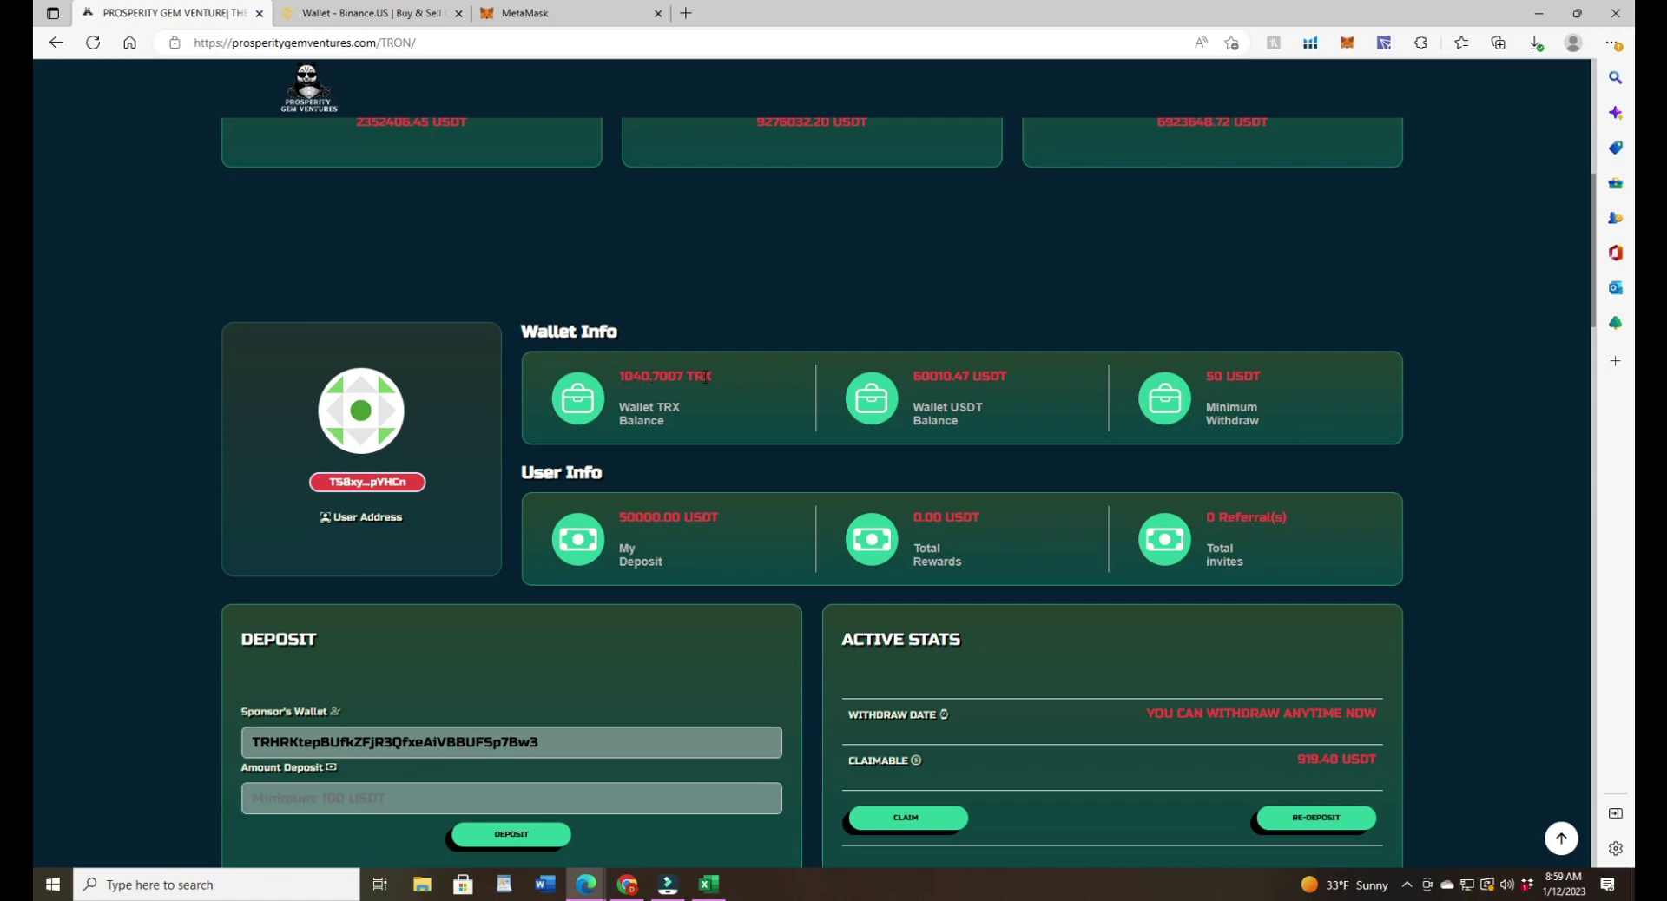
{"action": "left_click", "coordinate": [1382, 43]}
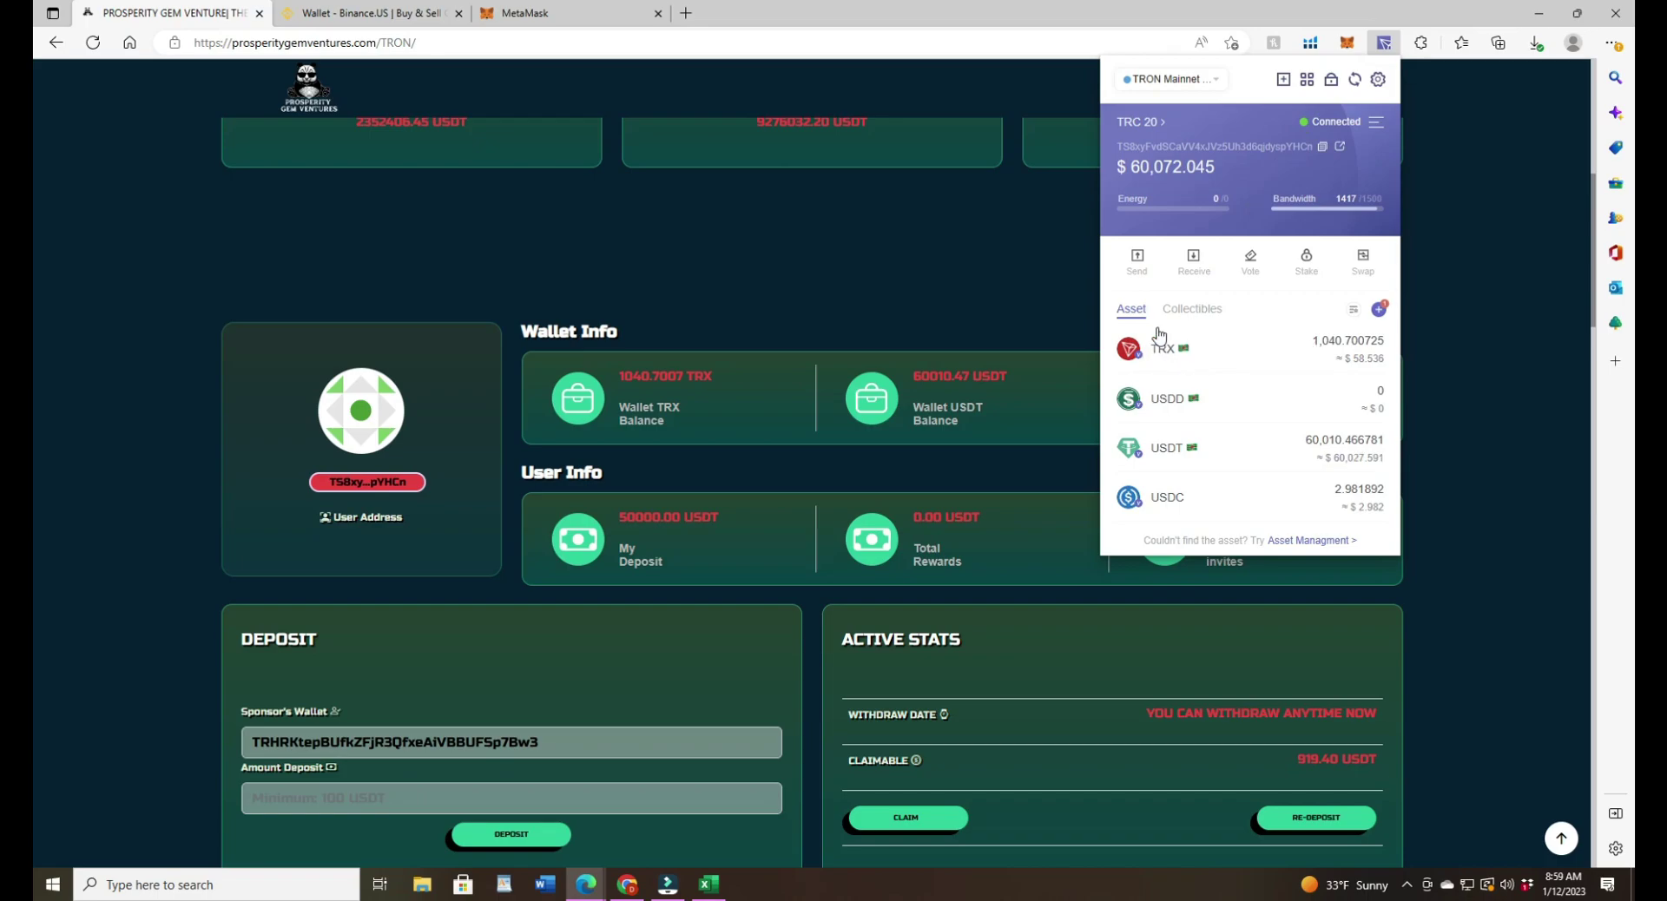
{"action": "left_click", "coordinate": [805, 263]}
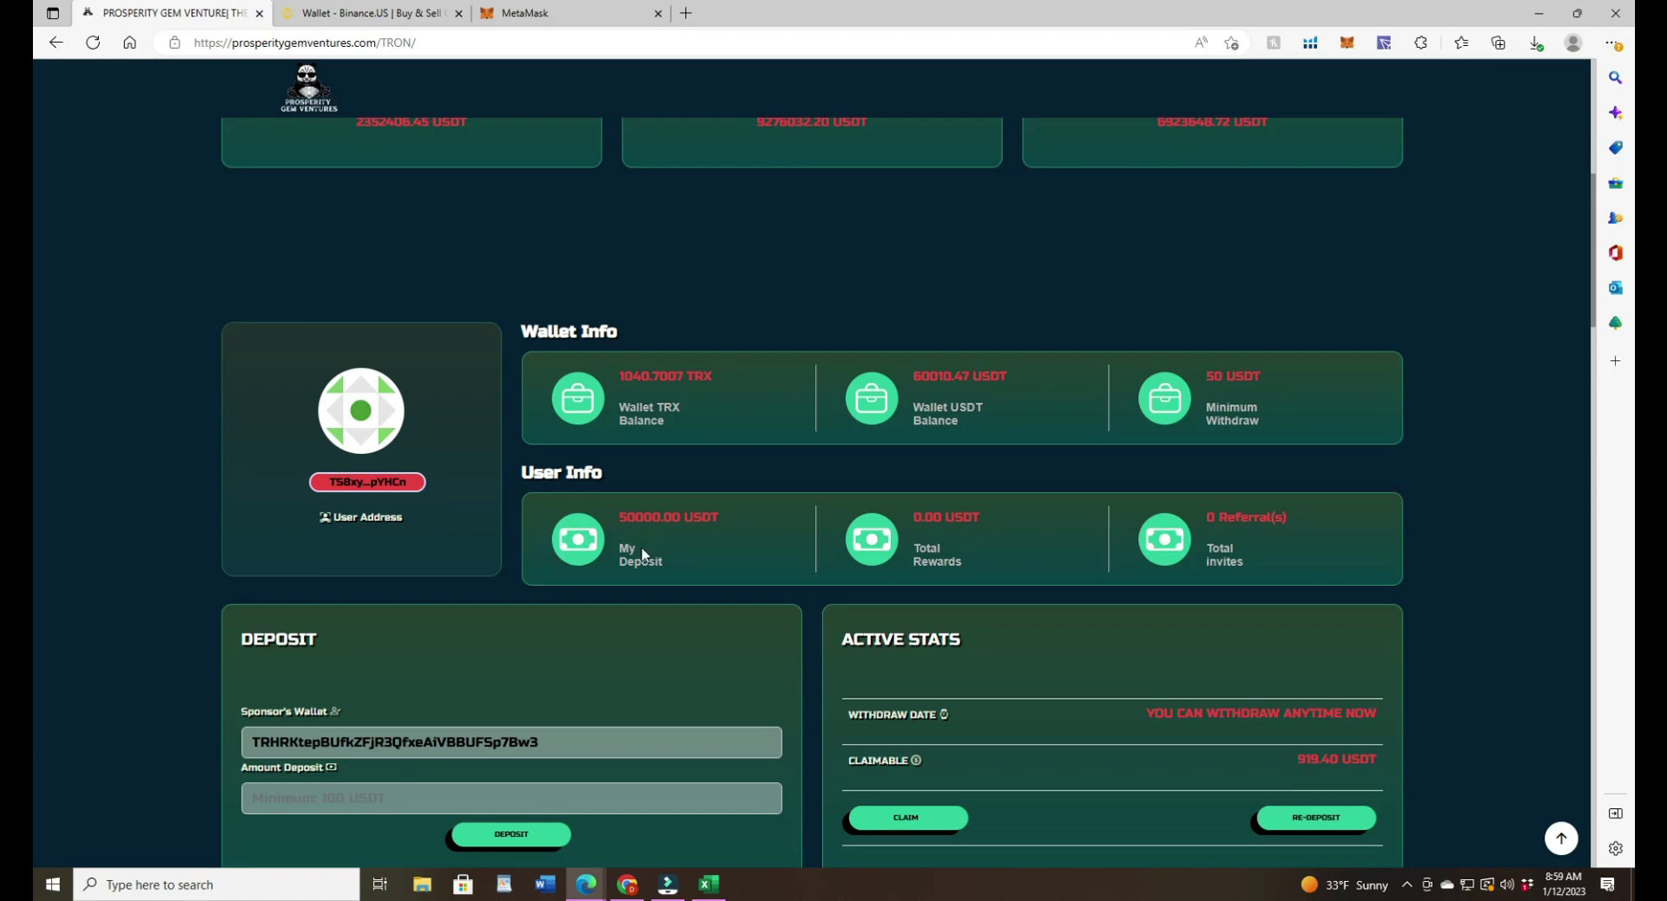
{"action": "scroll", "coordinate": [643, 554], "scroll_direction": "down", "scroll_amount": 3}
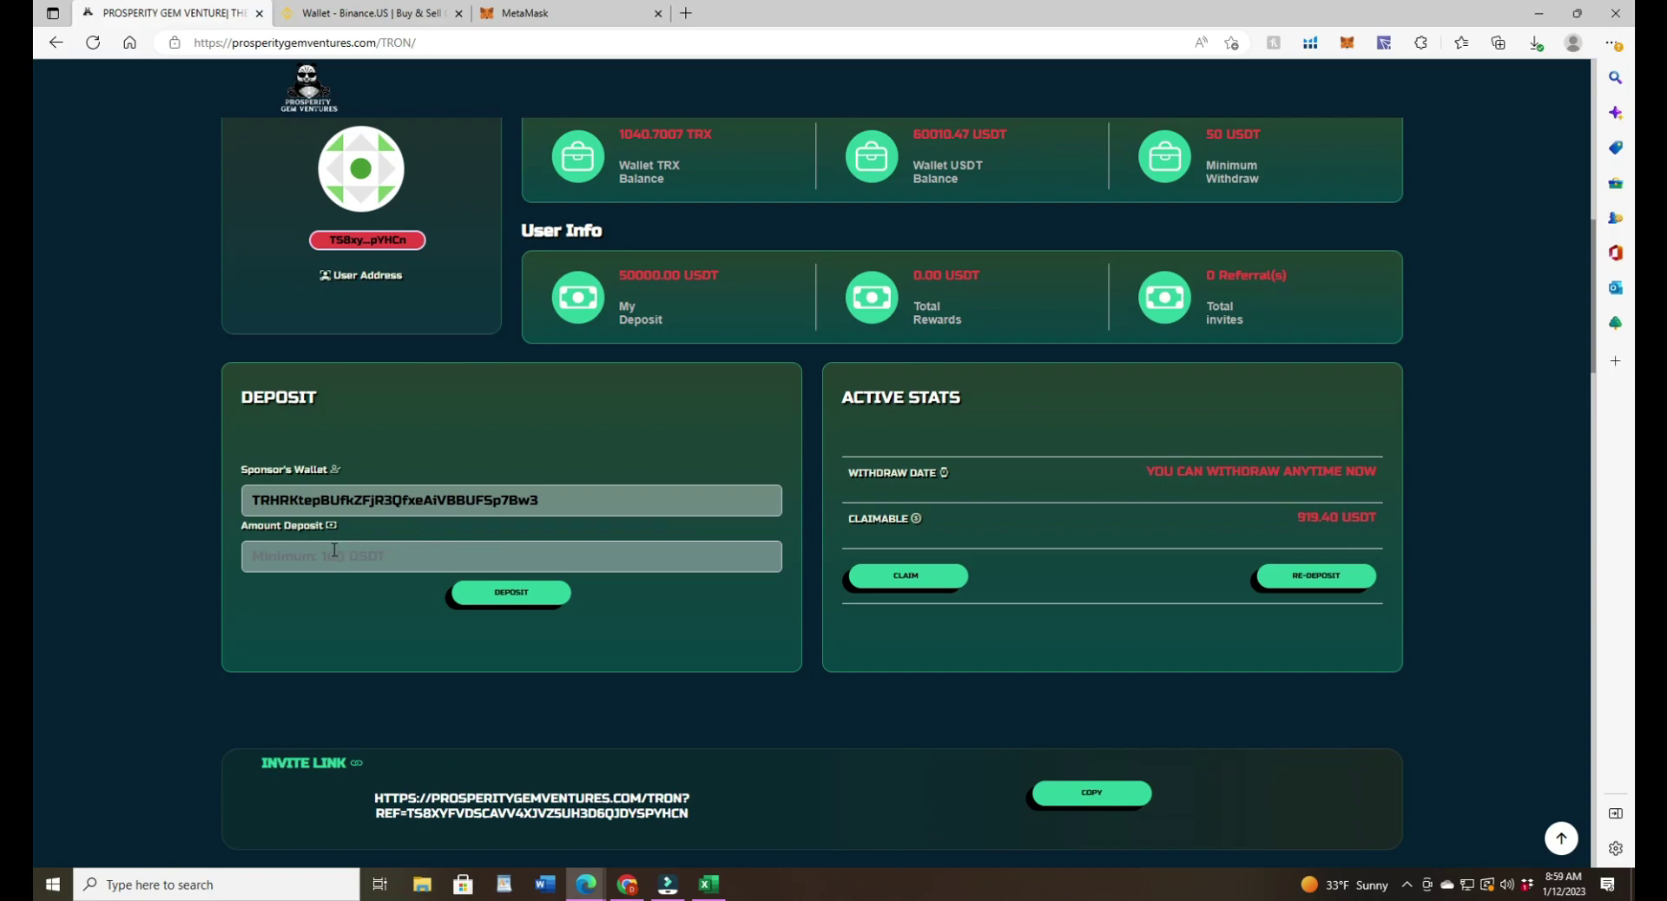
Deposit 60000 USDT, sign the transaction in TronLink, and reload the page with F5
{"action": "left_click", "coordinate": [321, 554]}
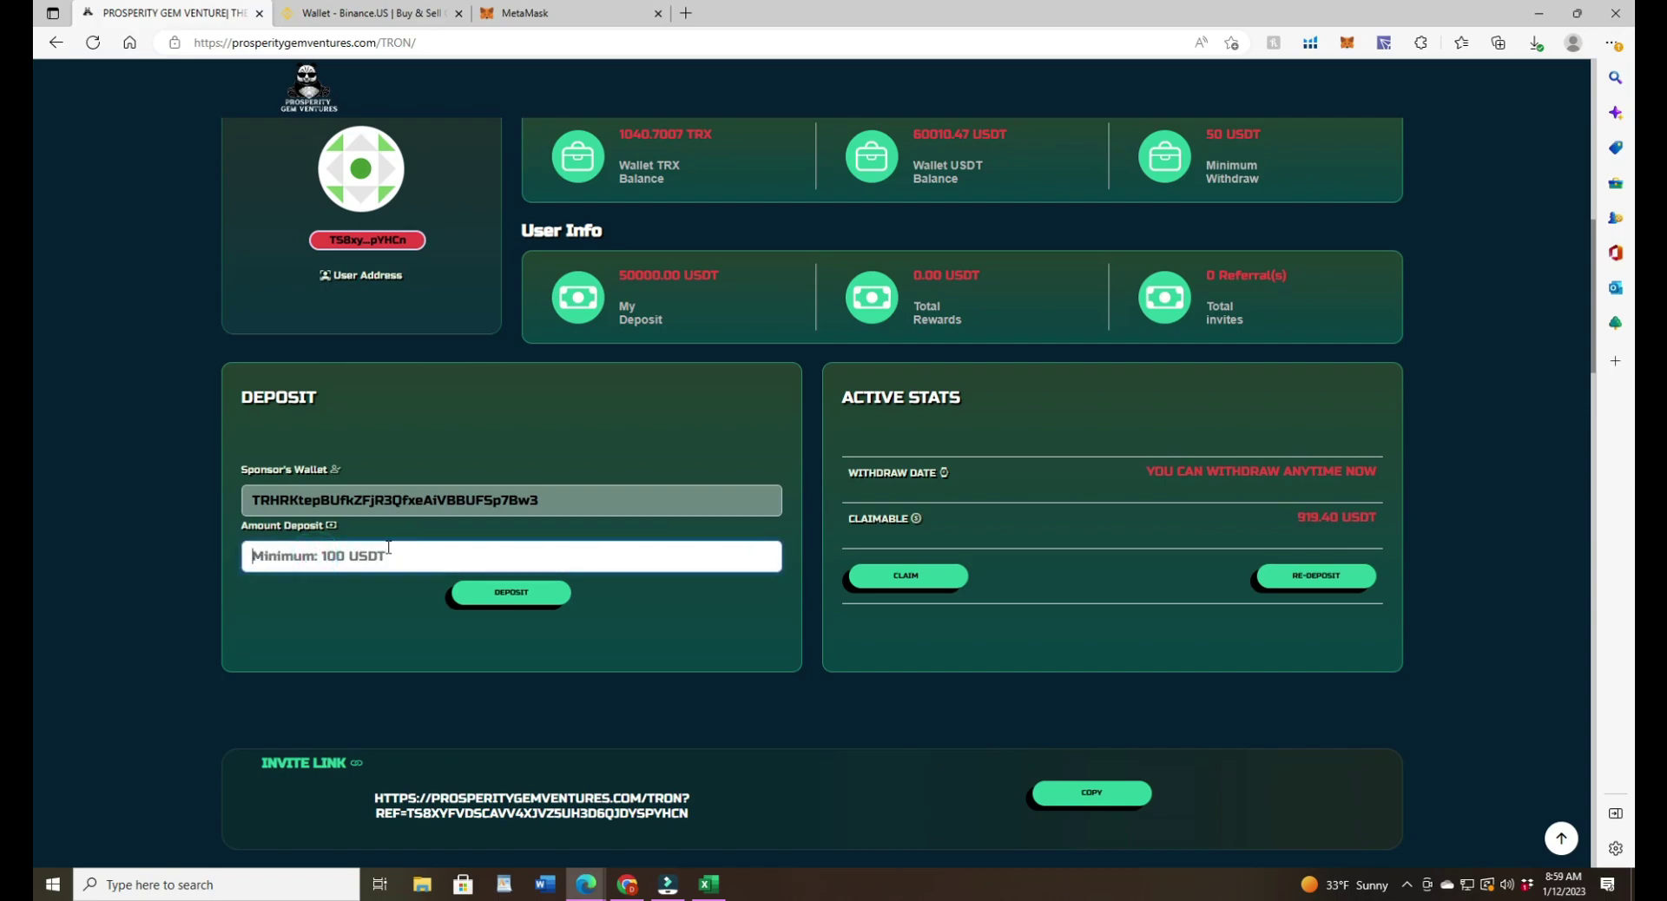
{"action": "type", "text": "60000"}
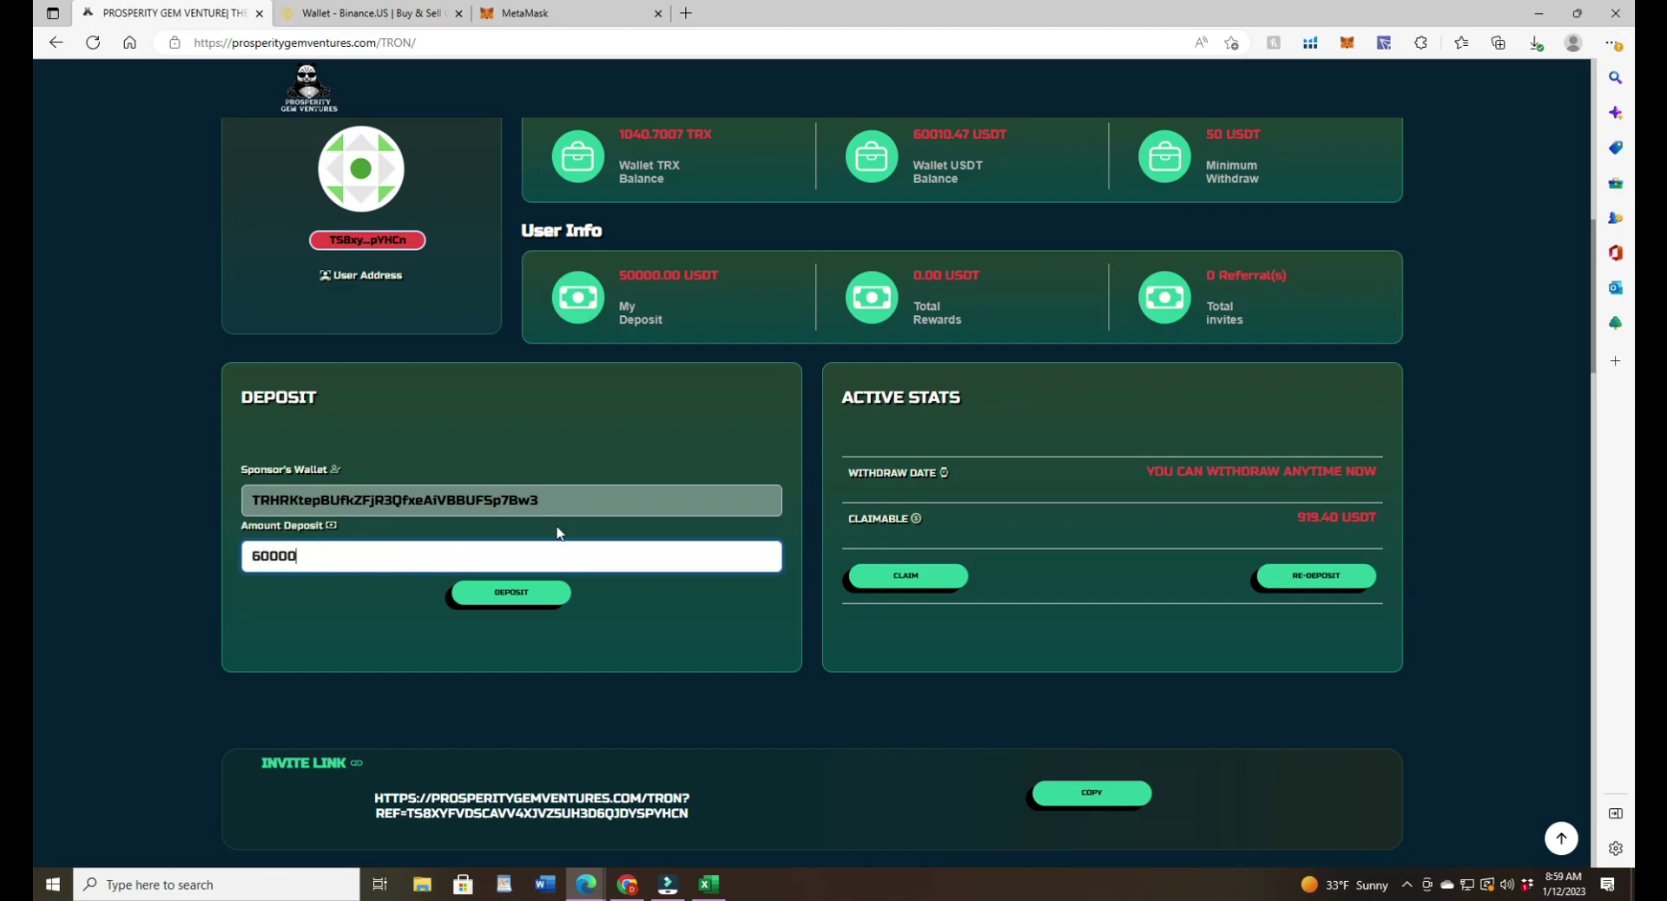
{"action": "left_click", "coordinate": [513, 591]}
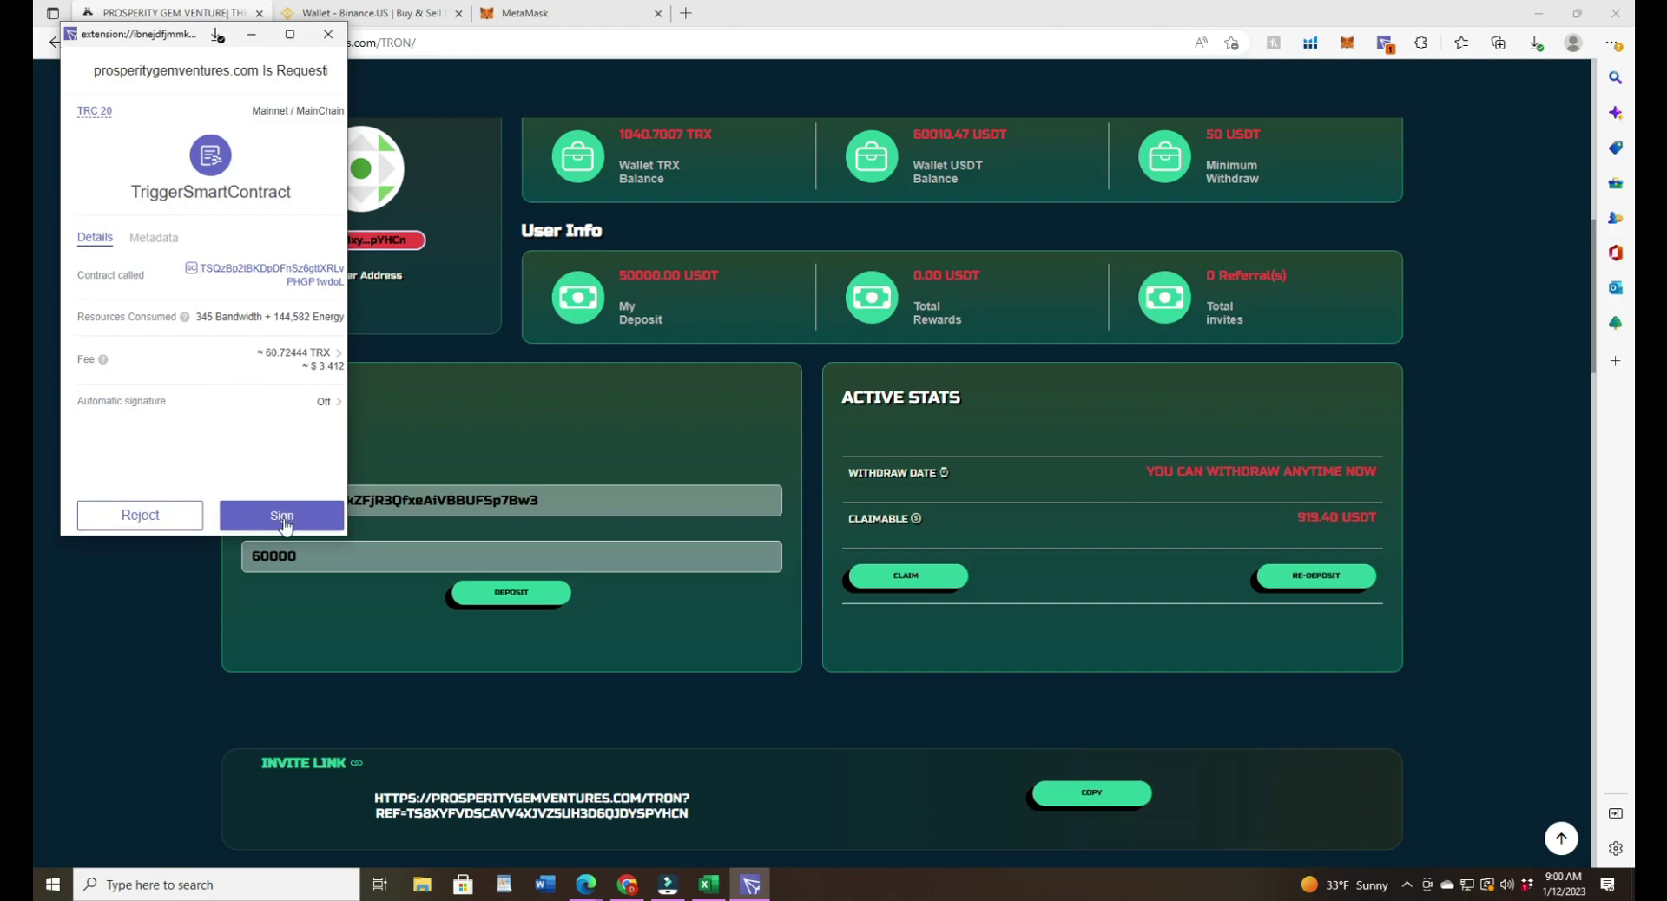
{"action": "left_click", "coordinate": [282, 515]}
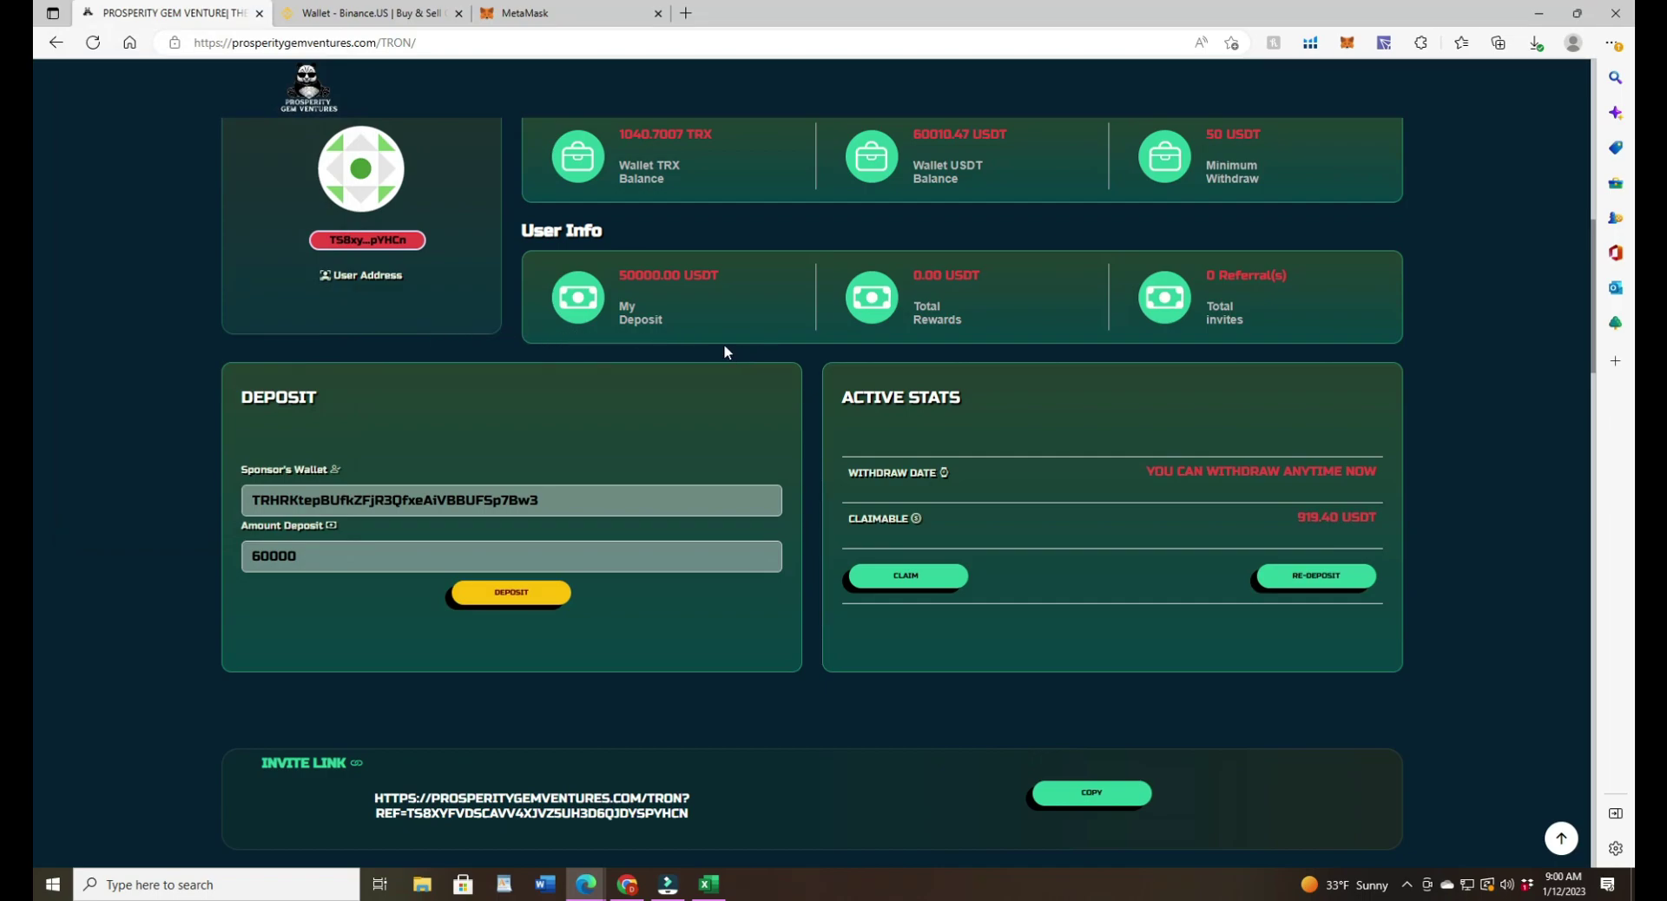
{"action": "scroll", "coordinate": [724, 351], "scroll_direction": "up", "scroll_amount": 3}
{"action": "key", "text": "F5"}
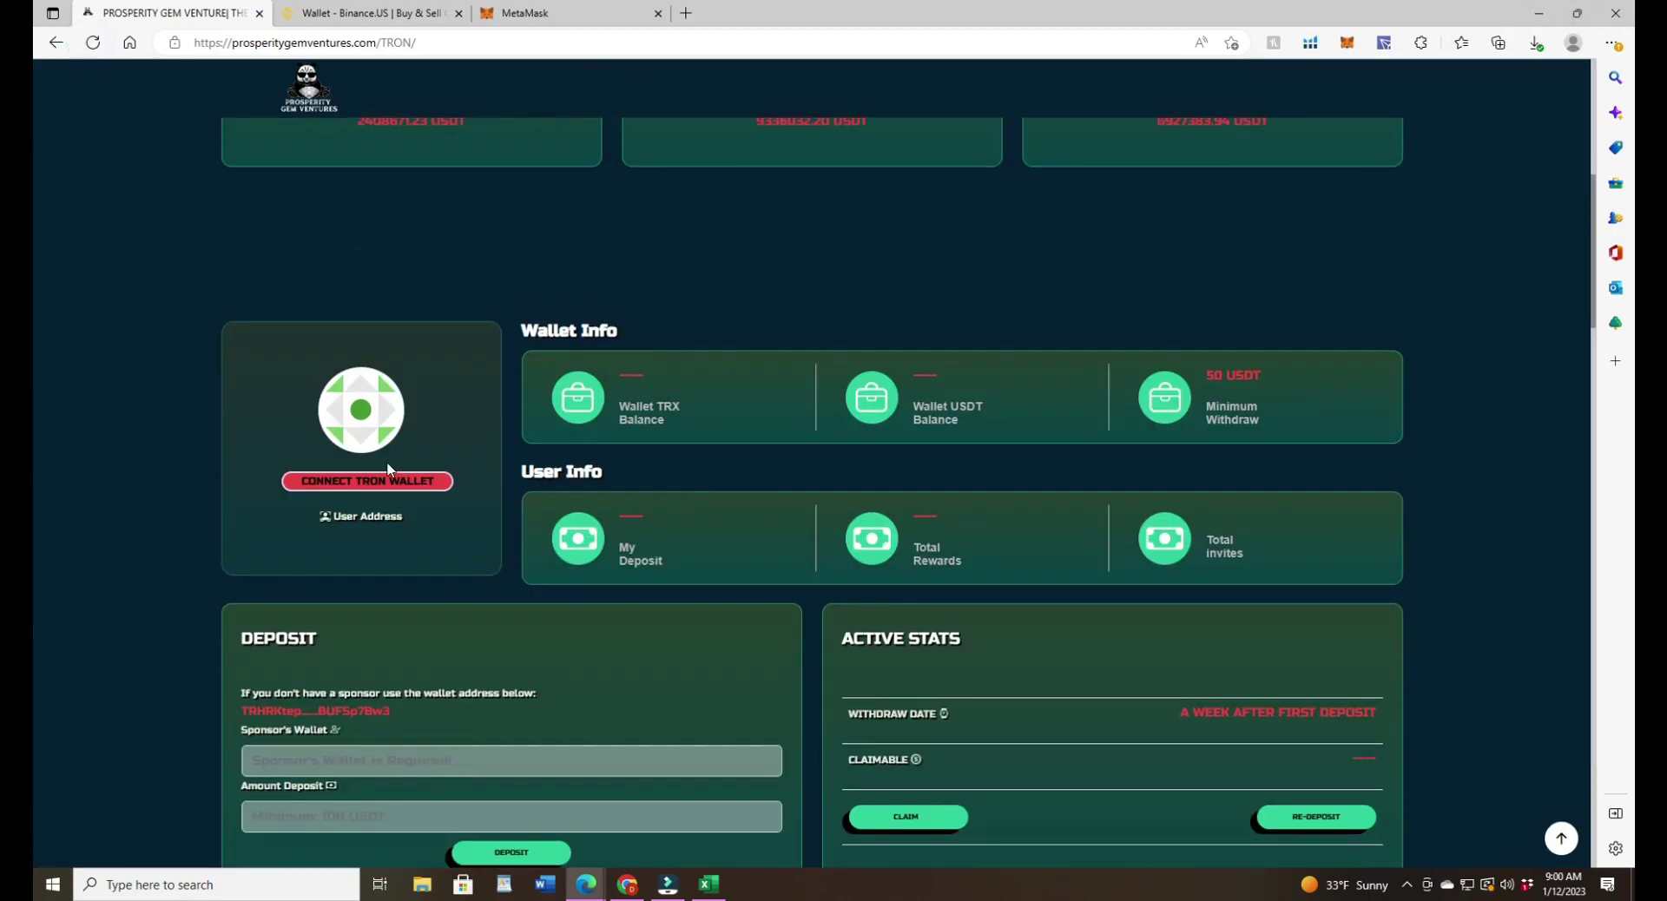
Reconnect the Tron wallet and check that My Deposit shows 110000.00 USDT
{"action": "left_click", "coordinate": [389, 480]}
{"action": "scroll", "coordinate": [498, 344], "scroll_direction": "down", "scroll_amount": 3}
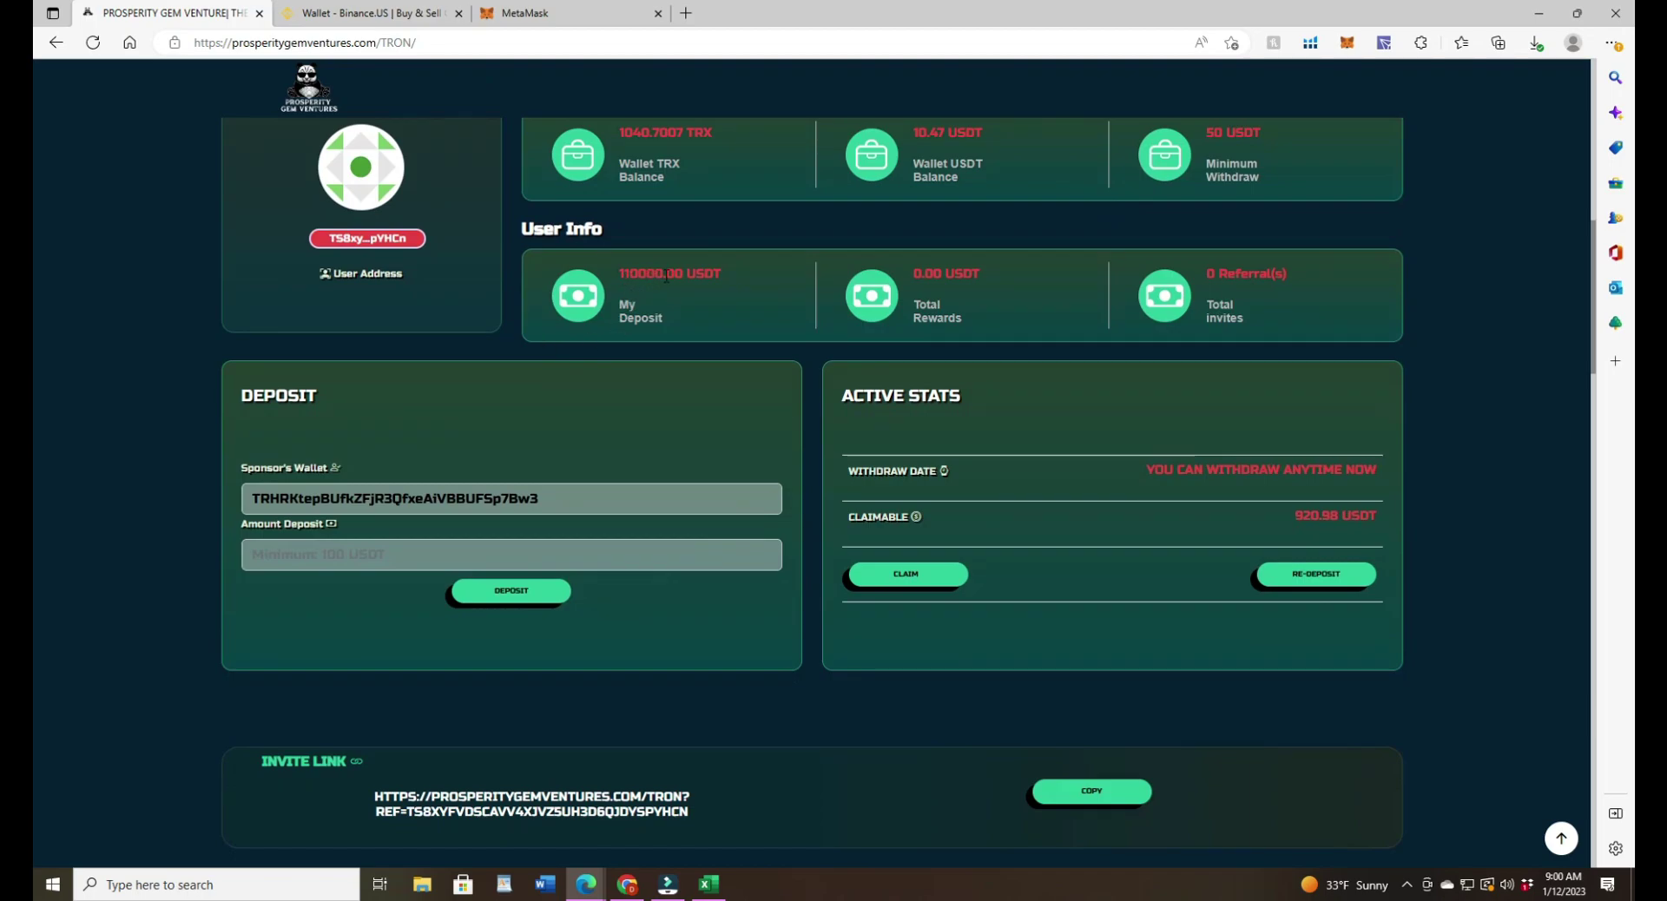
{"action": "scroll", "coordinate": [755, 321], "scroll_direction": "up", "scroll_amount": 2}
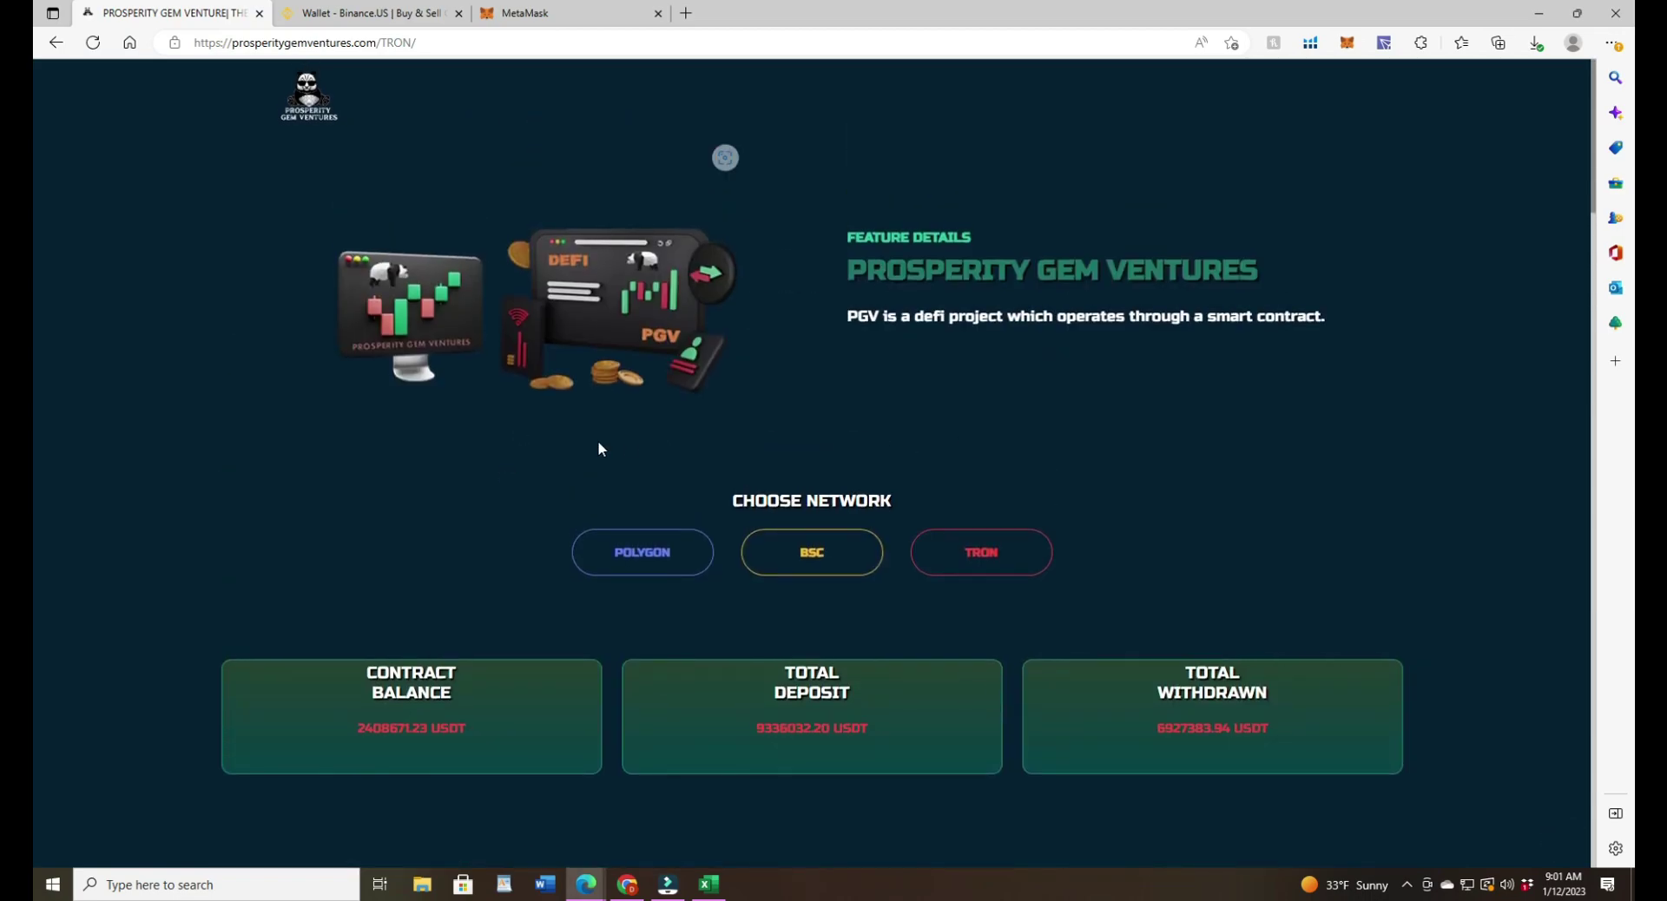
{"action": "scroll", "coordinate": [566, 472], "scroll_direction": "down", "scroll_amount": 3}
{"action": "scroll", "coordinate": [731, 602], "scroll_direction": "down", "scroll_amount": 2}
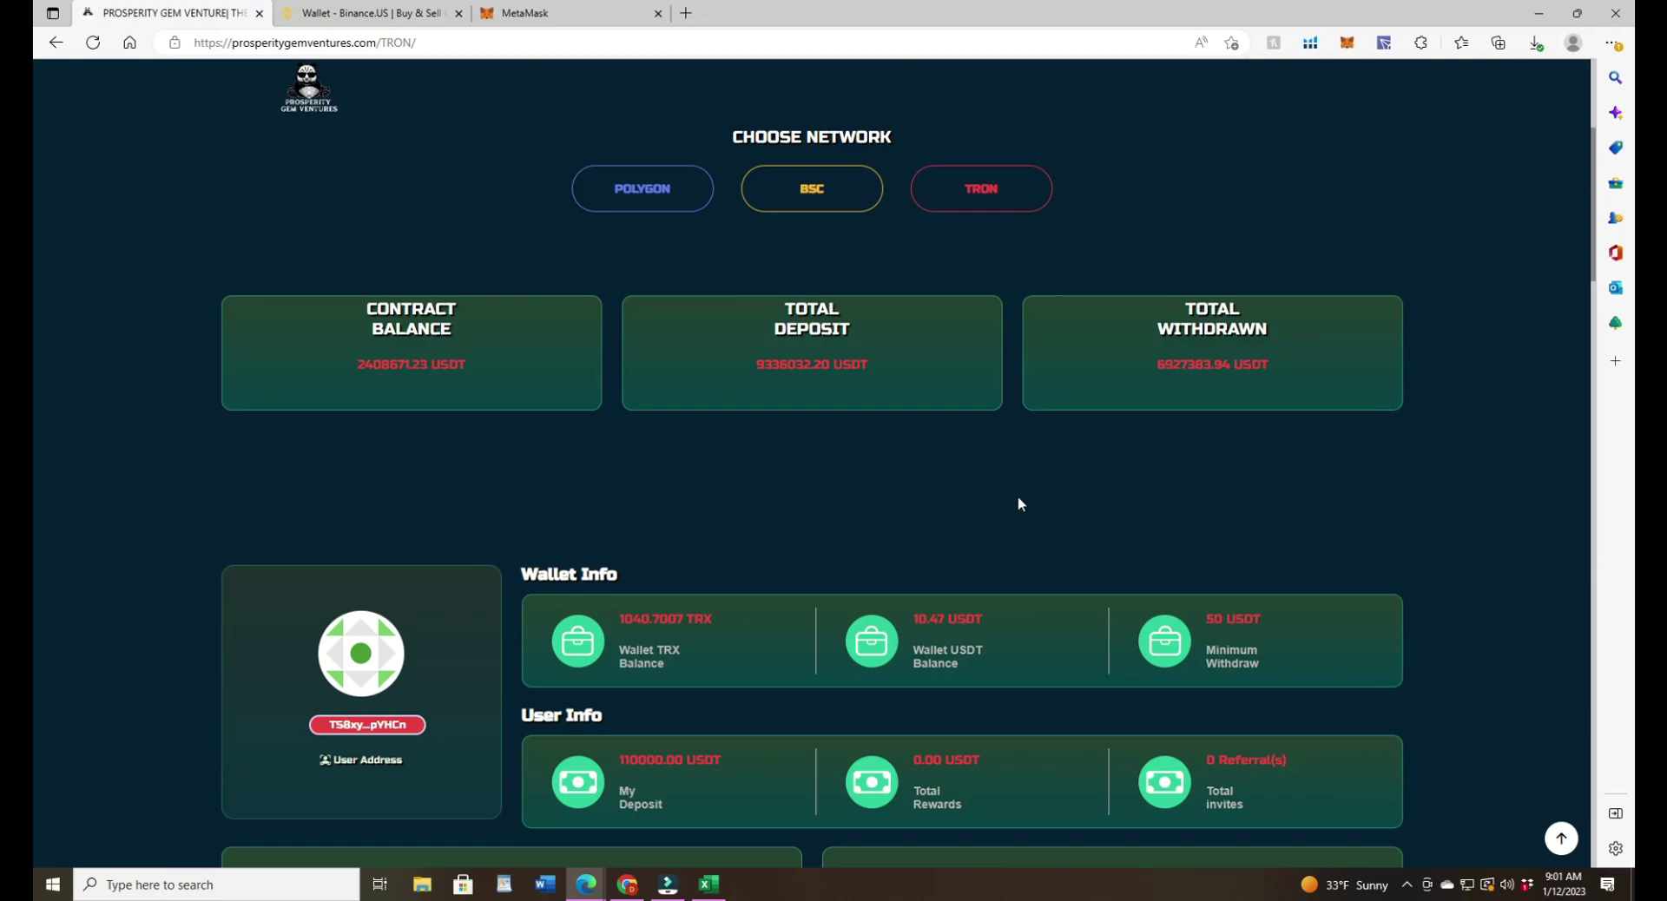
{"action": "scroll", "coordinate": [745, 512], "scroll_direction": "down", "scroll_amount": 3}
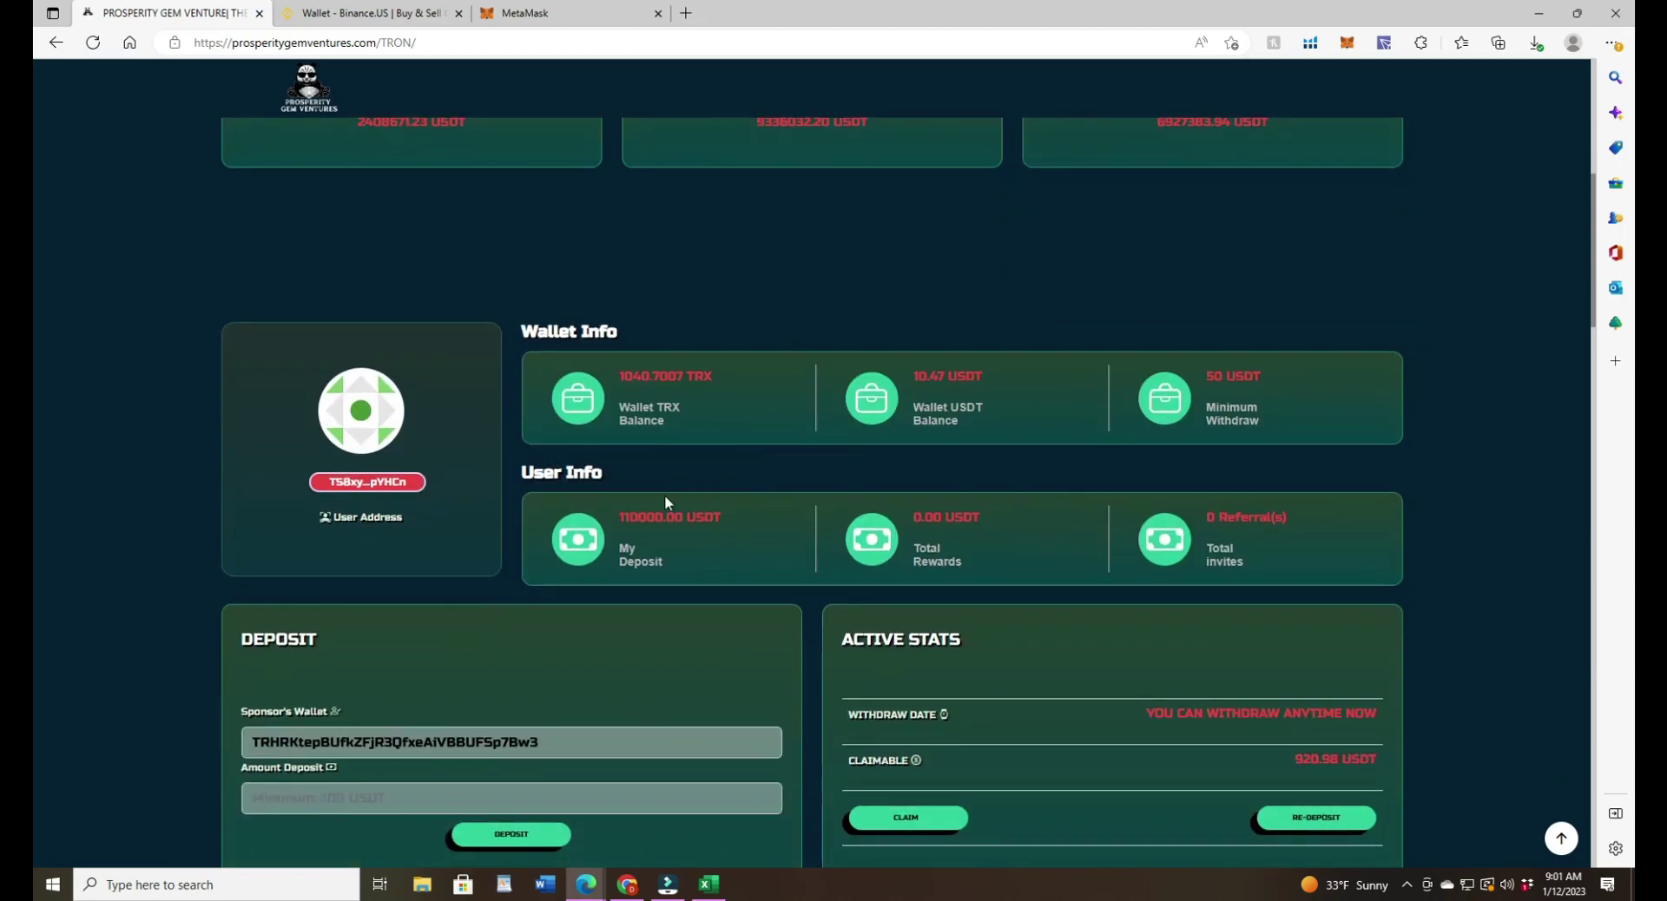
{"action": "scroll", "coordinate": [816, 466], "scroll_direction": "up", "scroll_amount": 3}
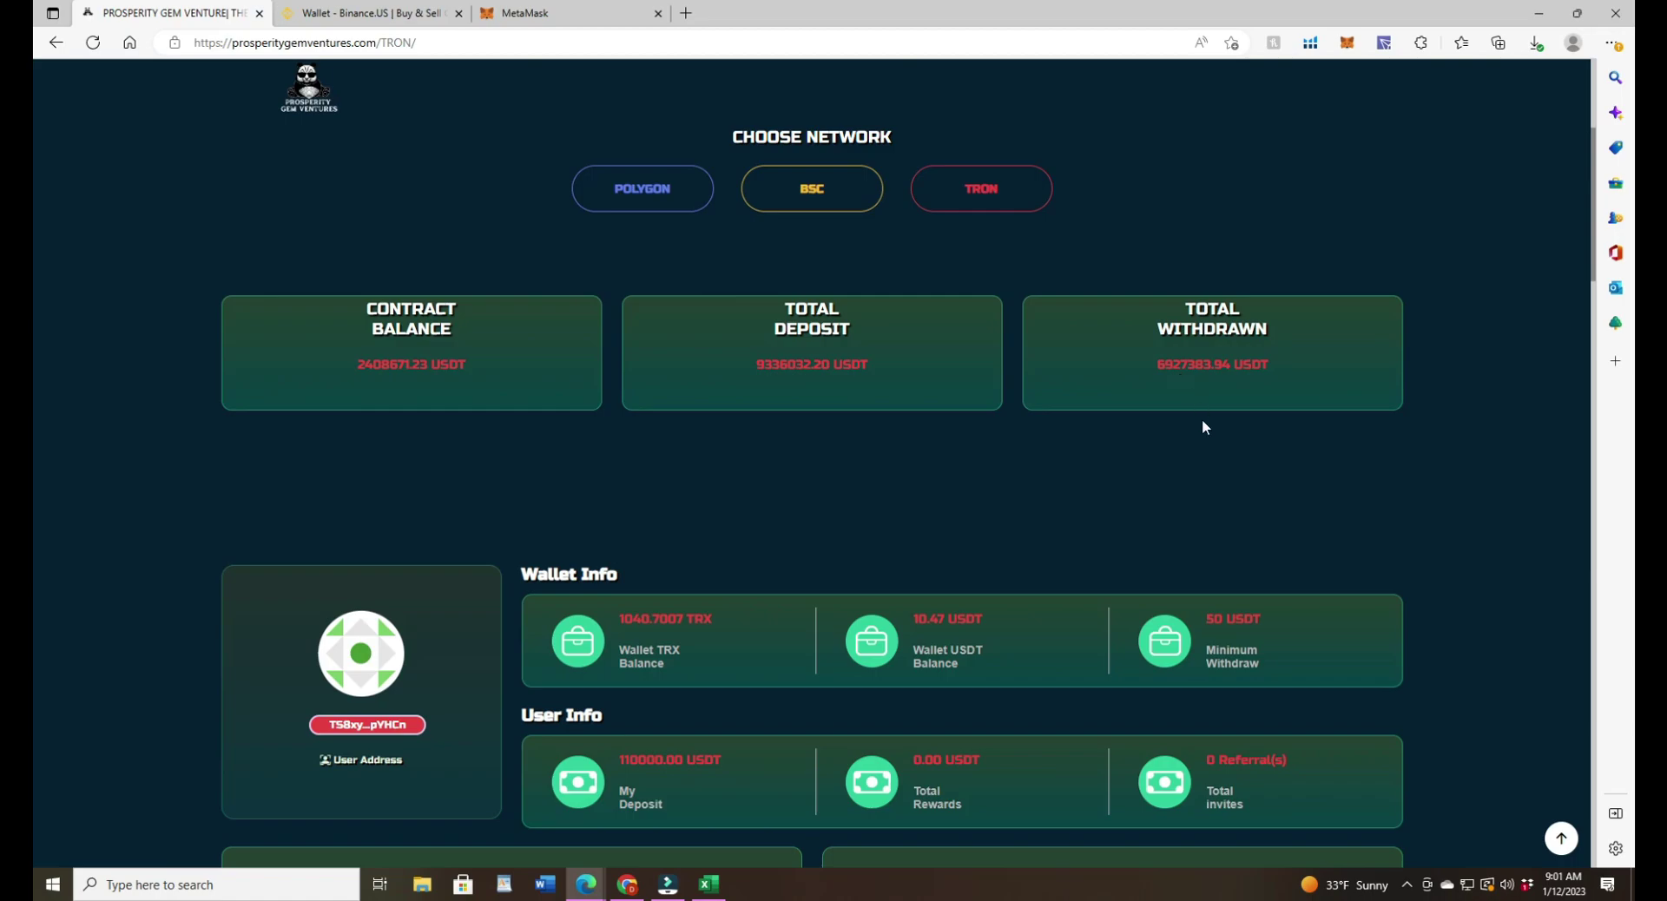
{"action": "scroll", "coordinate": [642, 466], "scroll_direction": "down", "scroll_amount": 3}
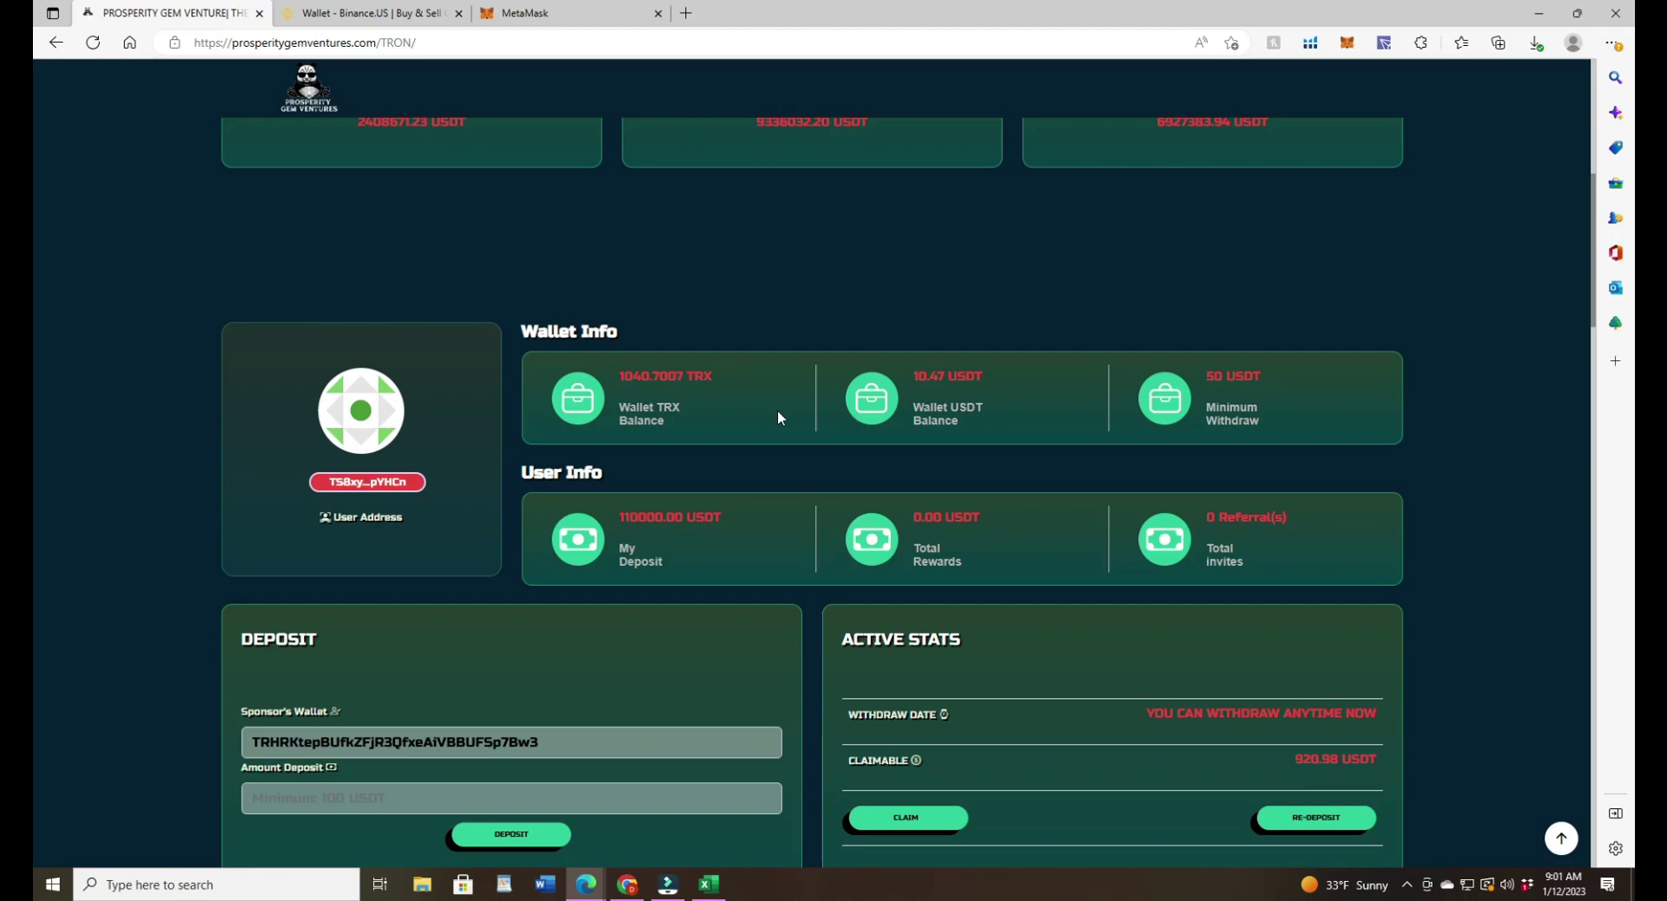
{"action": "scroll", "coordinate": [998, 319], "scroll_direction": "up", "scroll_amount": 1}
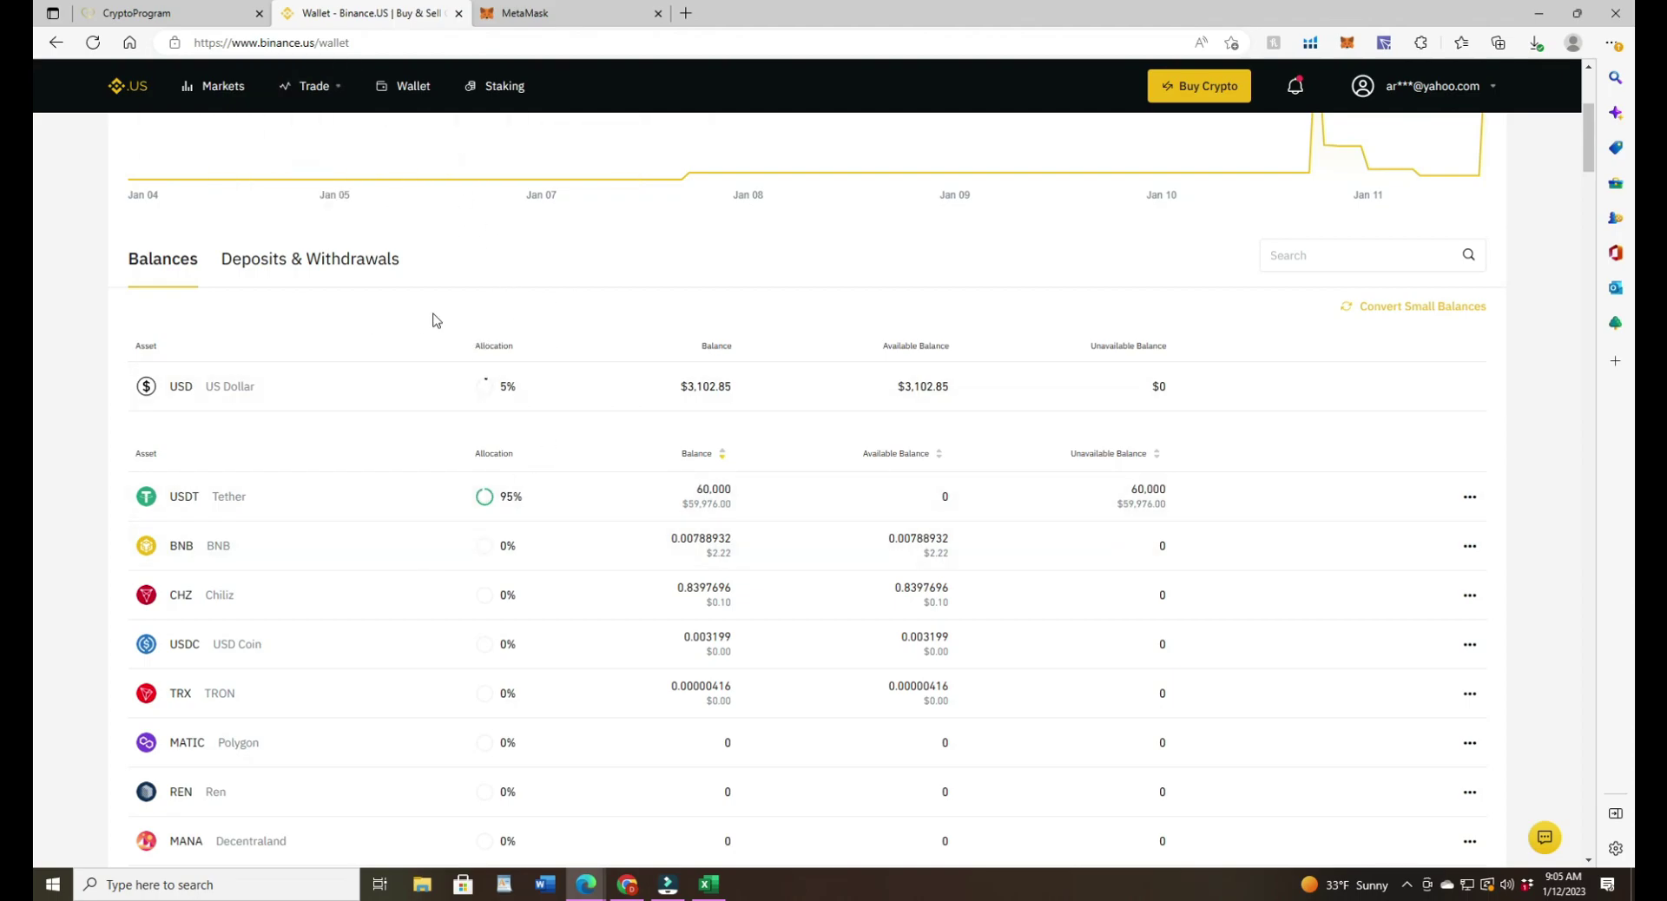
Scroll through the Binance.US Balances list and open the more-actions menu on the USDC row
{"action": "scroll", "coordinate": [399, 365], "scroll_direction": "down", "scroll_amount": 1}
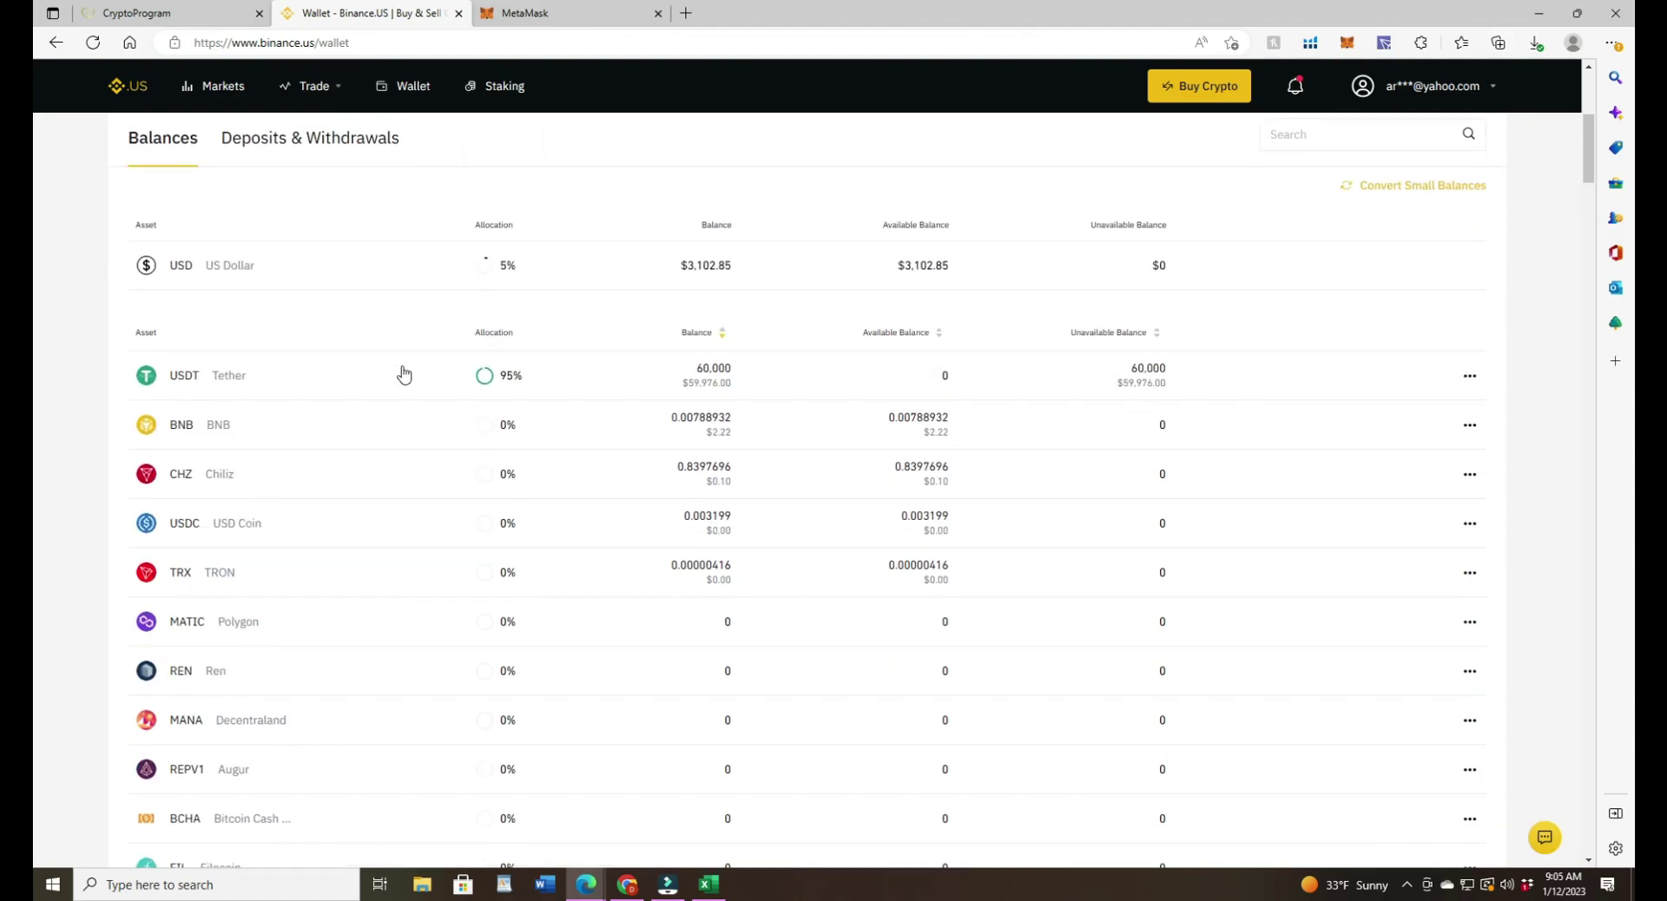
{"action": "scroll", "coordinate": [382, 375], "scroll_direction": "up", "scroll_amount": 1}
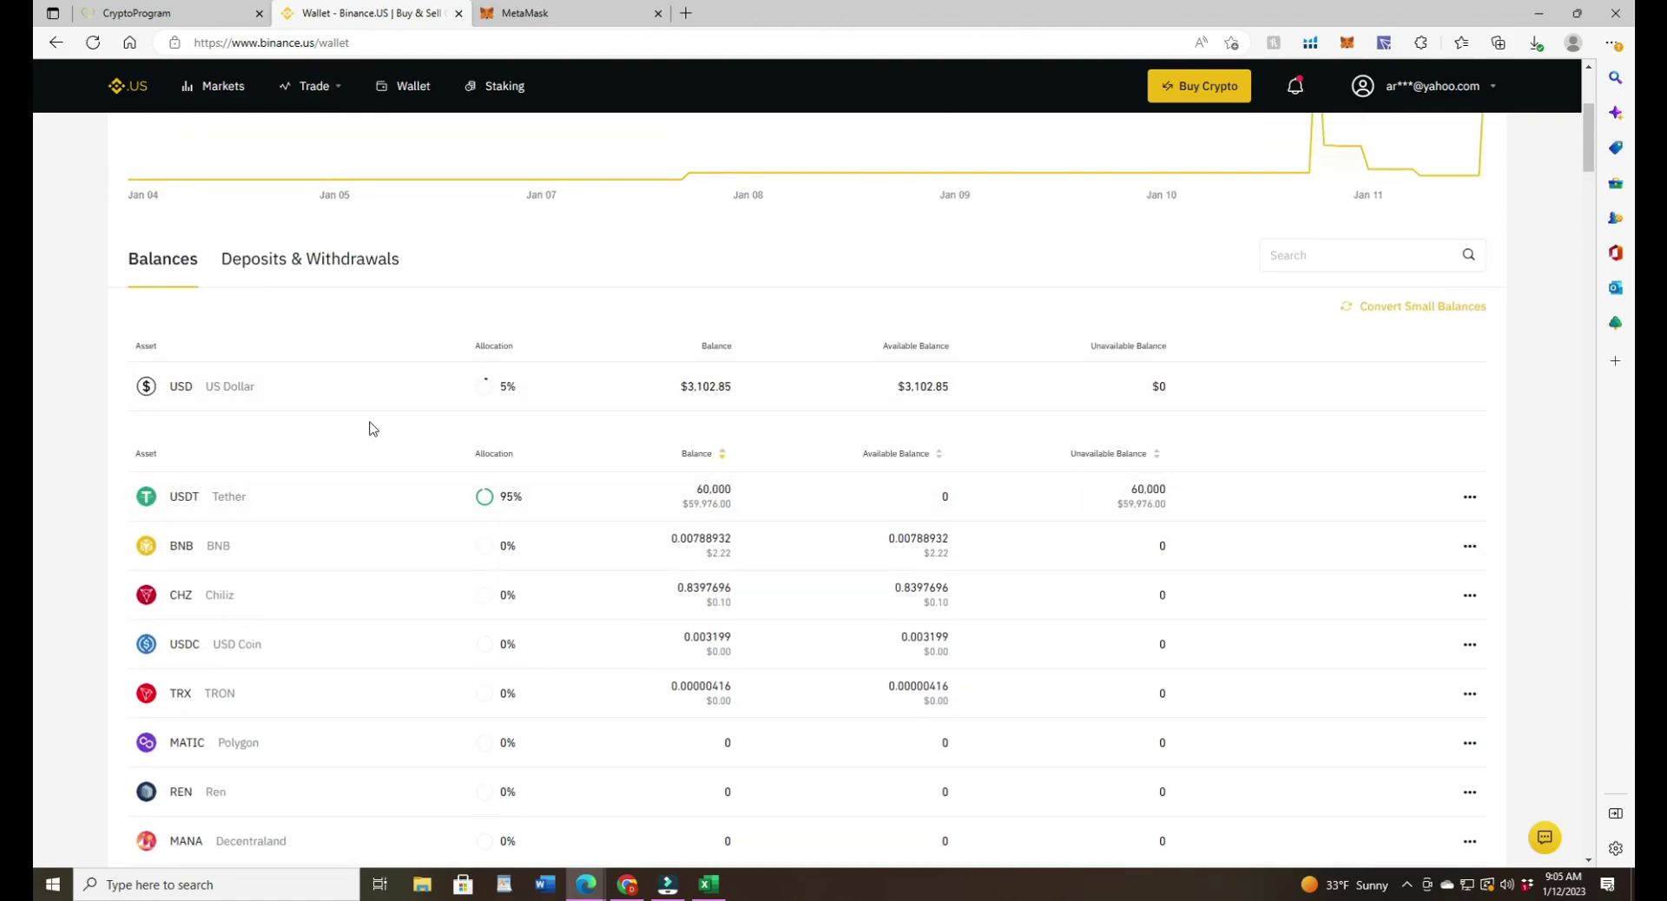
{"action": "mouse_move", "coordinate": [365, 652]}
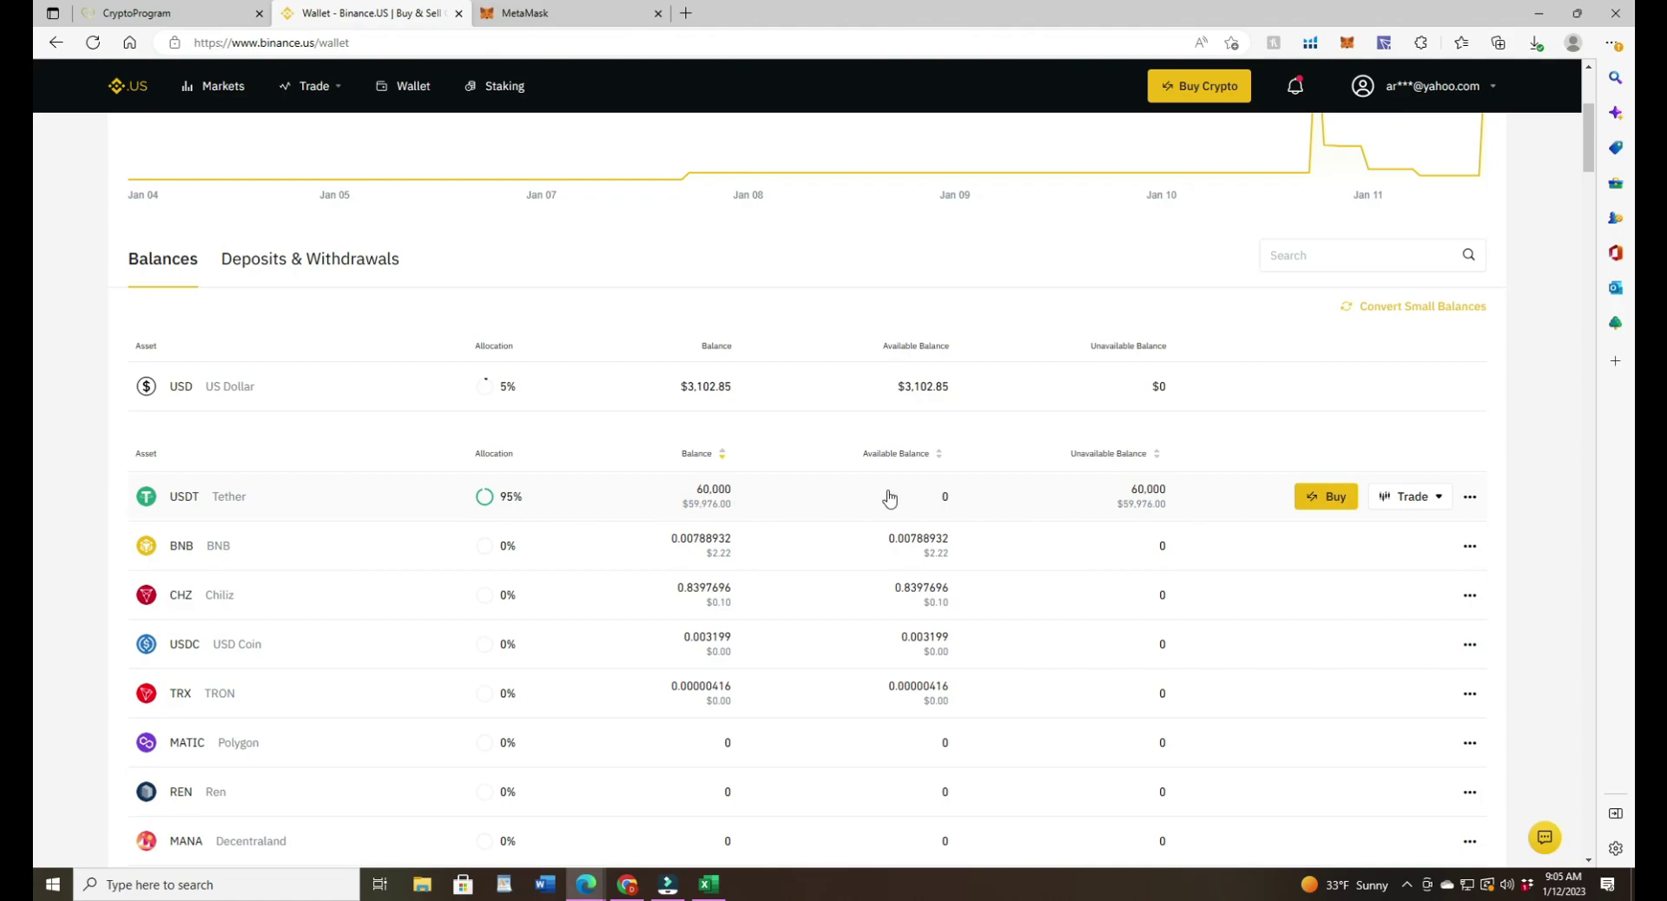
{"action": "scroll", "coordinate": [922, 409], "scroll_direction": "down", "scroll_amount": 1}
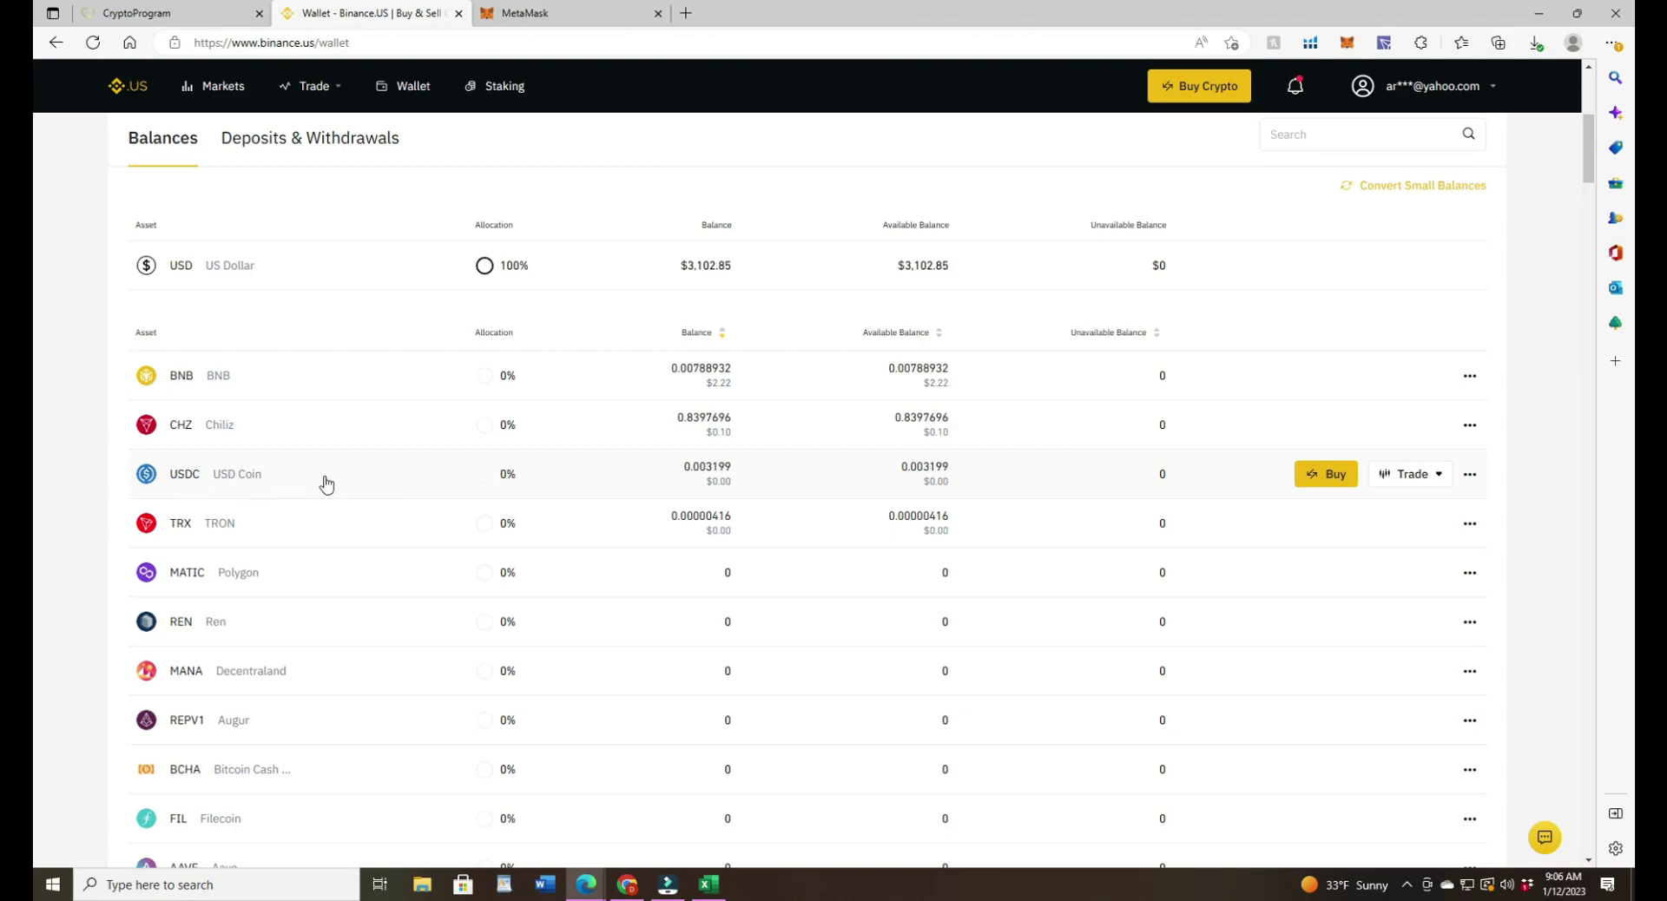
{"action": "left_click", "coordinate": [1469, 474]}
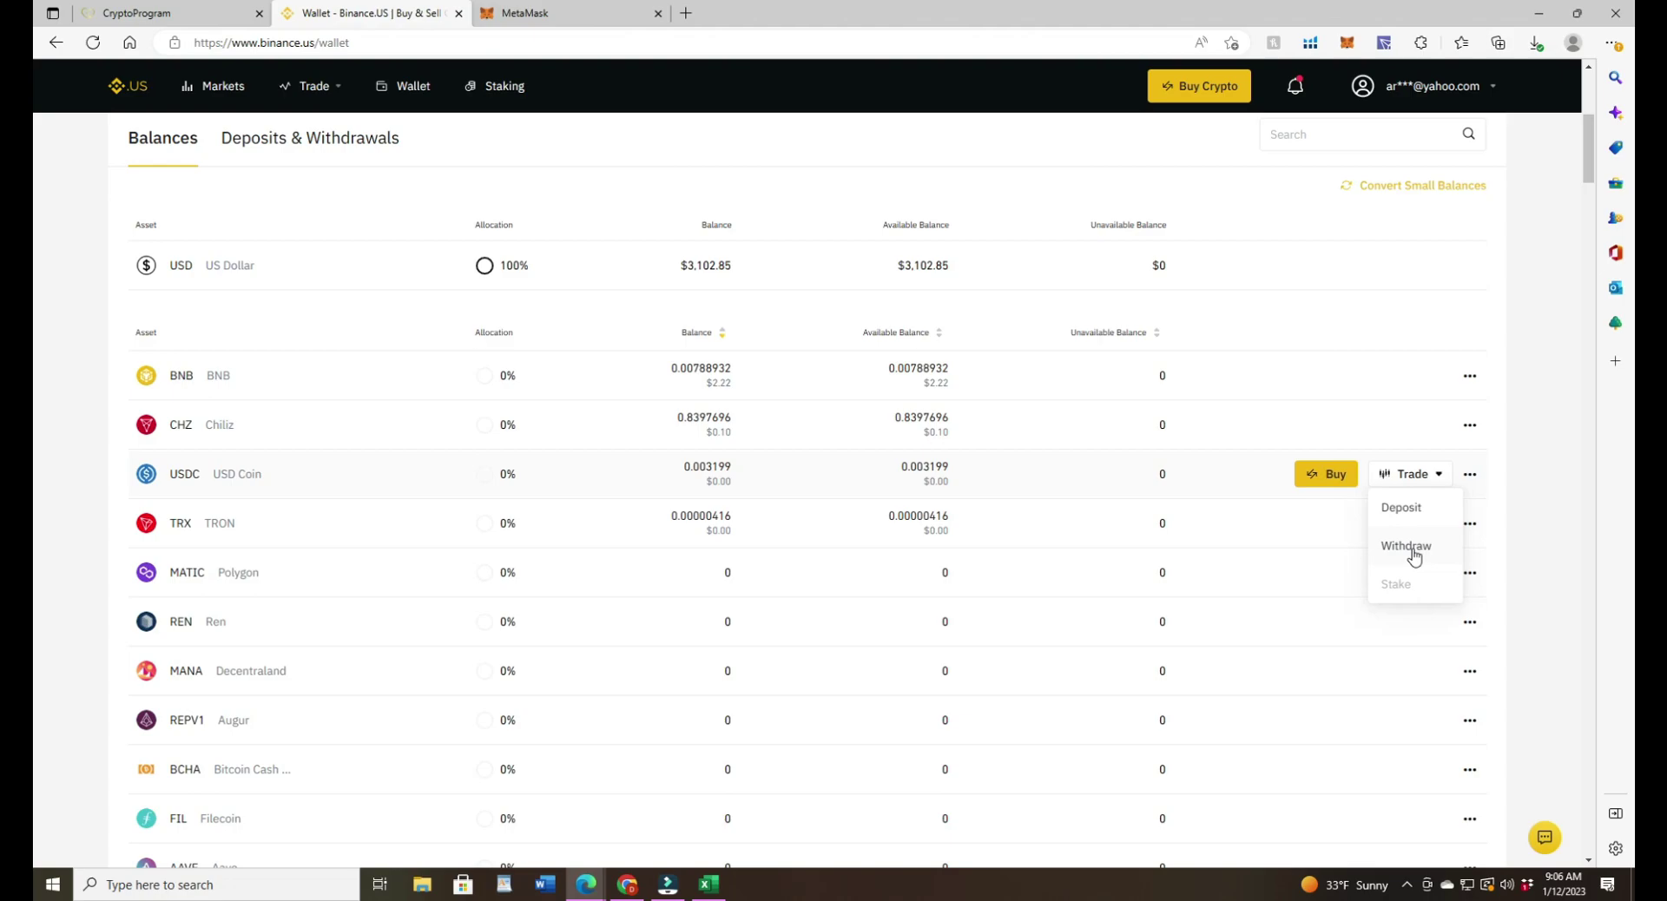
Open the USDC withdrawal form, keep ERC20 as the network, and focus the recipient address field
{"action": "left_click", "coordinate": [1408, 548]}
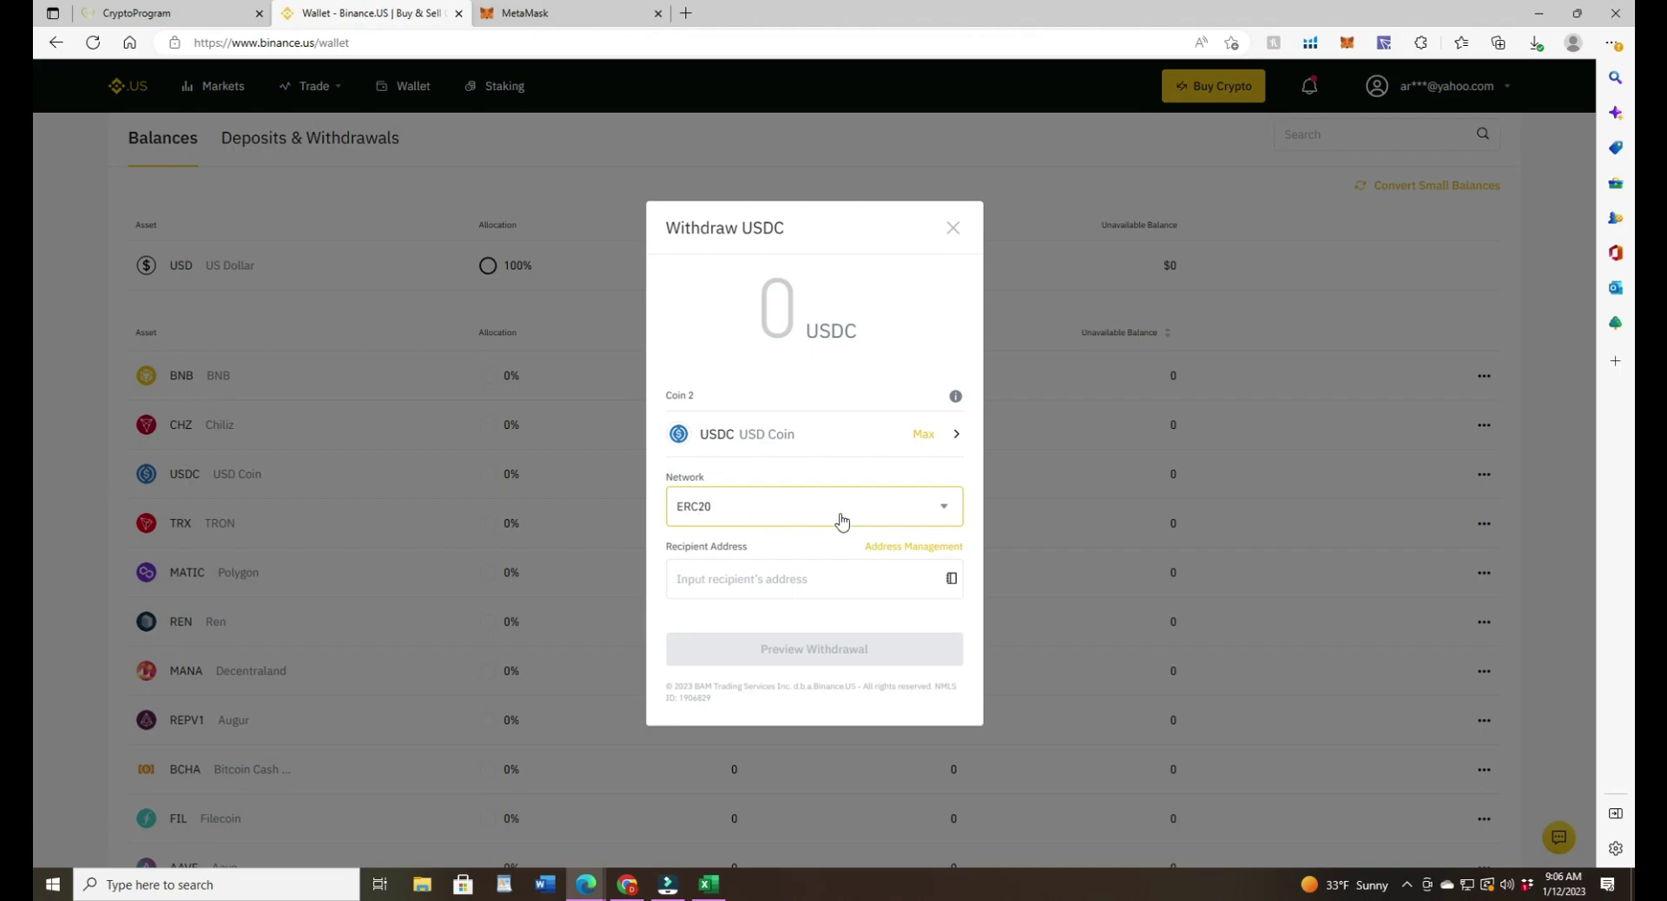
{"action": "left_click", "coordinate": [940, 512]}
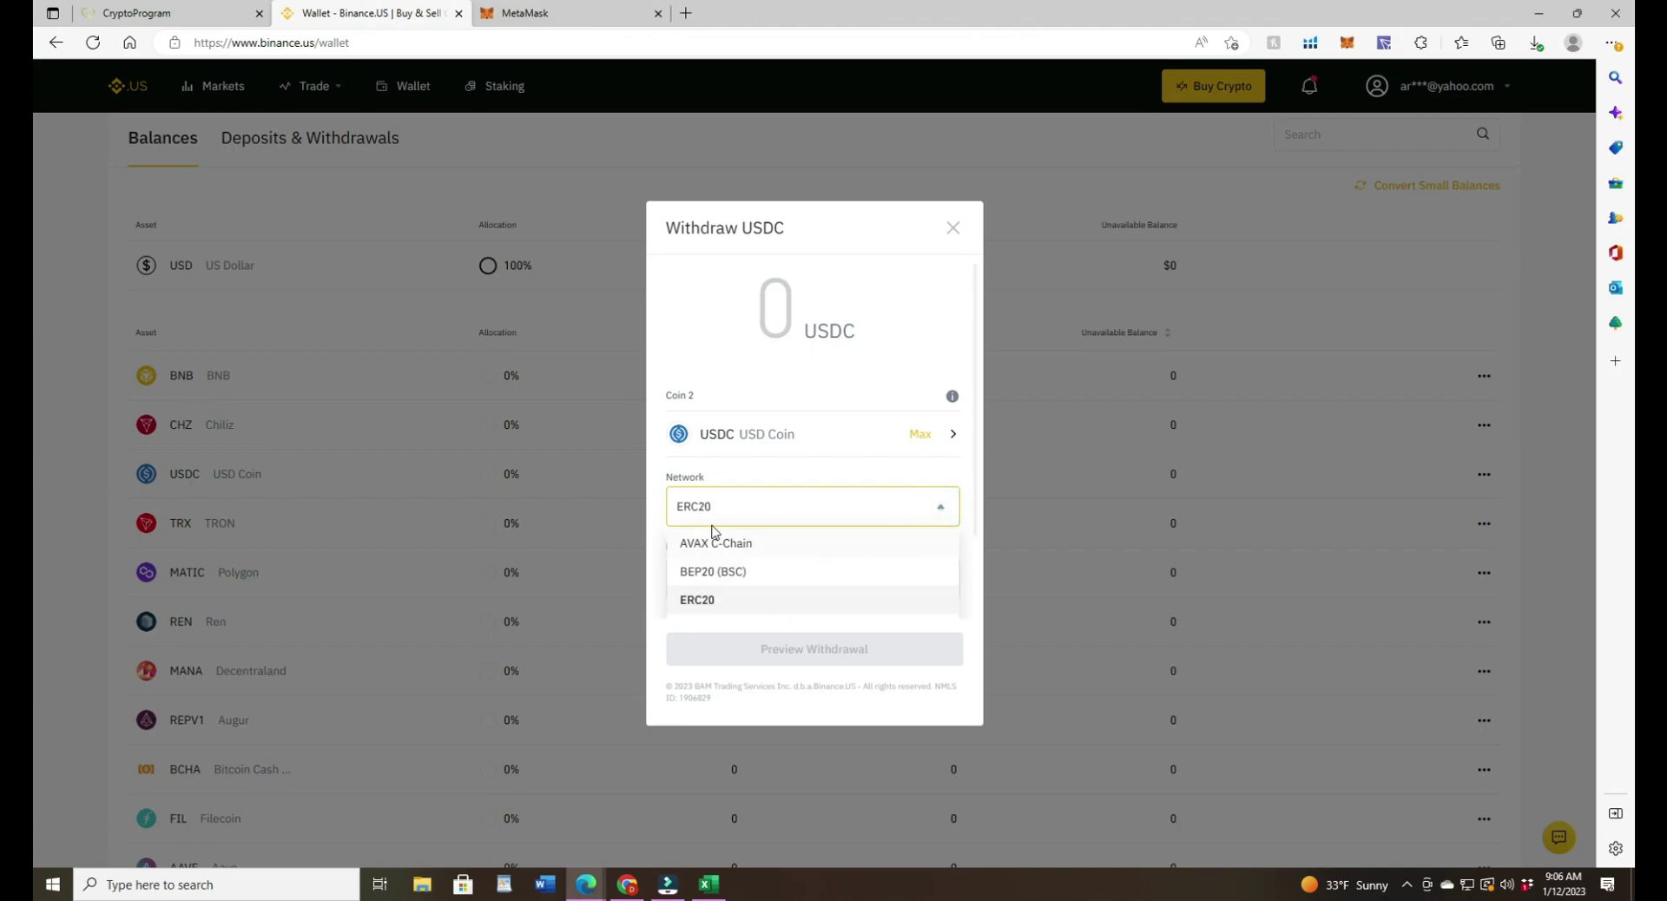
{"action": "left_click", "coordinate": [797, 512]}
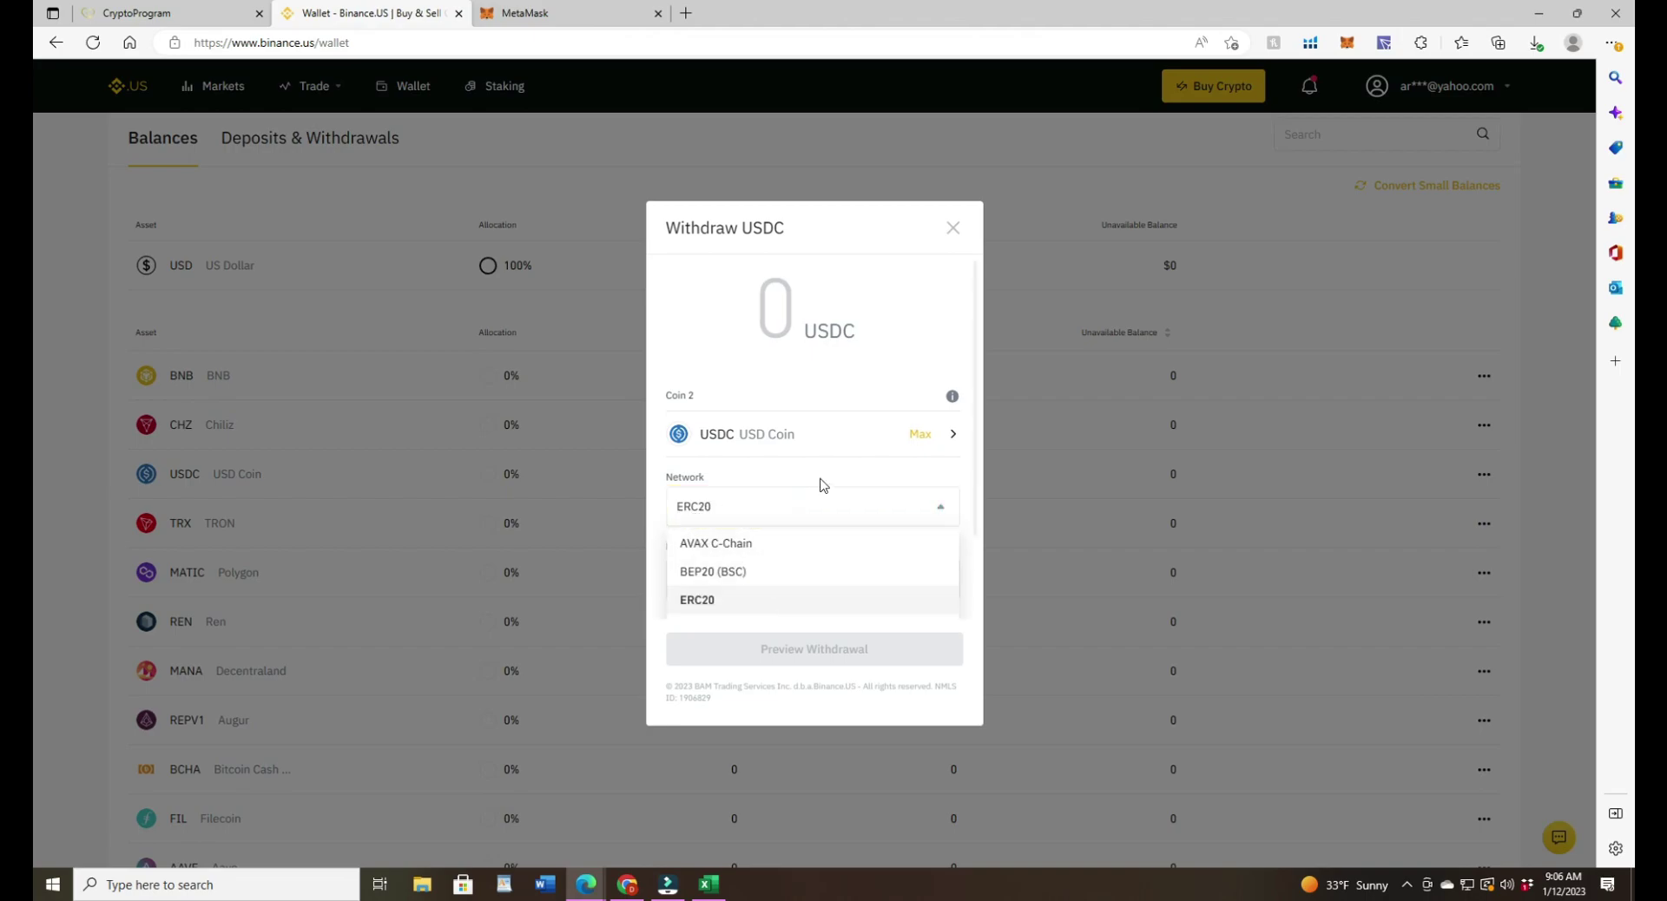
{"action": "left_click", "coordinate": [822, 480]}
{"action": "left_click", "coordinate": [732, 574]}
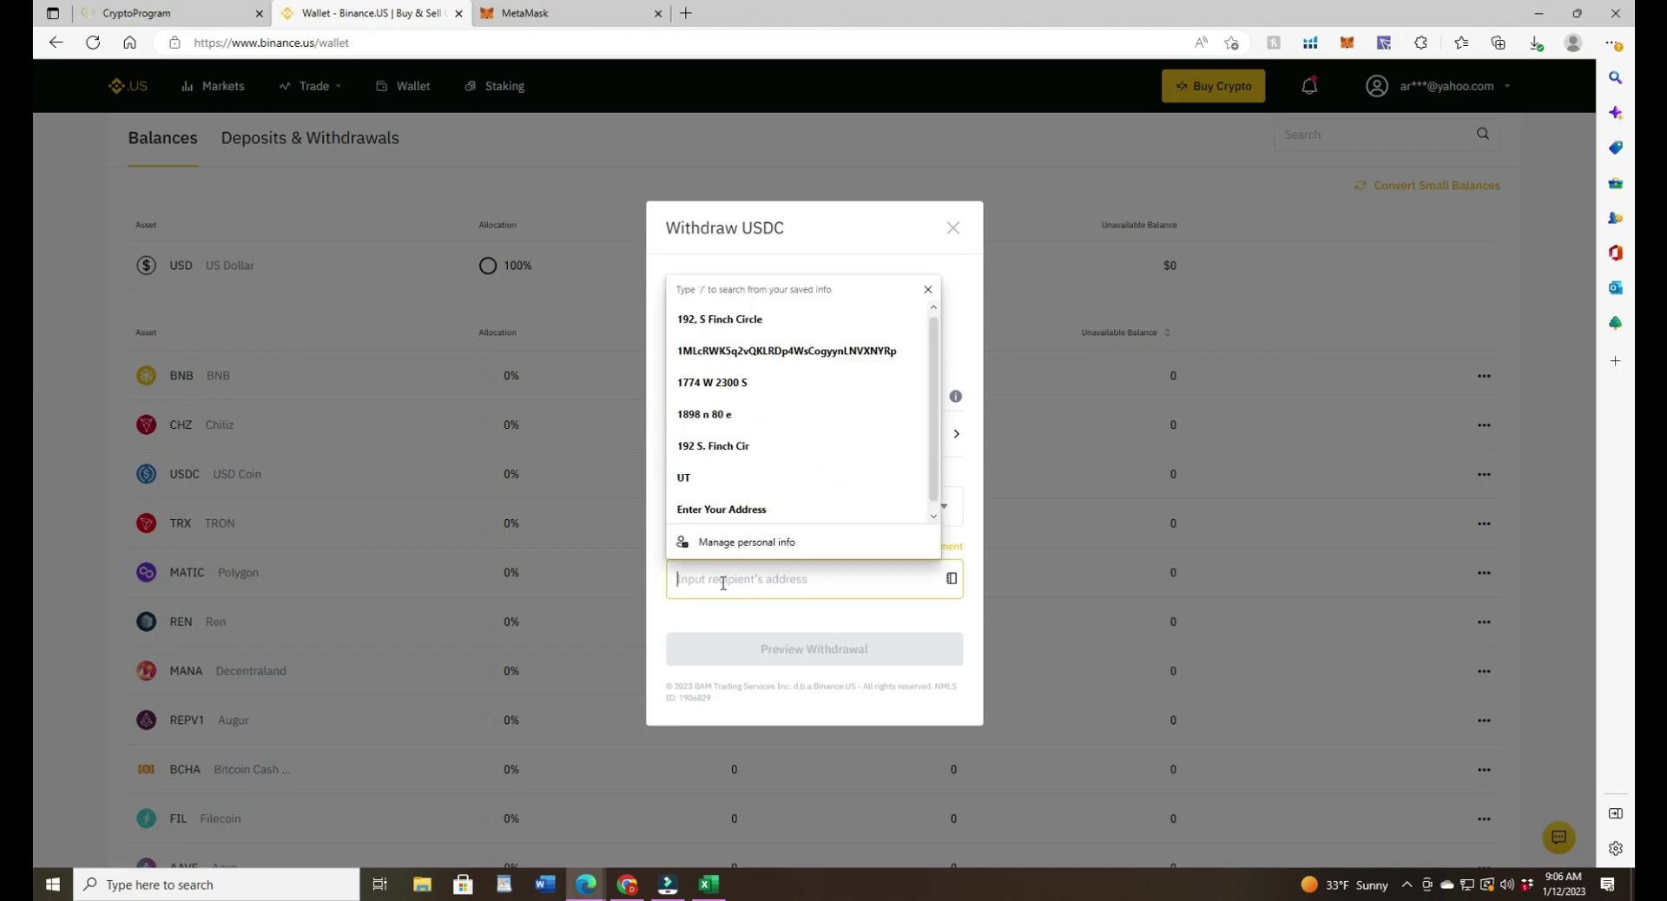
{"action": "left_click", "coordinate": [719, 577]}
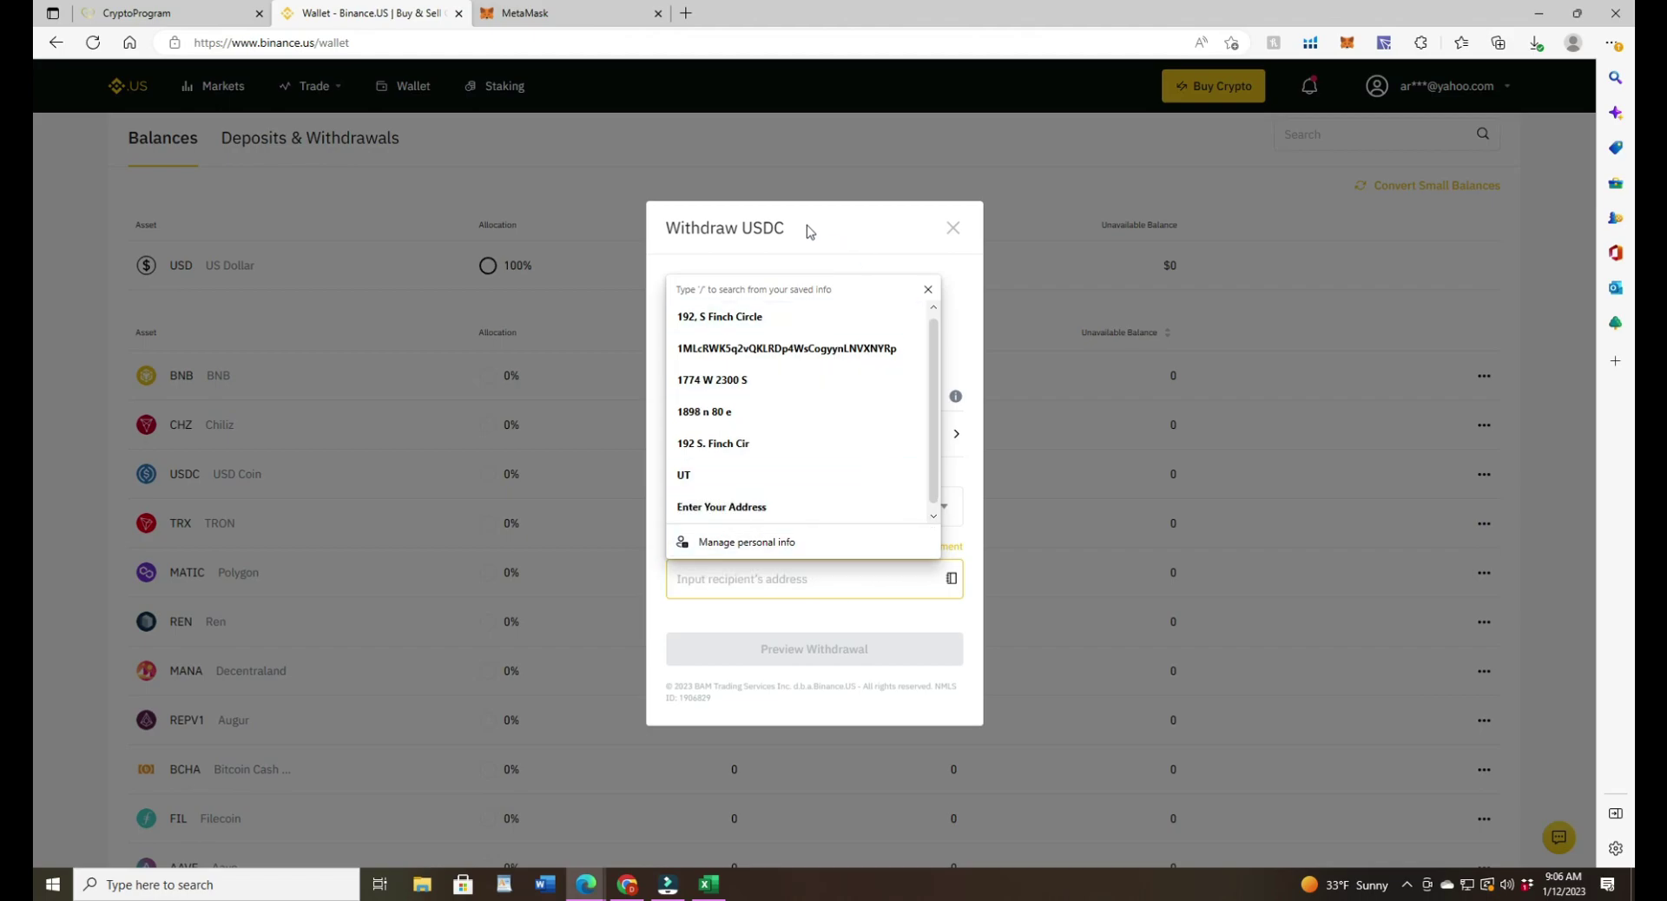
Switch MetaMask to Ethereum Mainnet and copy Account 3's address
{"action": "left_click", "coordinate": [553, 19]}
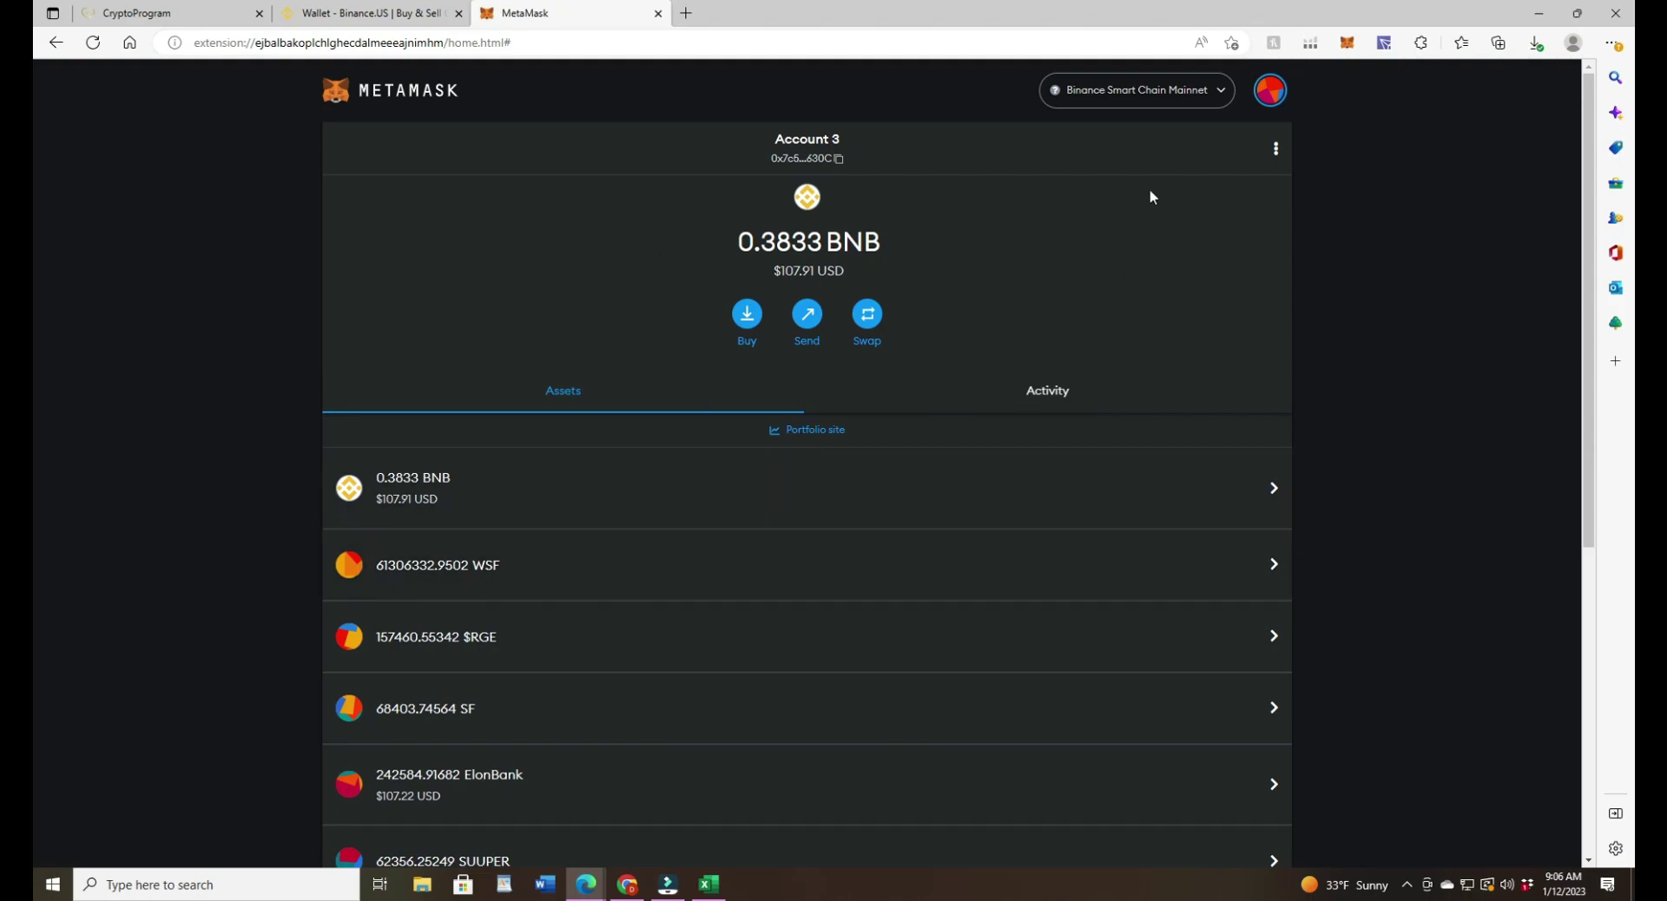
{"action": "left_click", "coordinate": [1221, 93]}
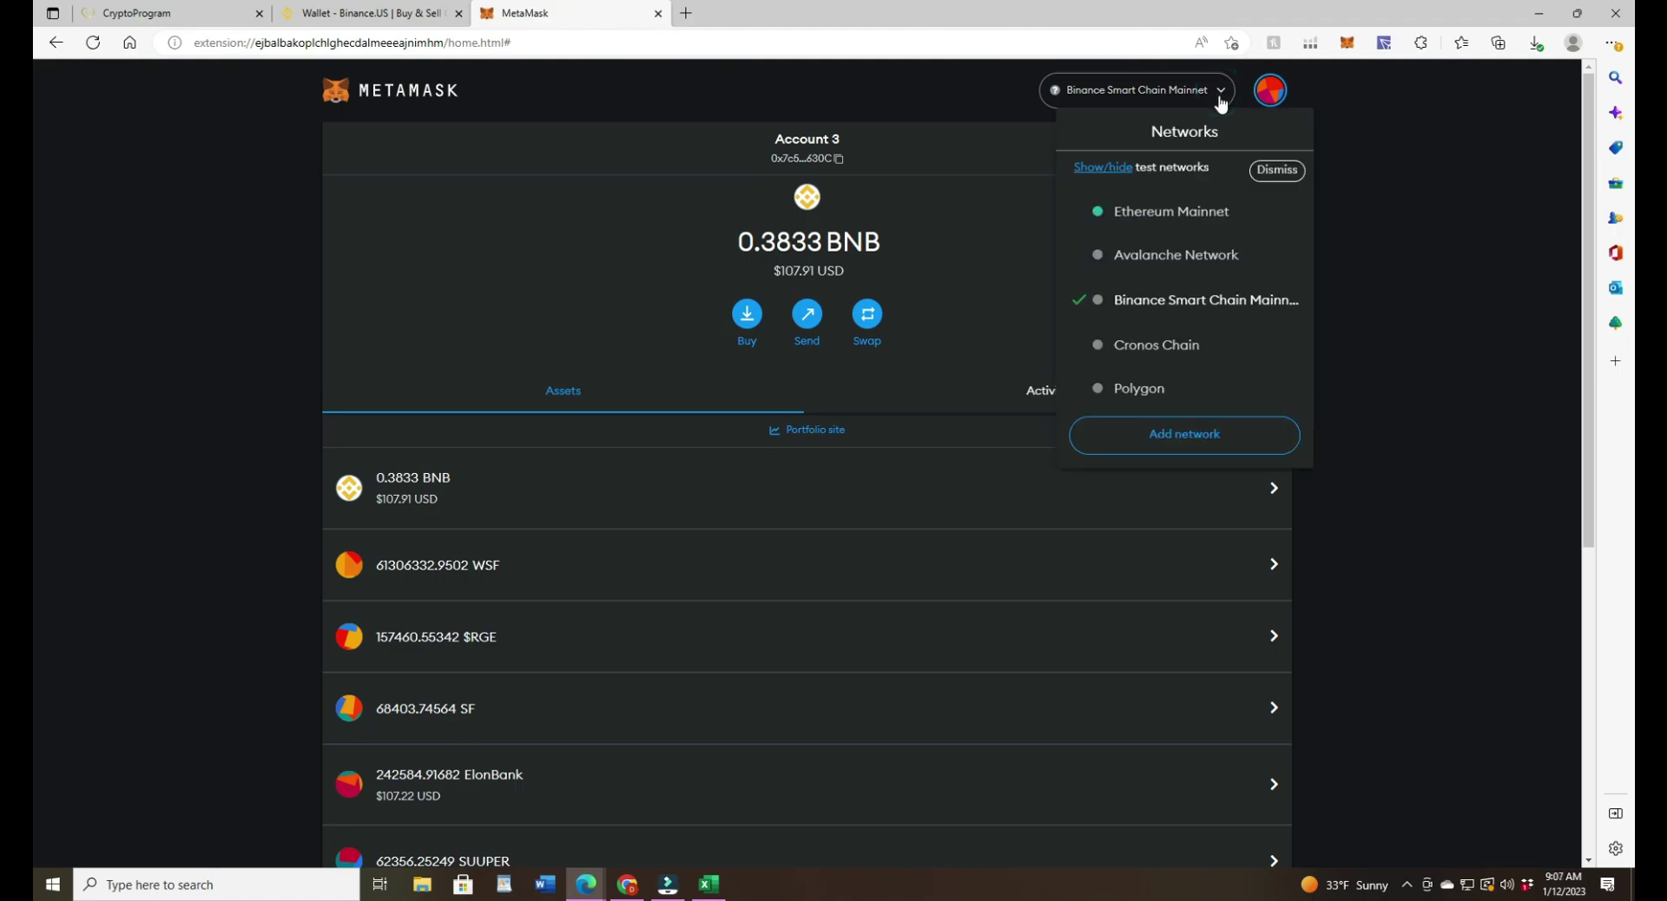
{"action": "left_click", "coordinate": [1150, 217]}
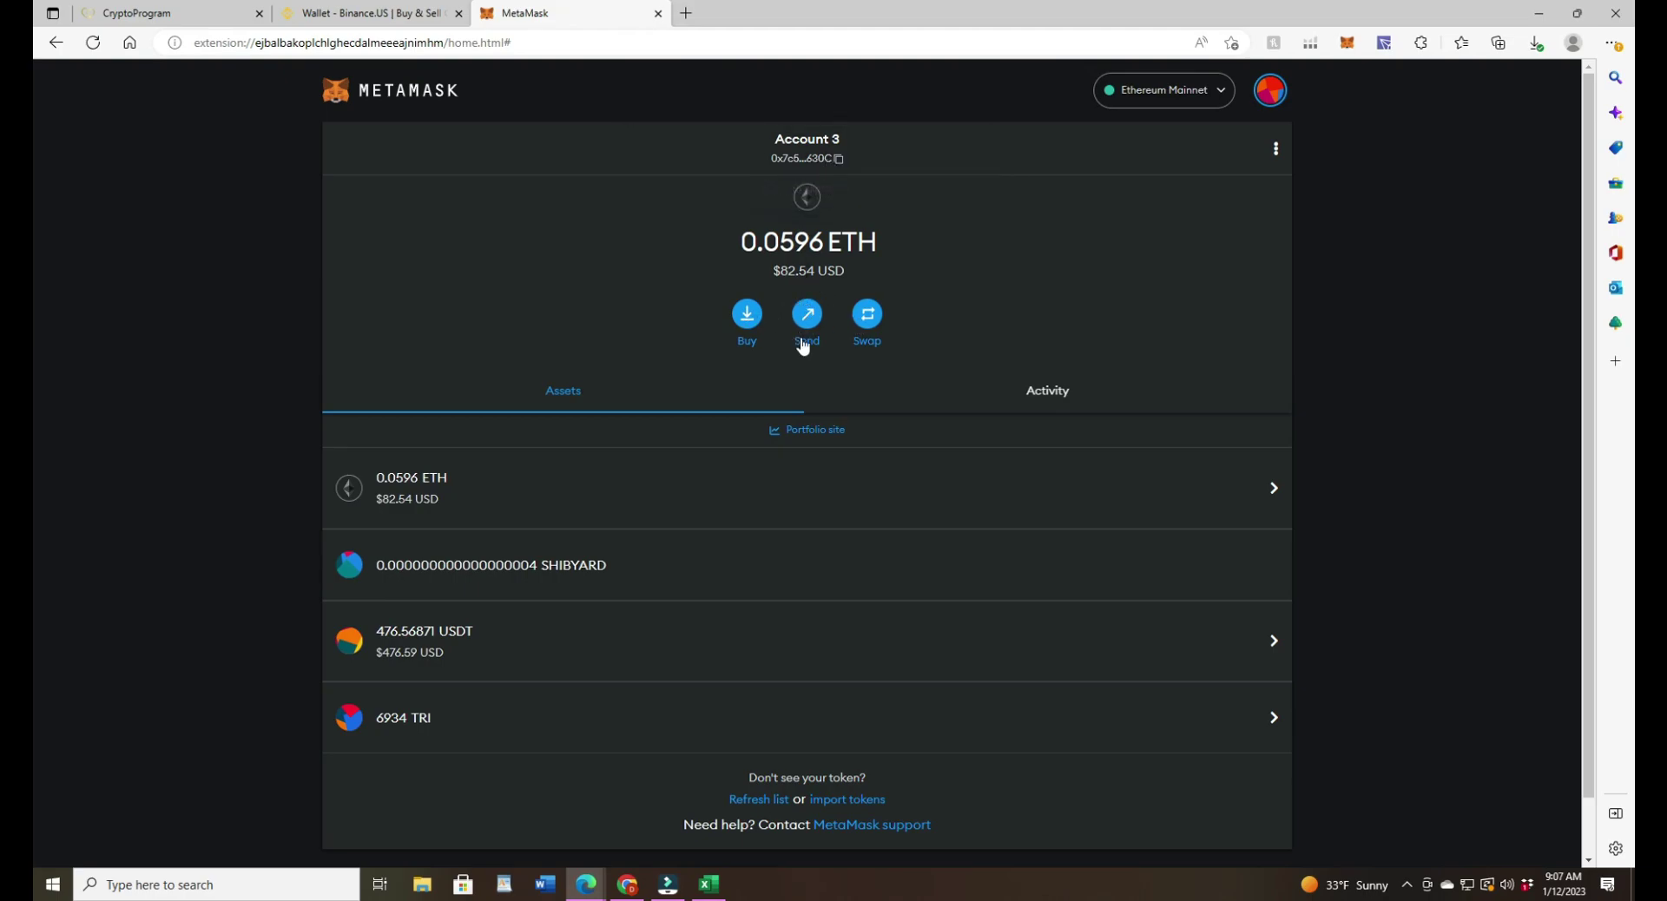
{"action": "left_click", "coordinate": [839, 164]}
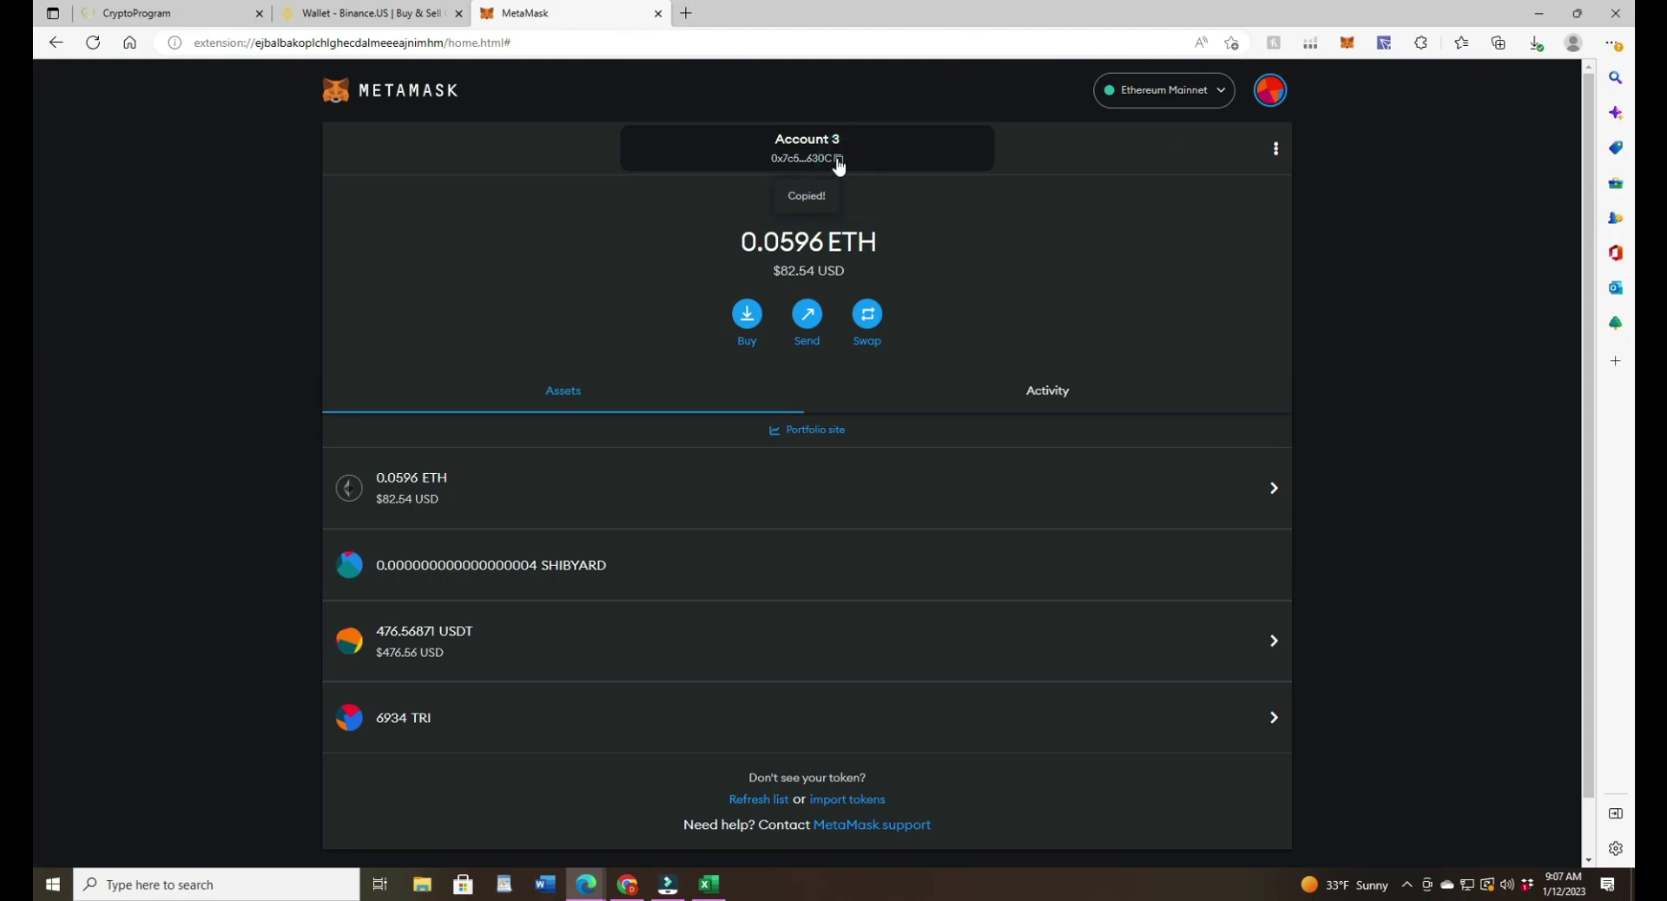
{"action": "key", "text": "ctrl+shift+Tab"}
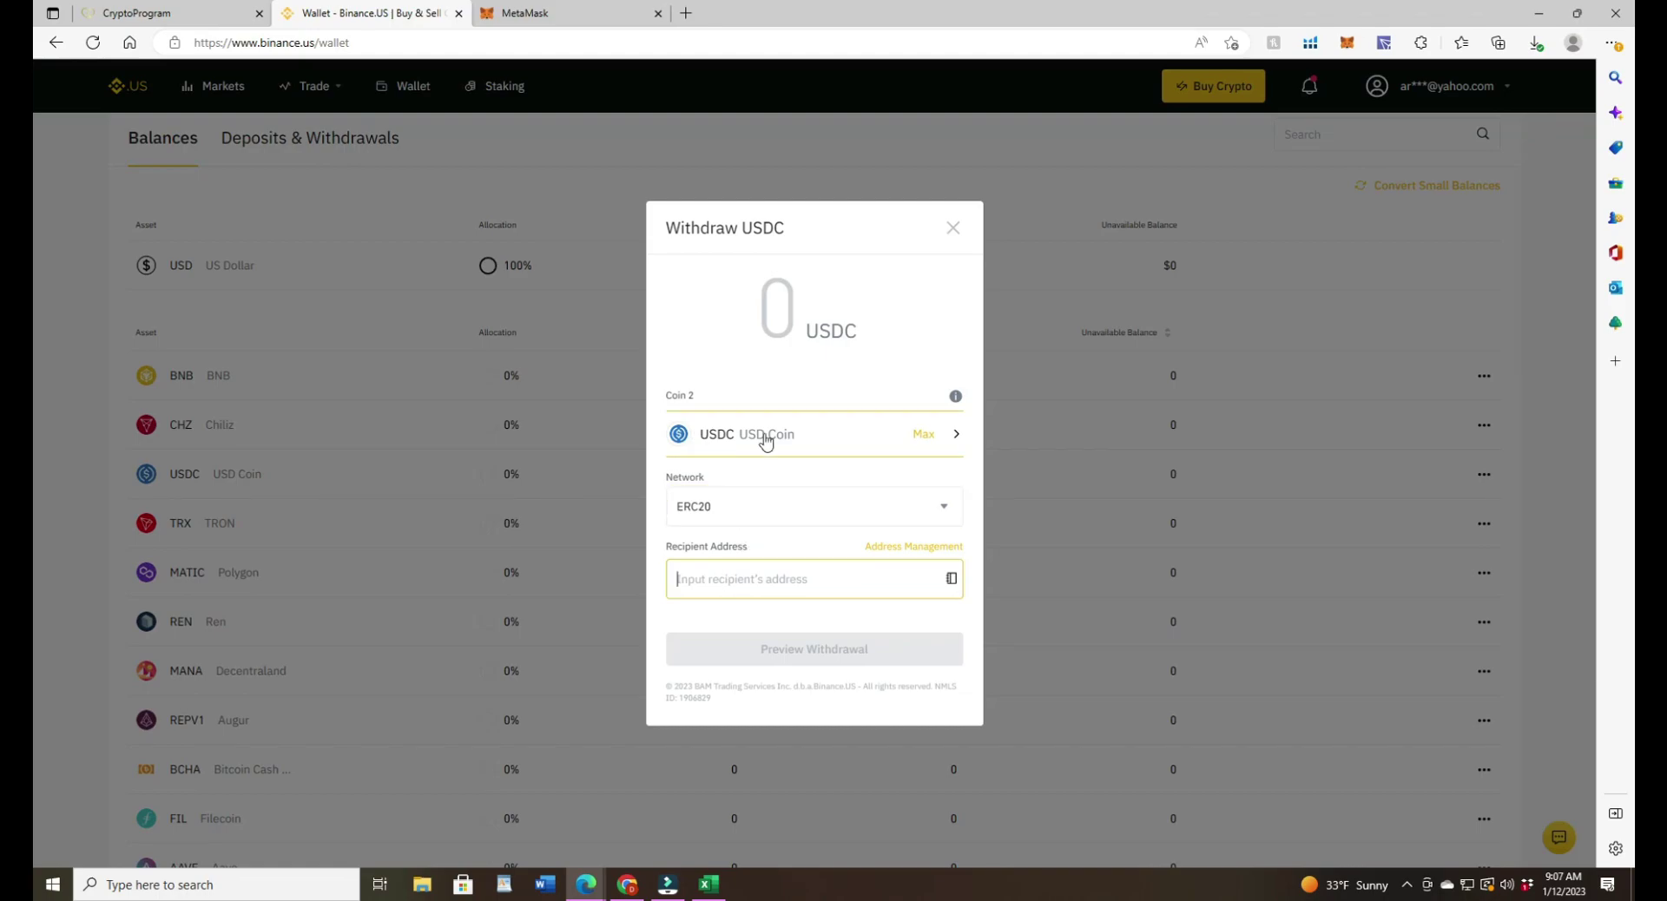
{"action": "left_click", "coordinate": [569, 16]}
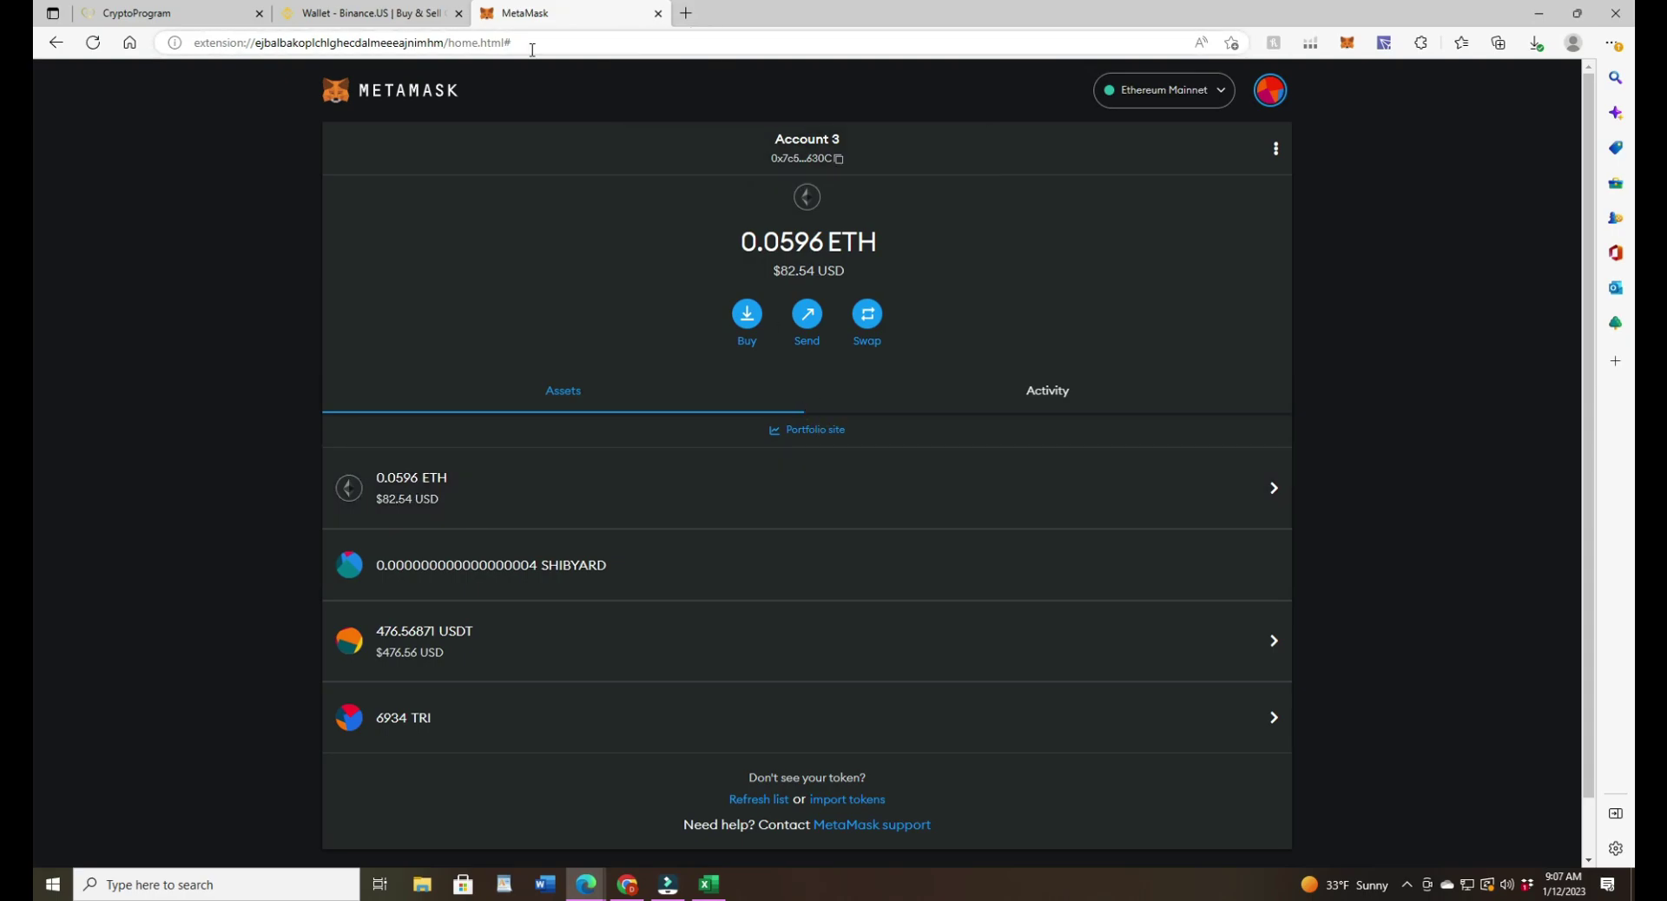
Go to CryptoProgram's Tutorials page, then return to Packages and scroll to Purchase Now
{"action": "left_click", "coordinate": [182, 14]}
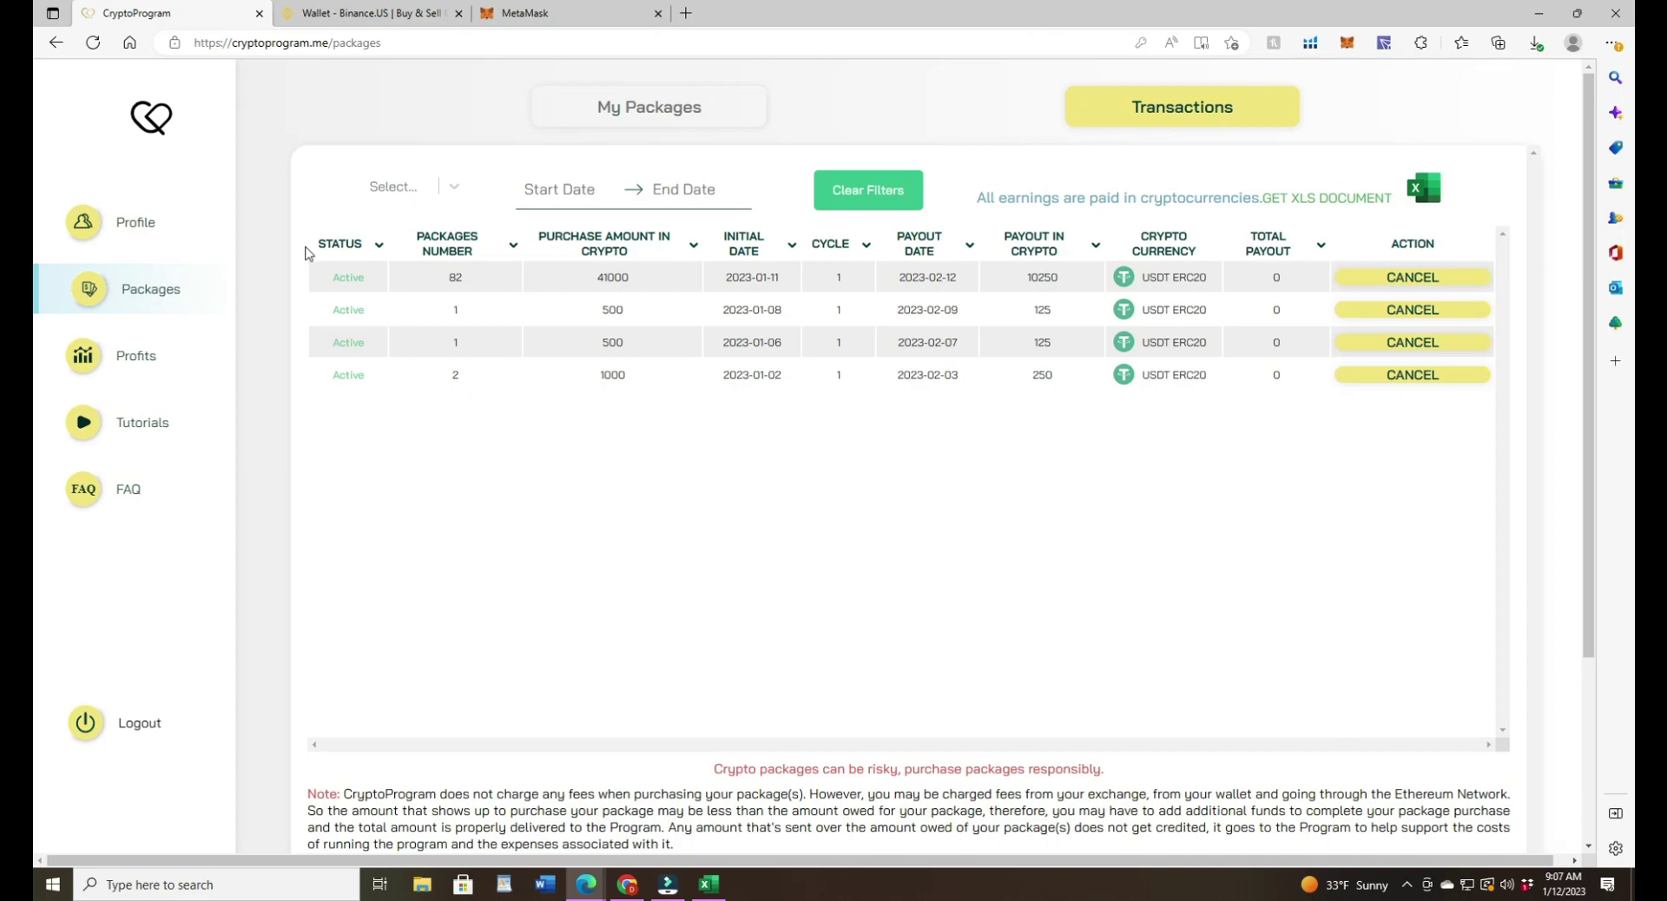
{"action": "left_click", "coordinate": [137, 422]}
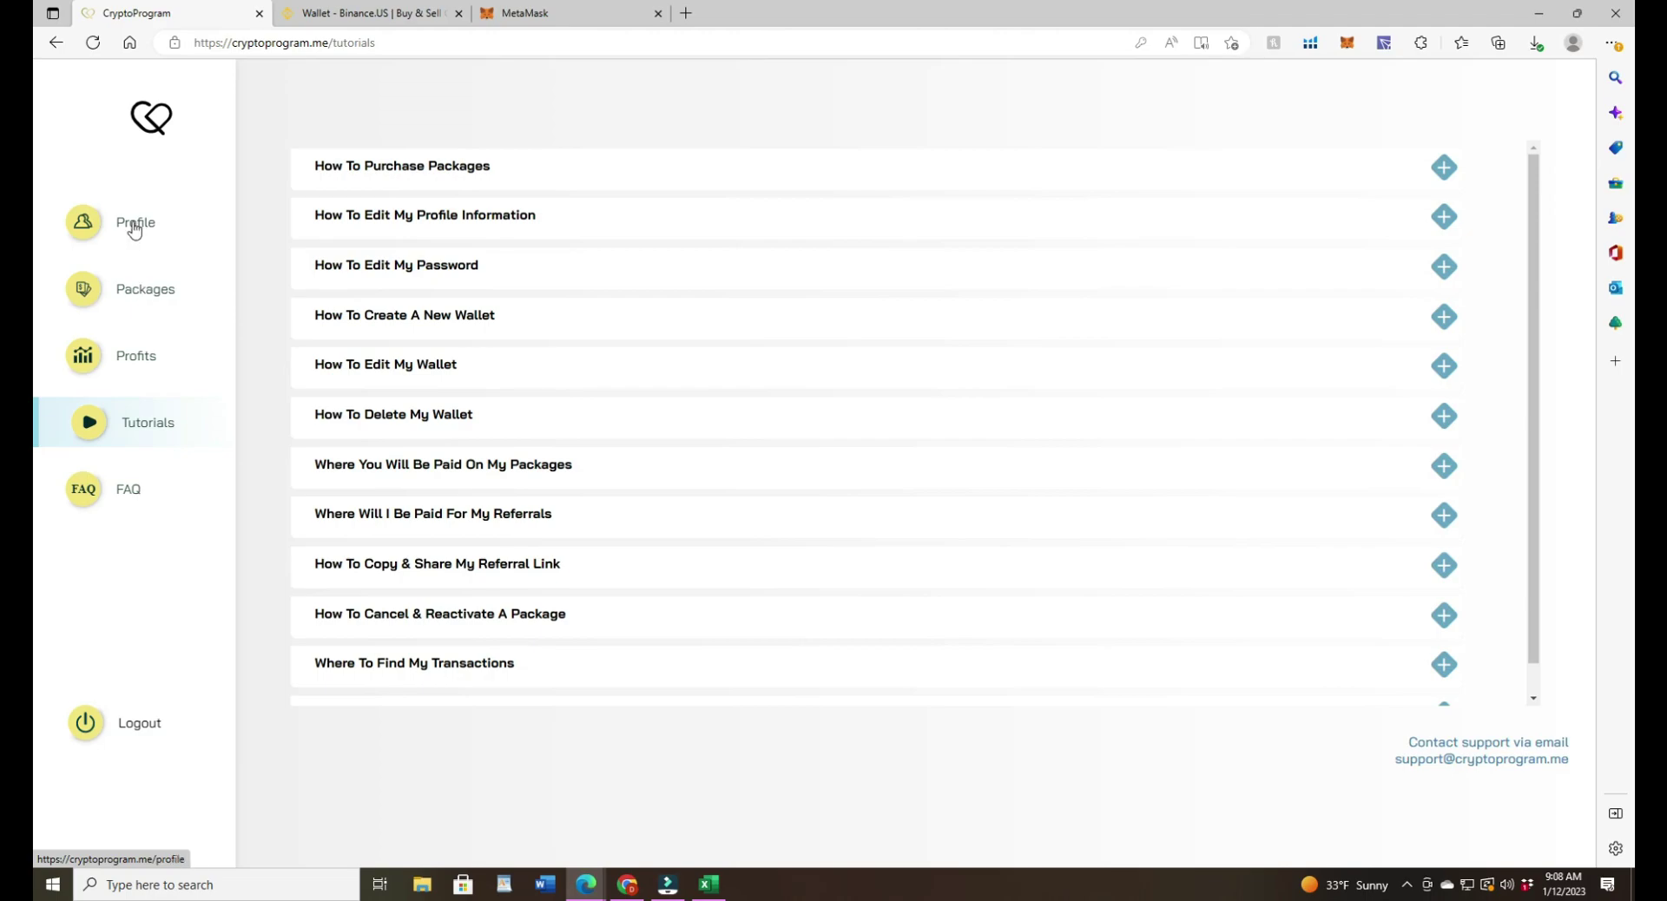
{"action": "left_click", "coordinate": [138, 302]}
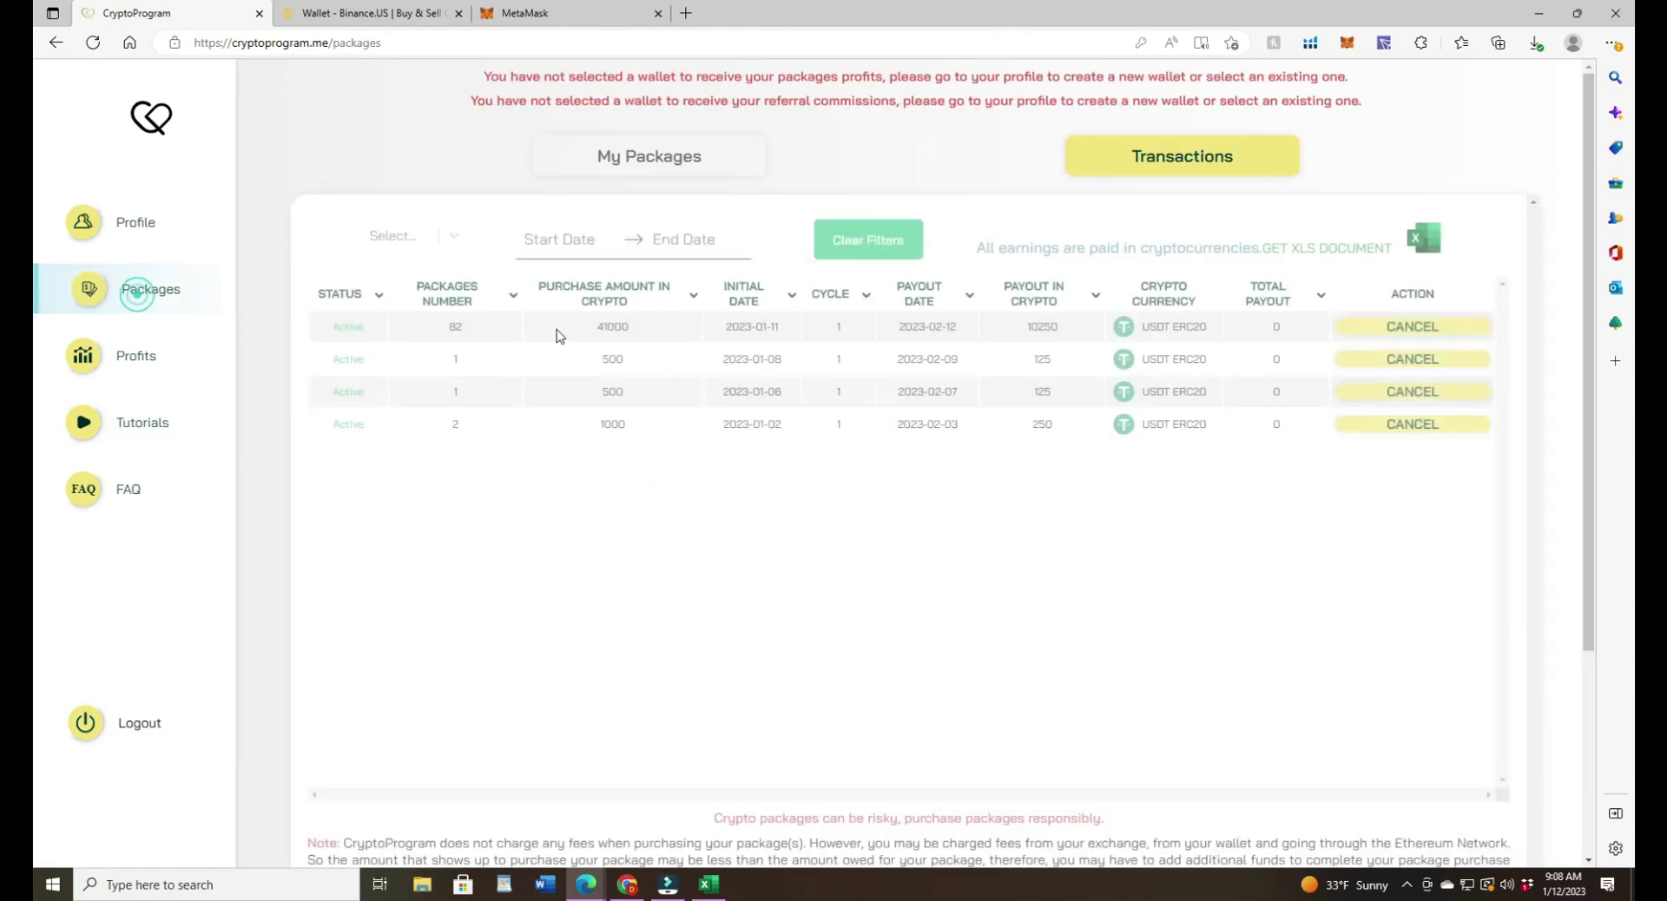
{"action": "scroll", "coordinate": [909, 468], "scroll_direction": "down", "scroll_amount": 3}
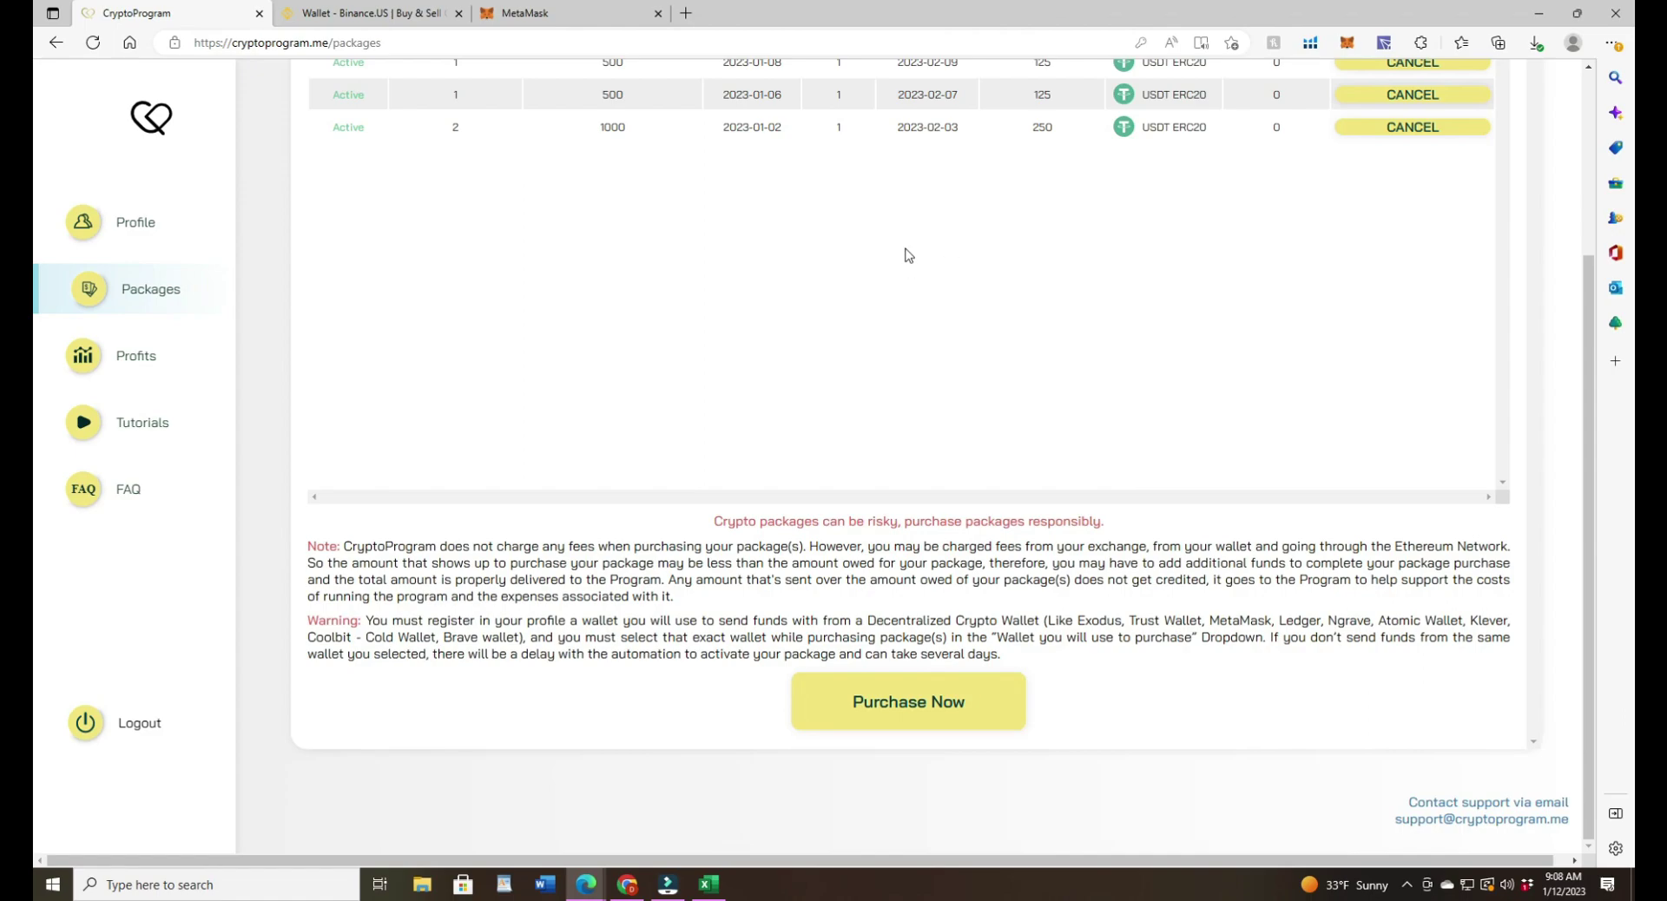
{"action": "scroll", "coordinate": [858, 299], "scroll_direction": "up", "scroll_amount": 3}
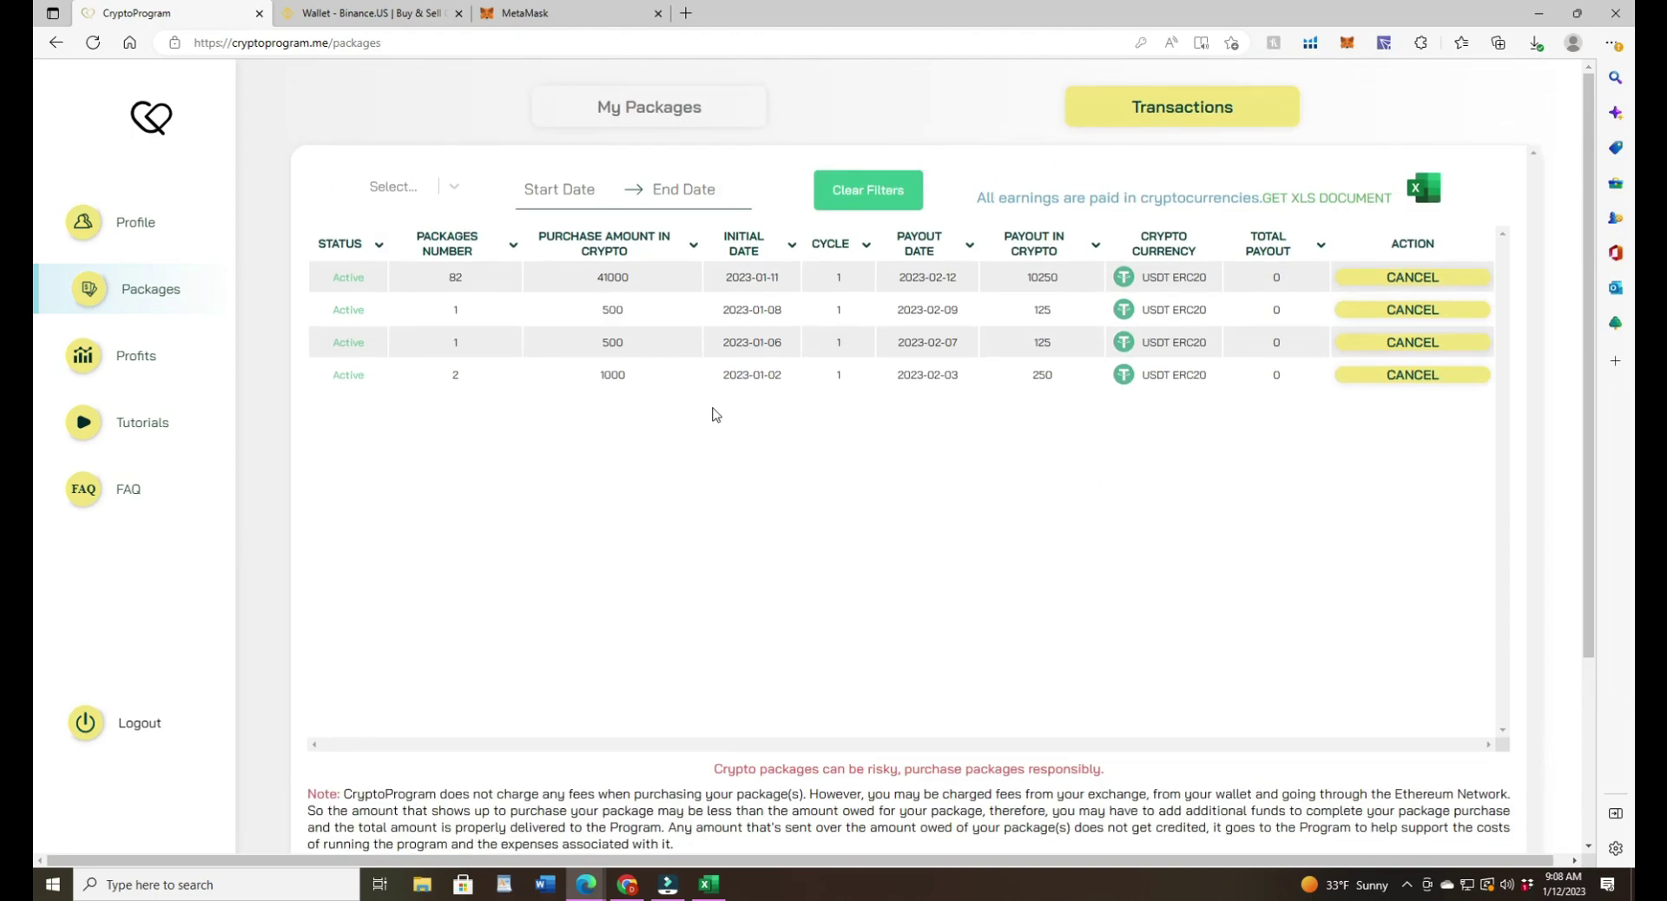
{"action": "scroll", "coordinate": [779, 627], "scroll_direction": "down", "scroll_amount": 3}
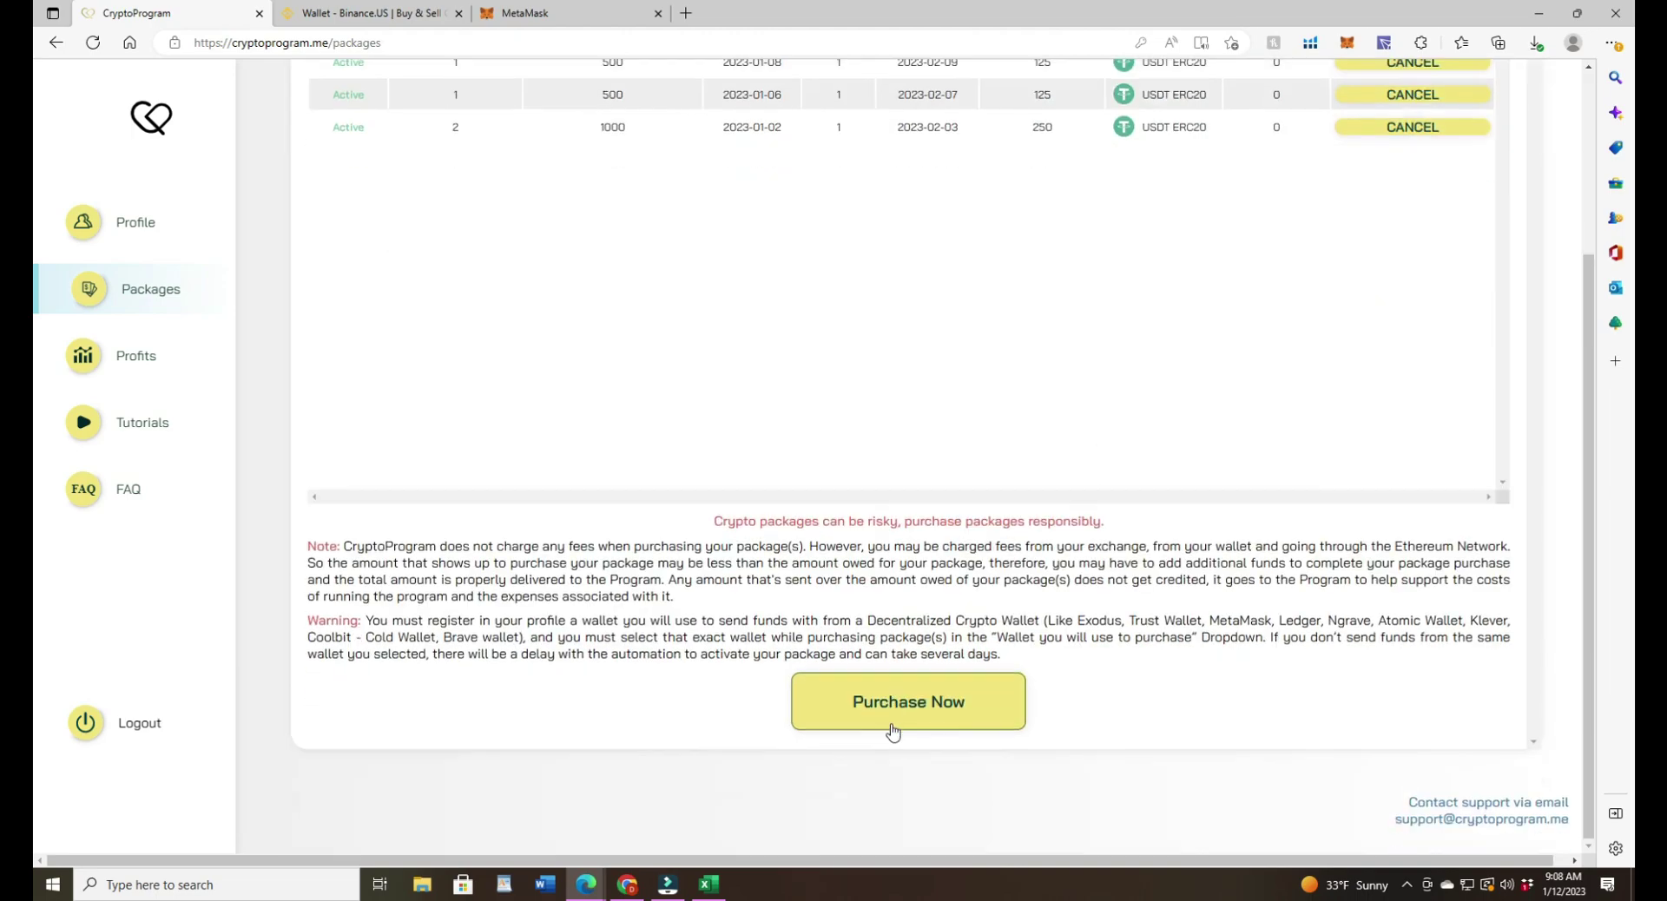
Open Buy New Packages, check the currency and empty wallet lists, and leave quantity at 1
{"action": "left_click", "coordinate": [912, 710]}
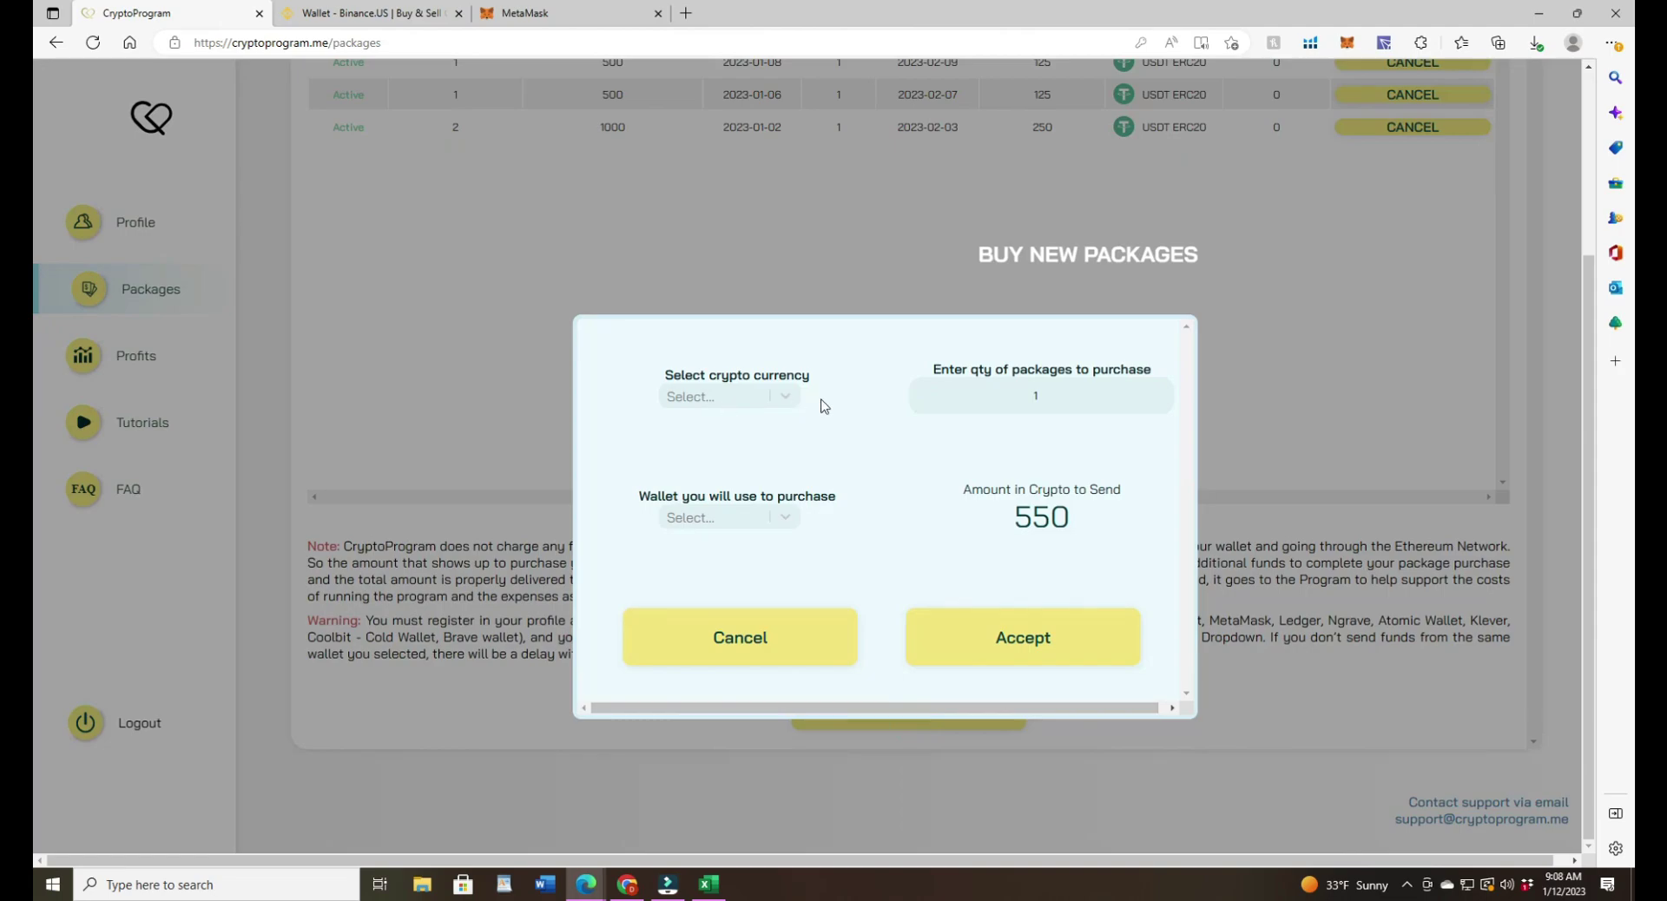
{"action": "left_click", "coordinate": [786, 396]}
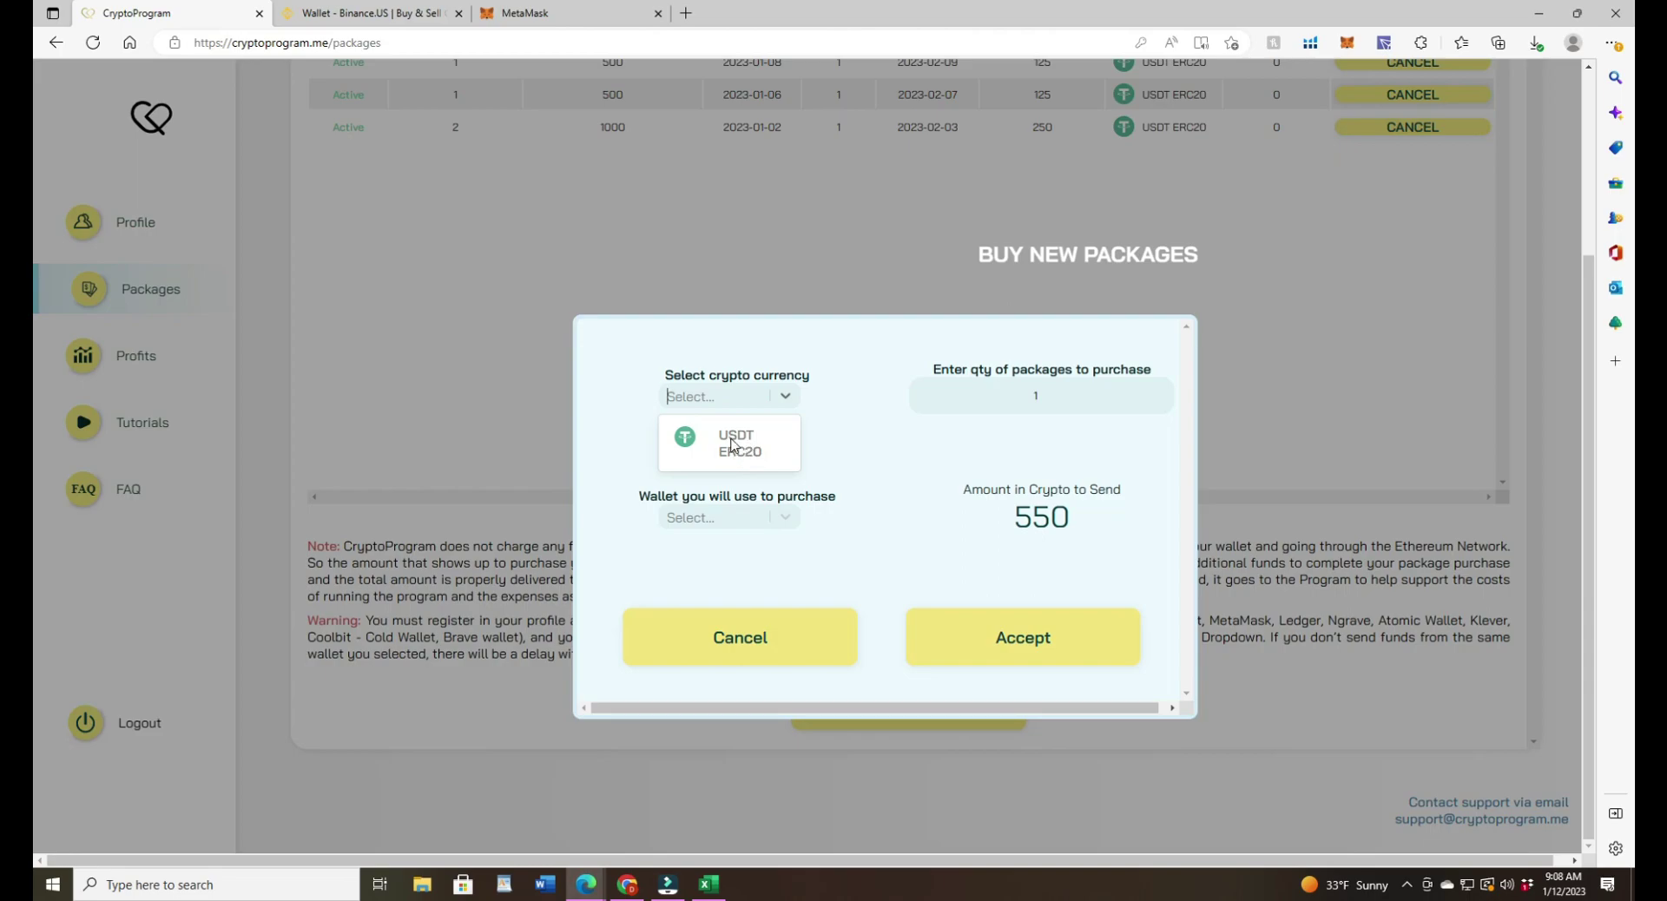
{"action": "left_click", "coordinate": [778, 521]}
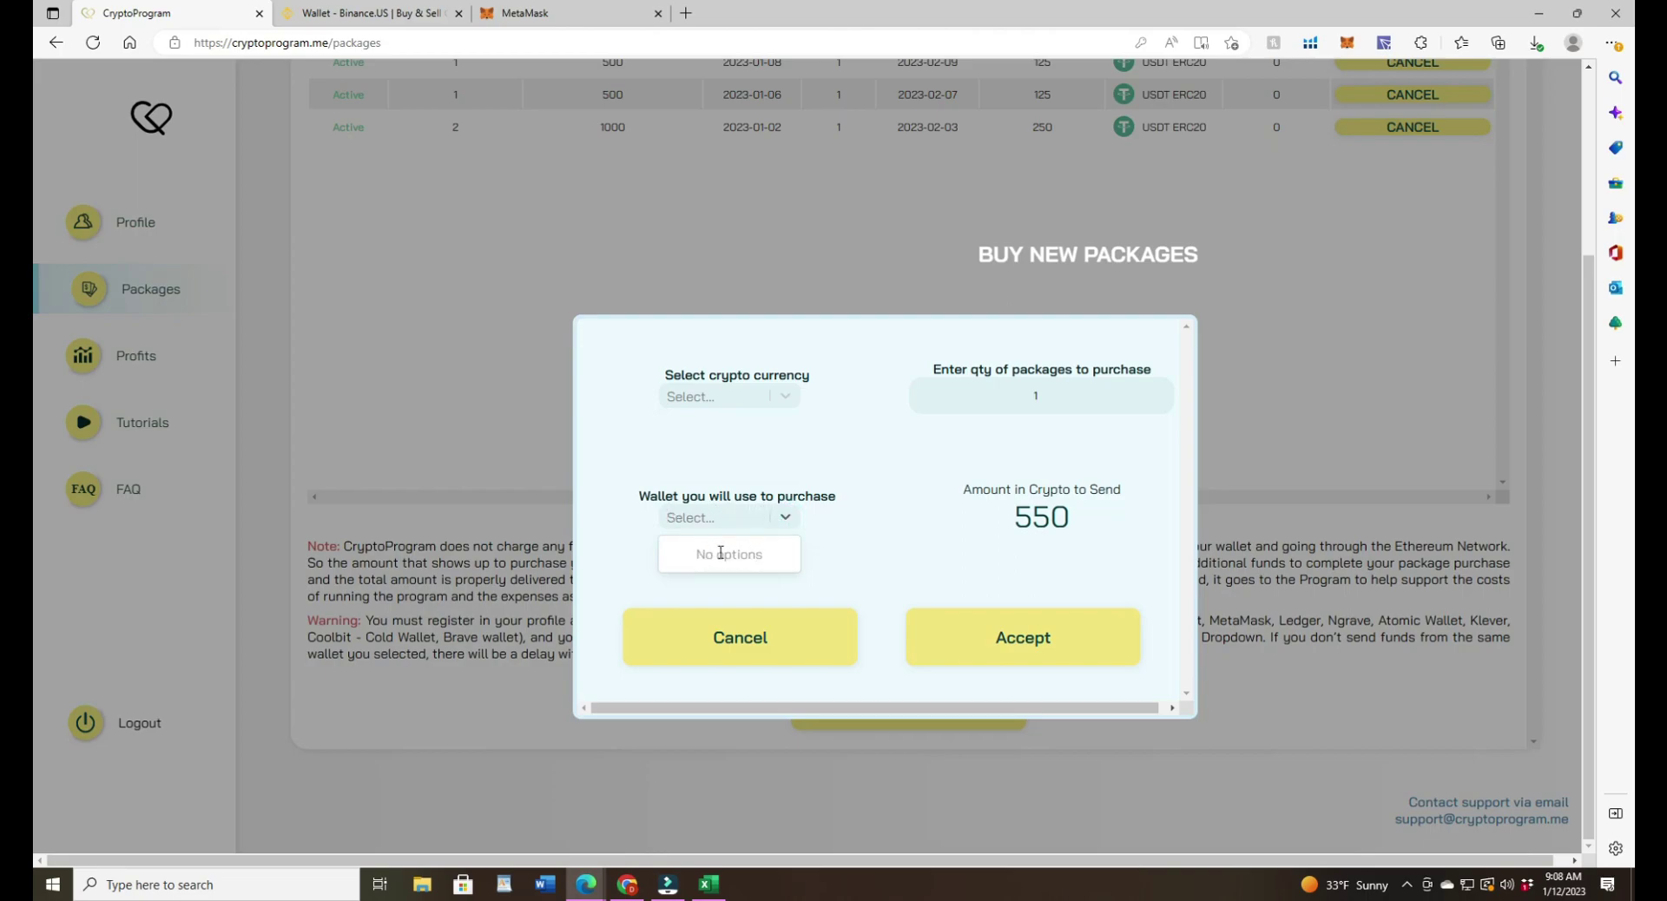
{"action": "left_click", "coordinate": [887, 449]}
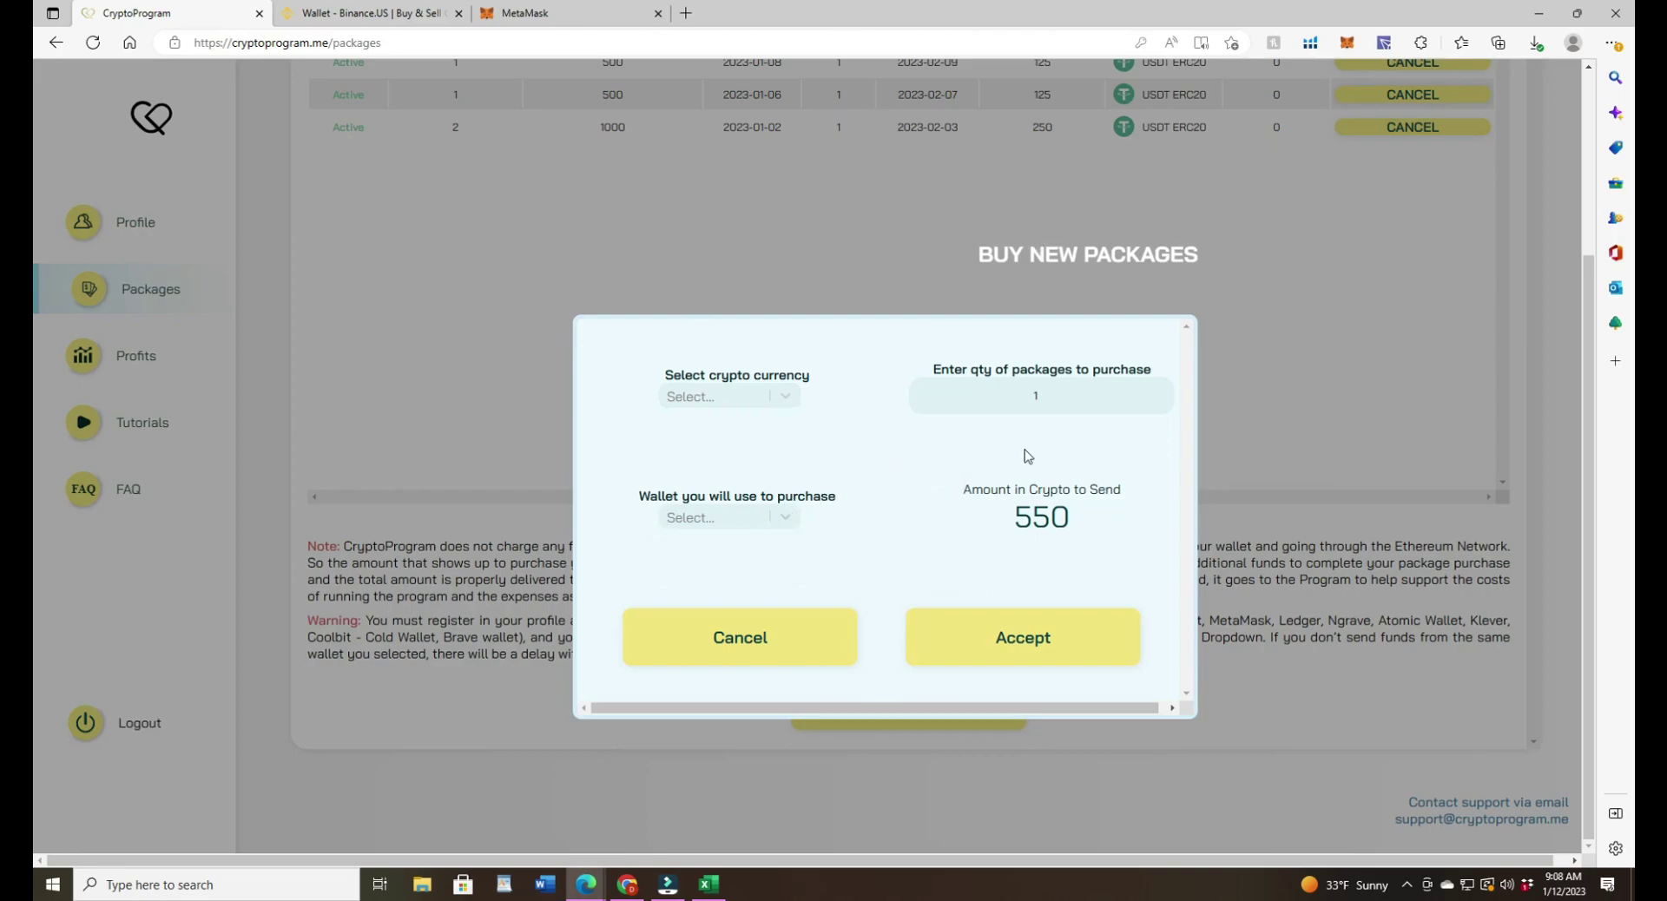
{"action": "left_click", "coordinate": [1040, 397]}
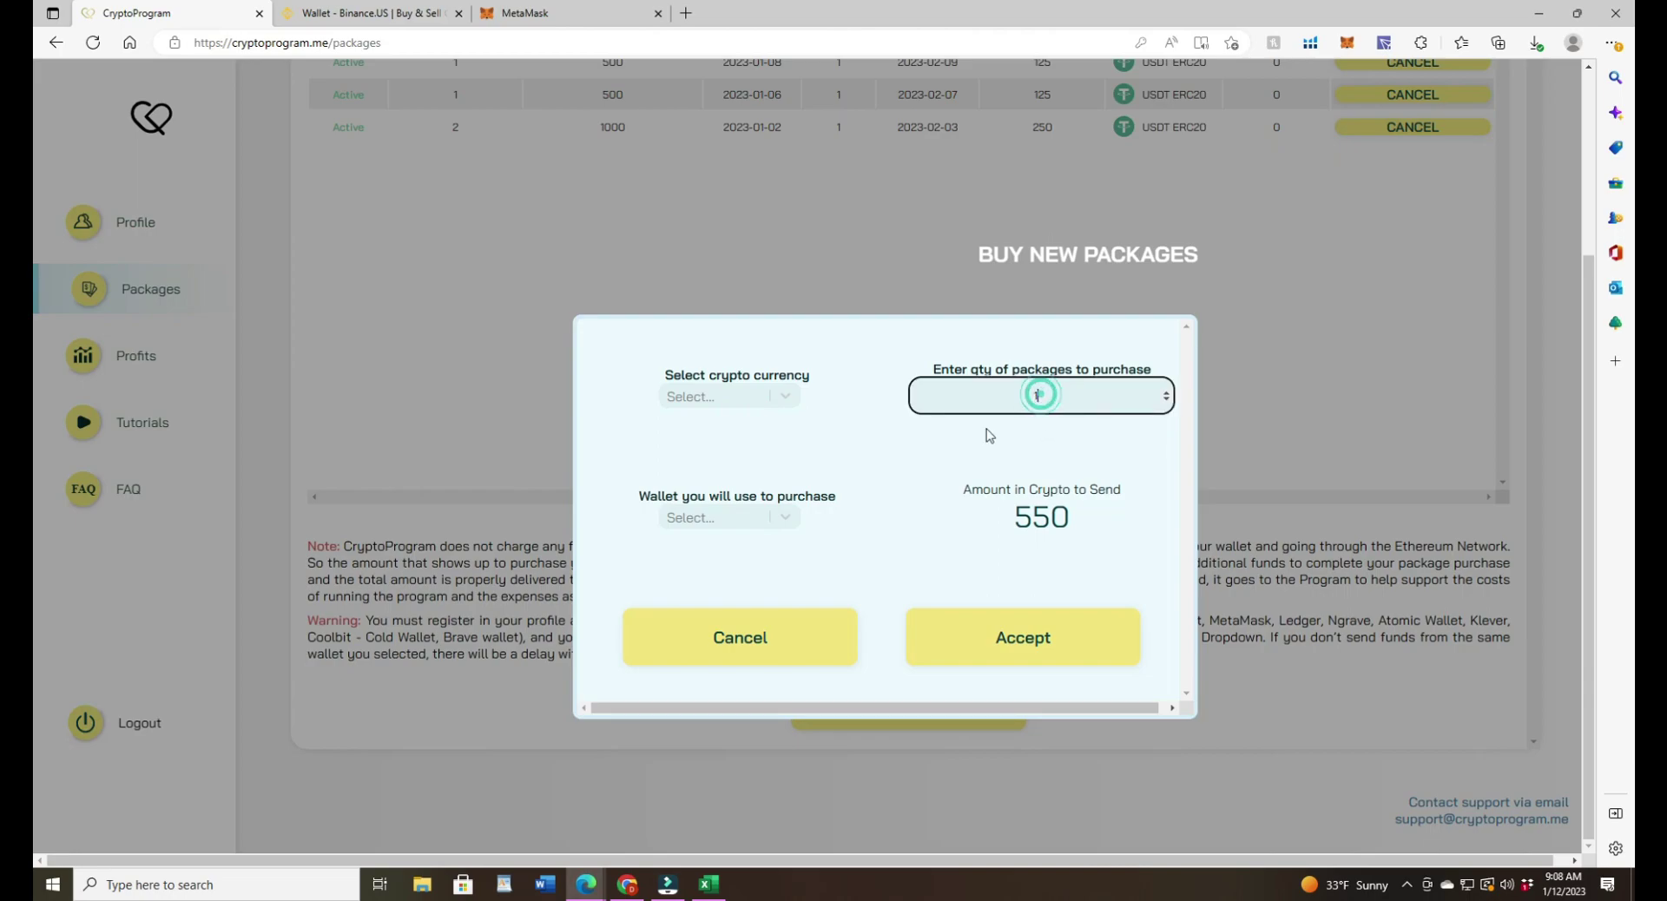
{"action": "double_click", "coordinate": [1034, 396]}
{"action": "left_click", "coordinate": [1040, 398]}
{"action": "left_click", "coordinate": [555, 12]}
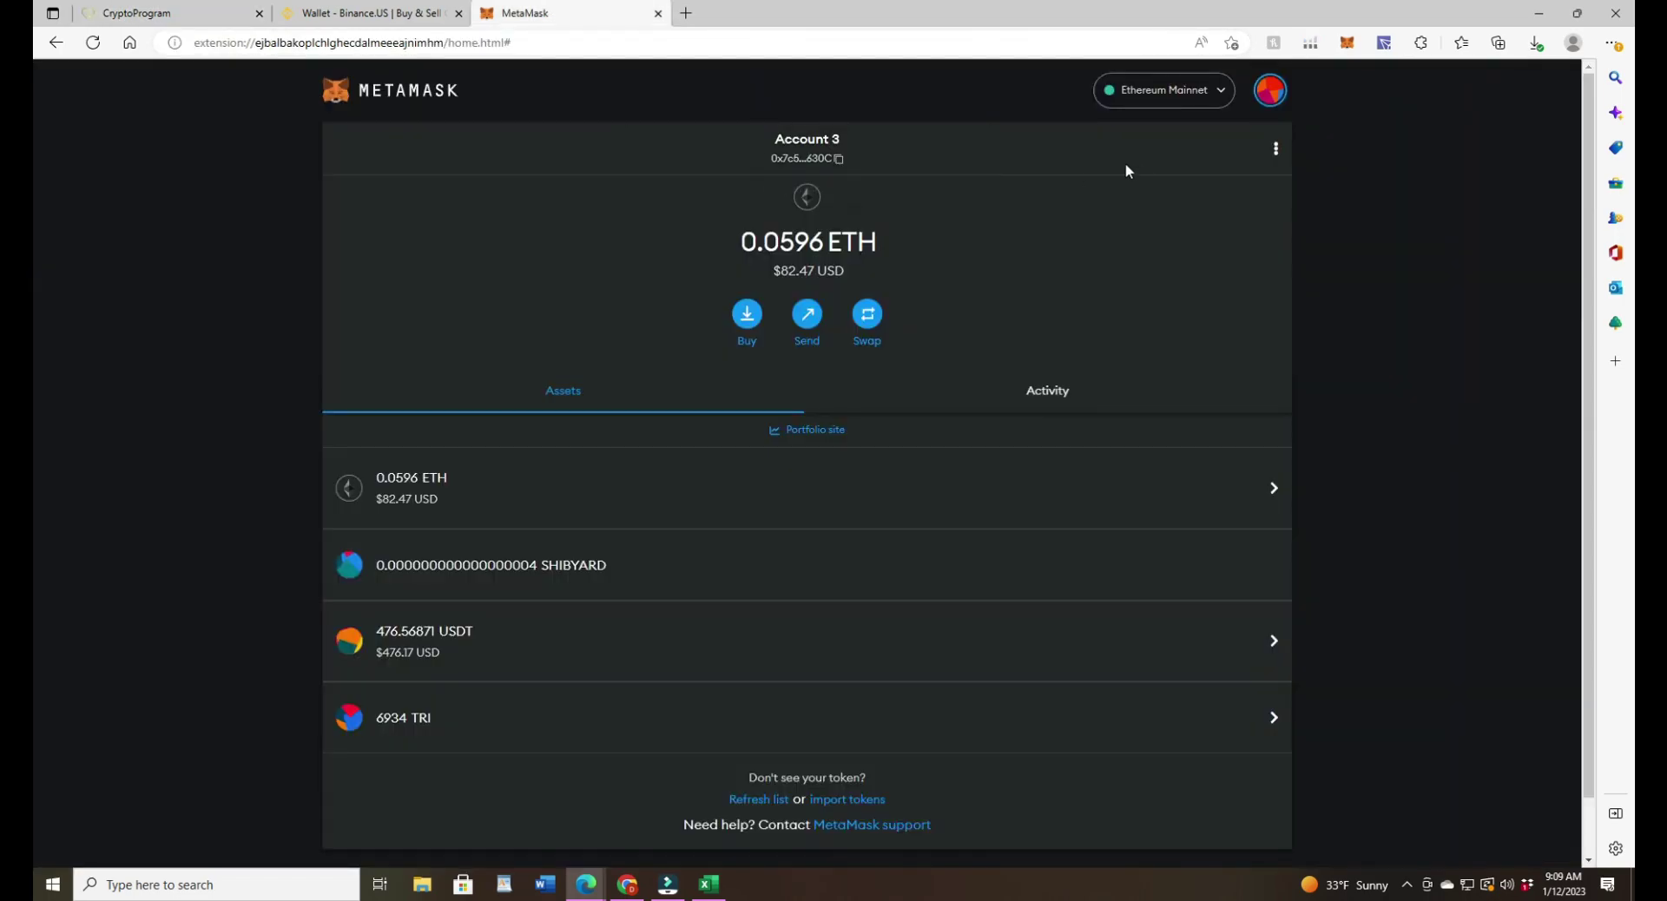
{"action": "left_click", "coordinate": [806, 317]}
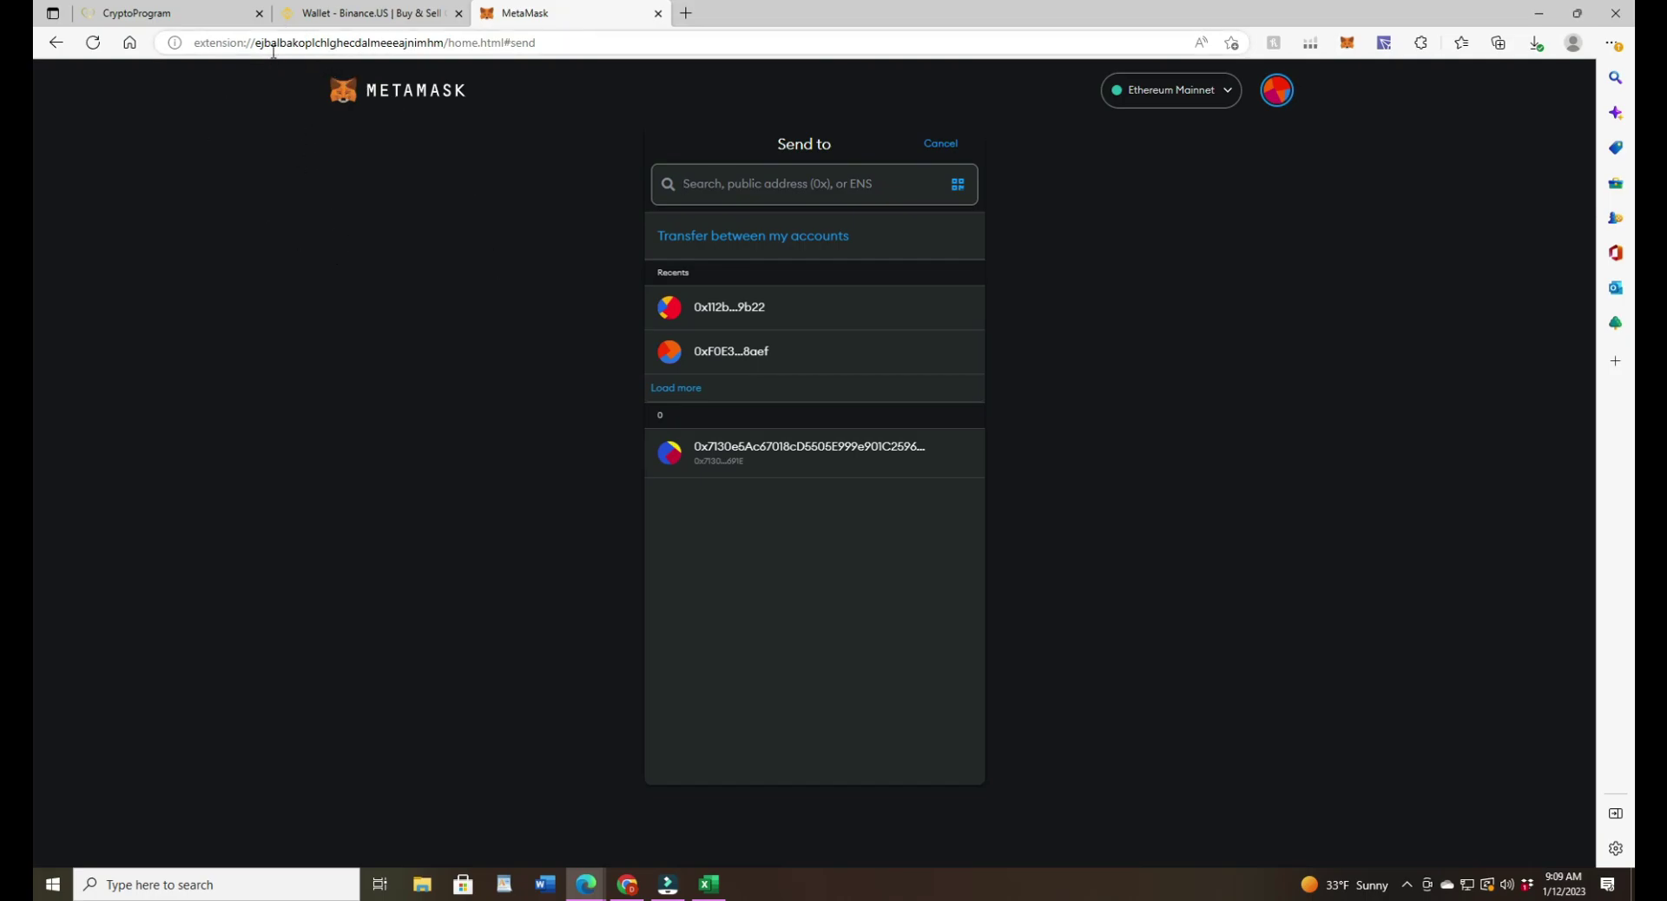
{"action": "left_click", "coordinate": [202, 13]}
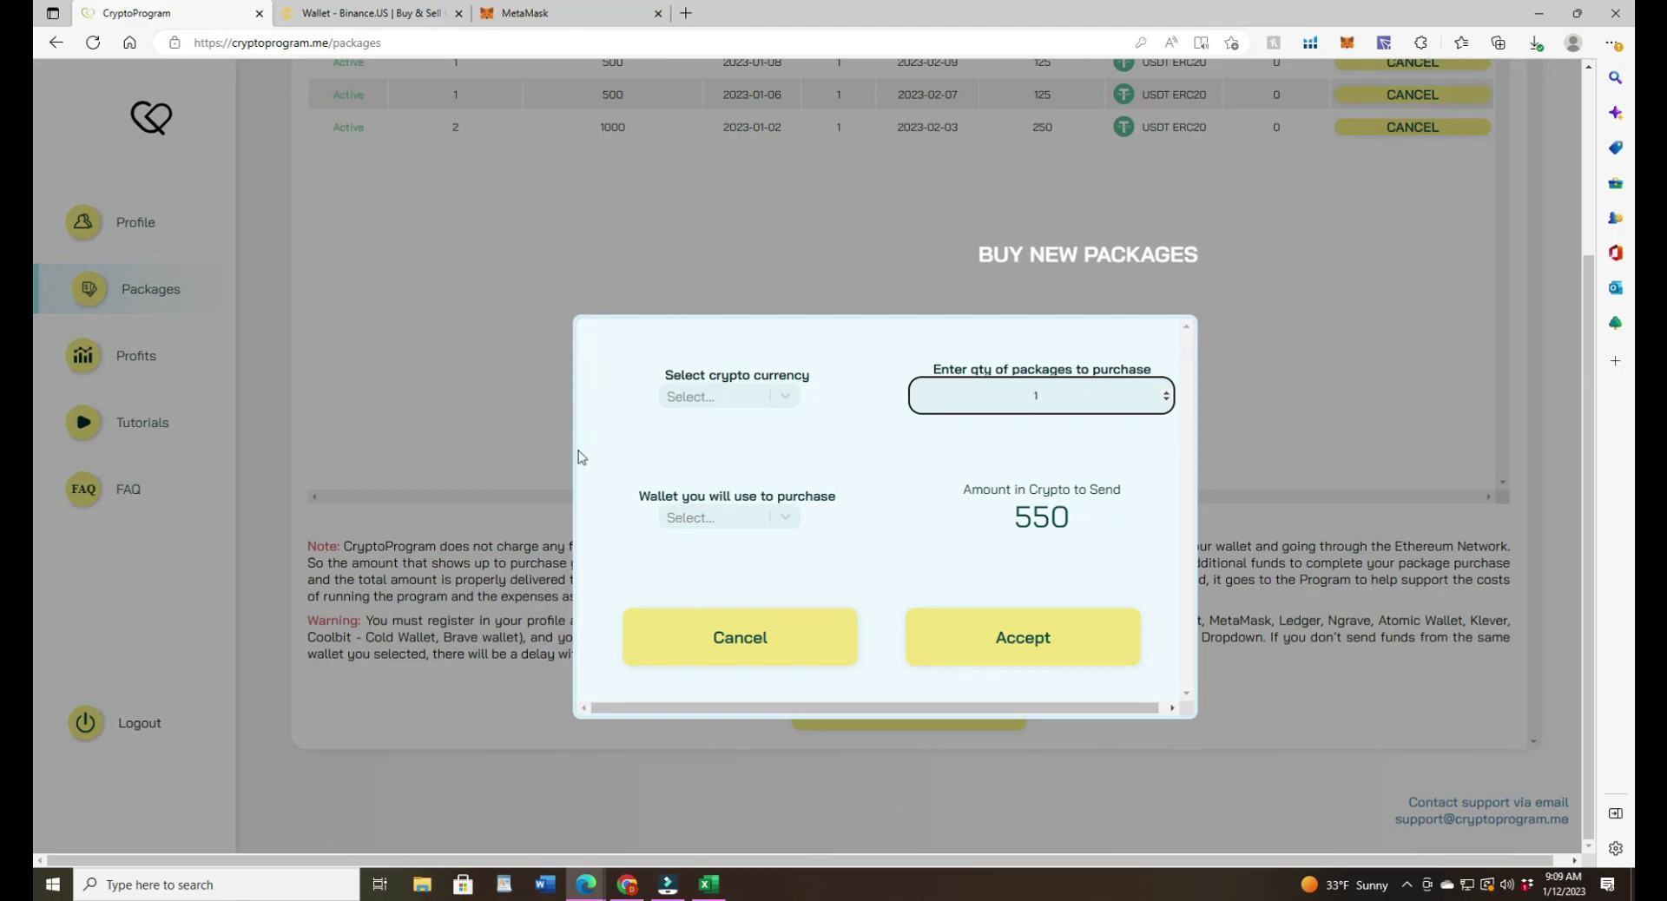
Cancel the Buy New Packages dialog to return to the Packages transaction list
{"action": "left_click", "coordinate": [722, 638]}
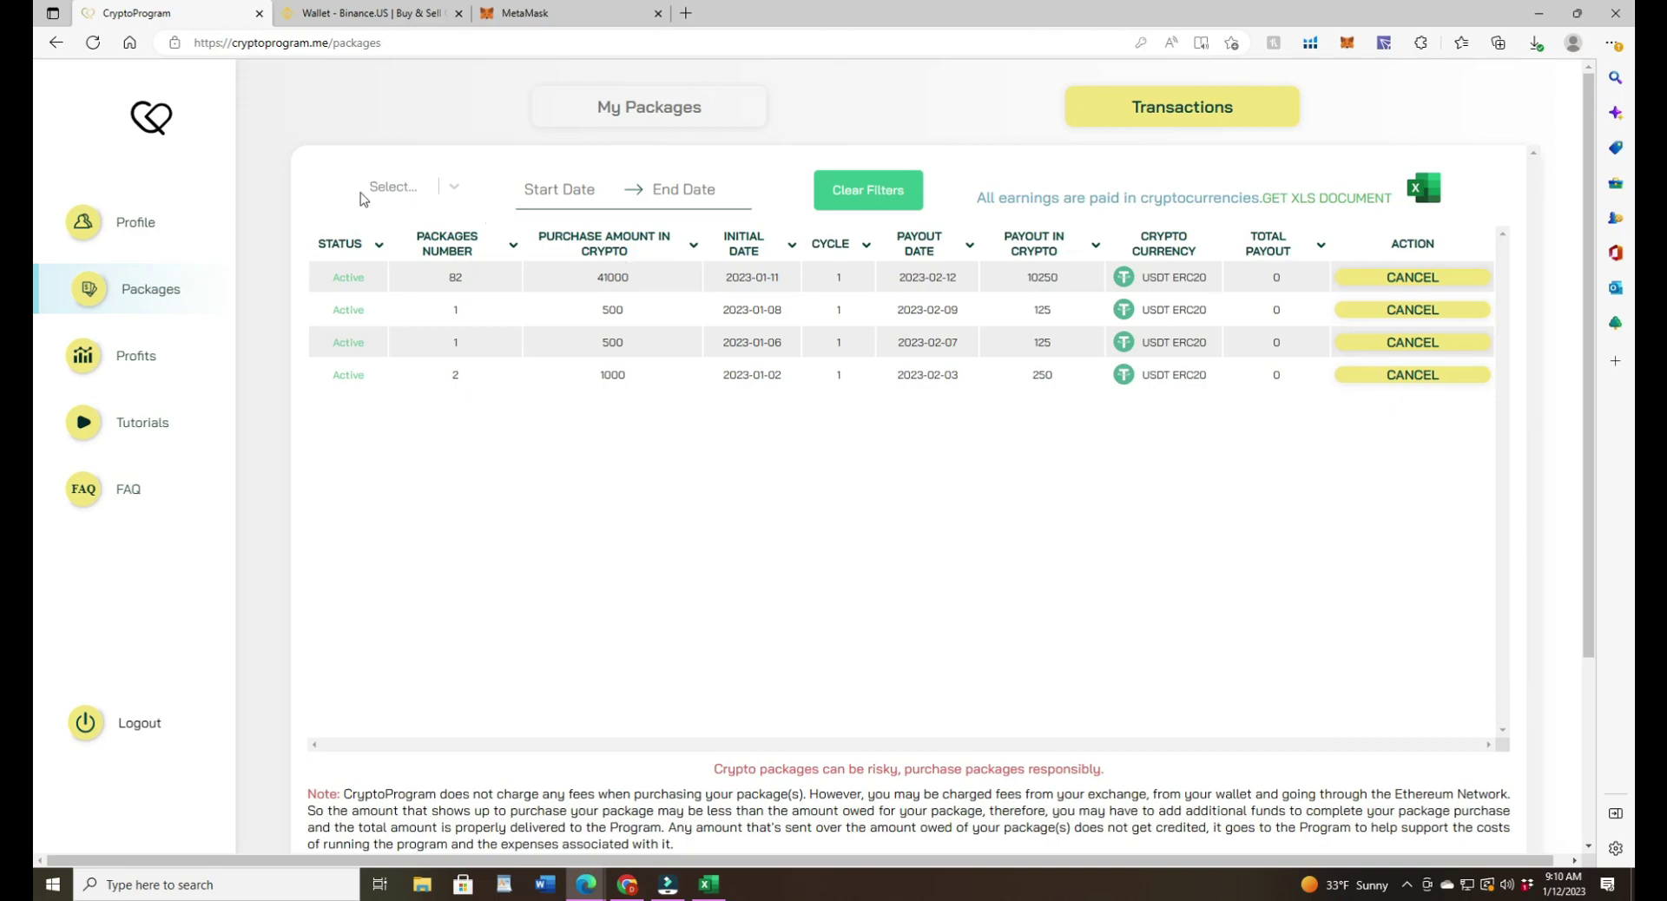
Review the Profits page: 43000 purchased, 0 USDT package profit, 1350 USDT referral profits
{"action": "left_click", "coordinate": [141, 359]}
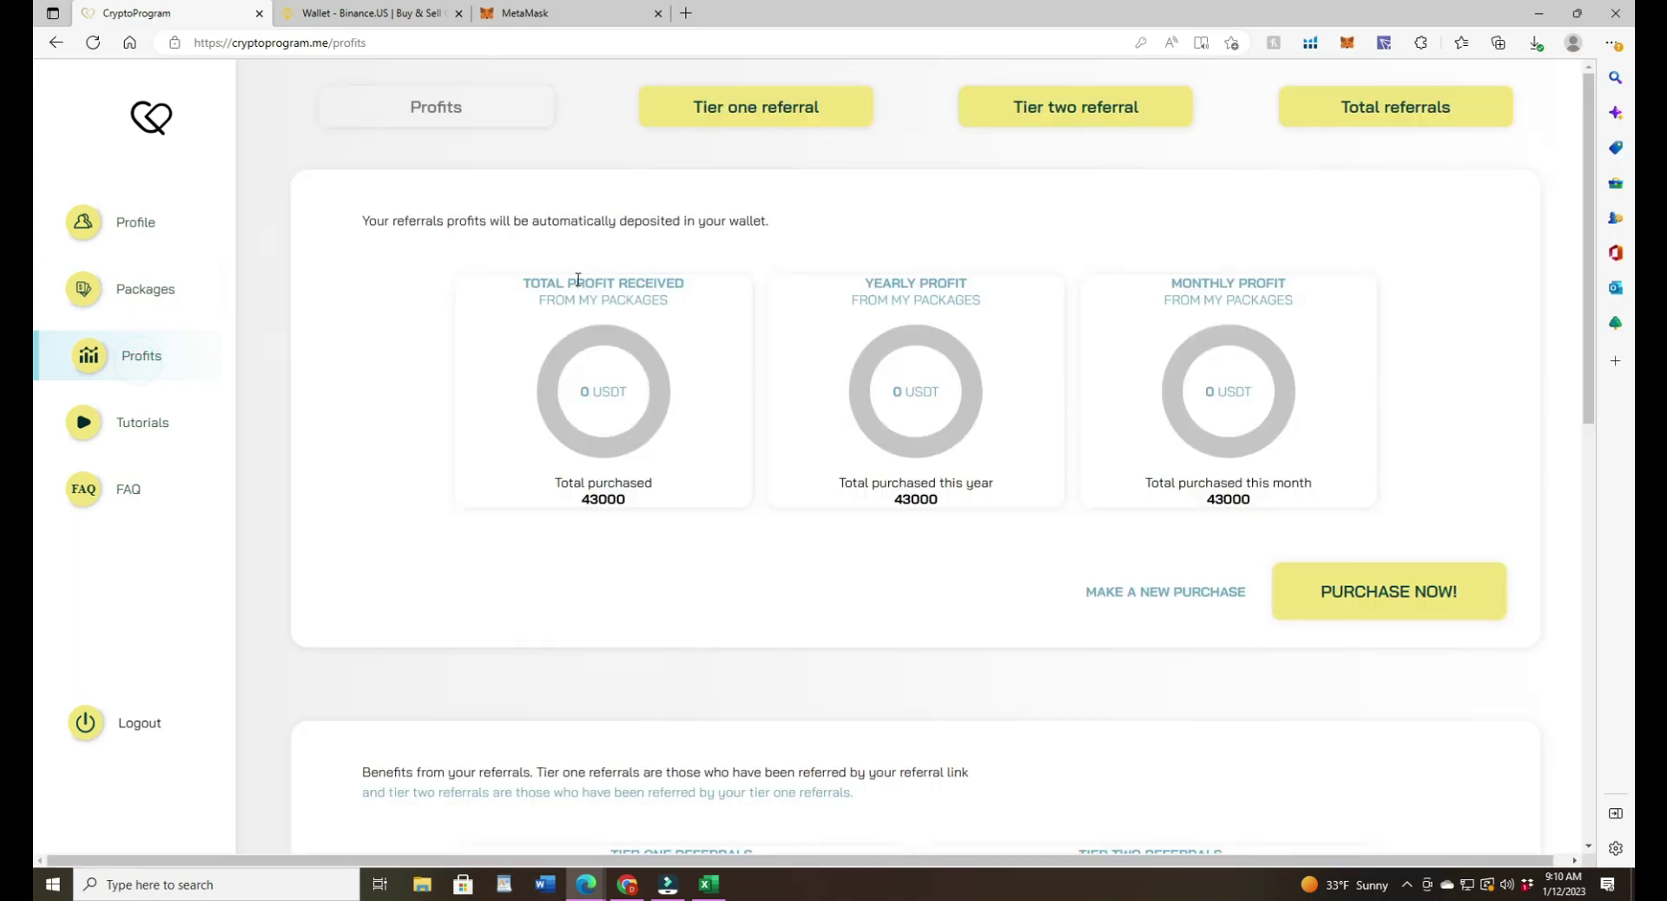
{"action": "scroll", "coordinate": [734, 279], "scroll_direction": "down", "scroll_amount": 3}
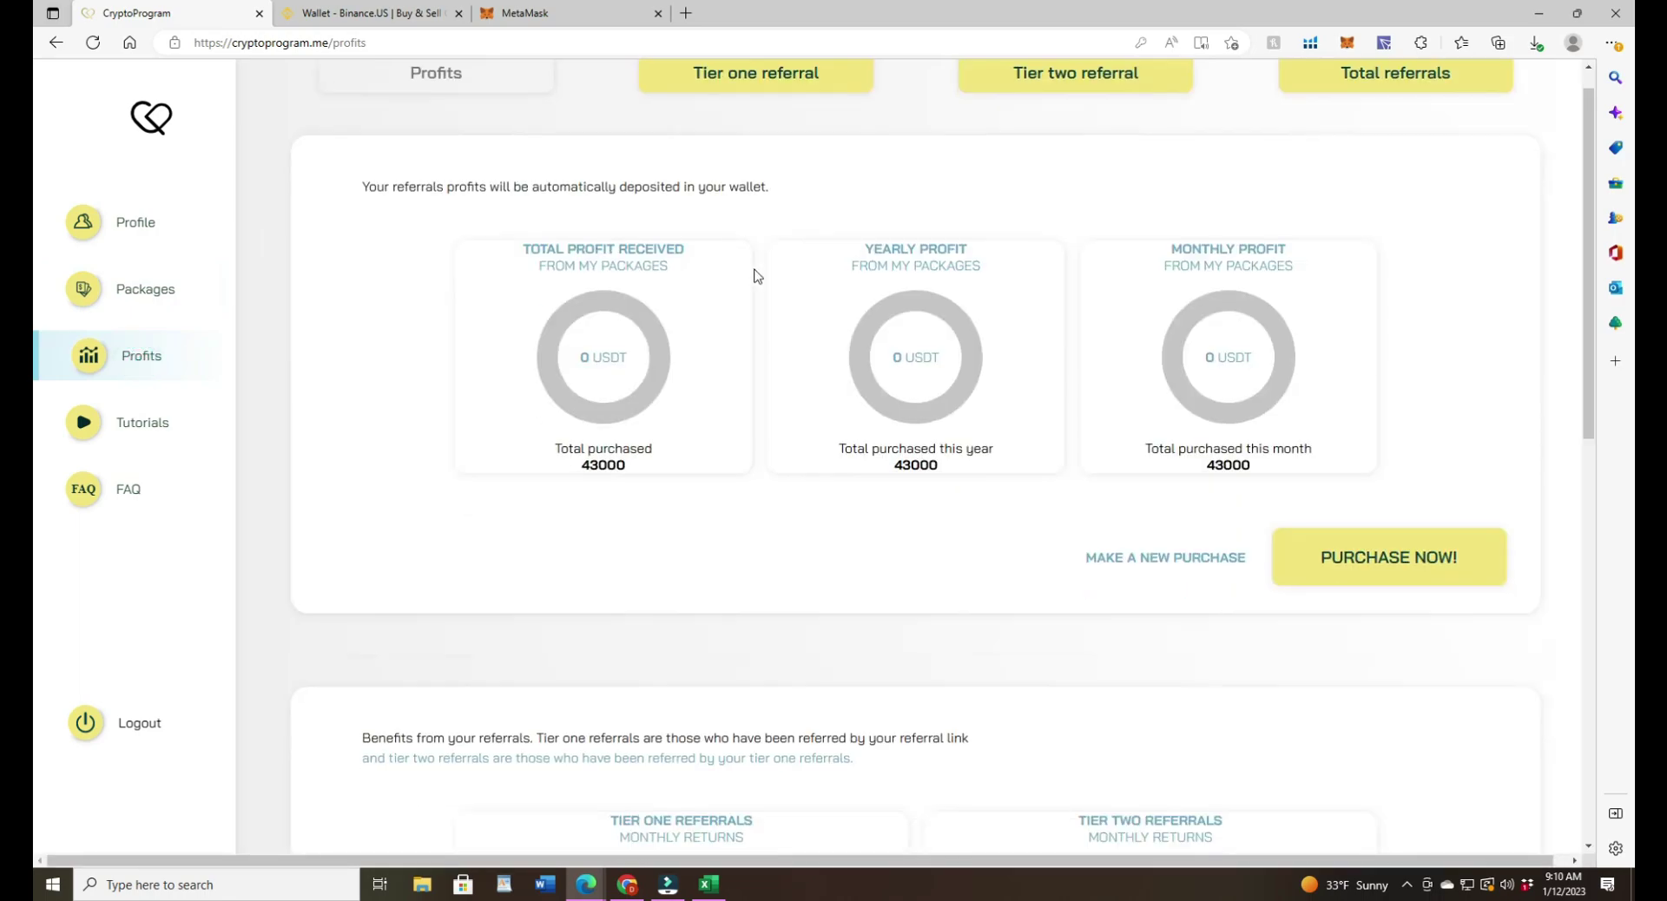
{"action": "scroll", "coordinate": [726, 283], "scroll_direction": "down", "scroll_amount": 4}
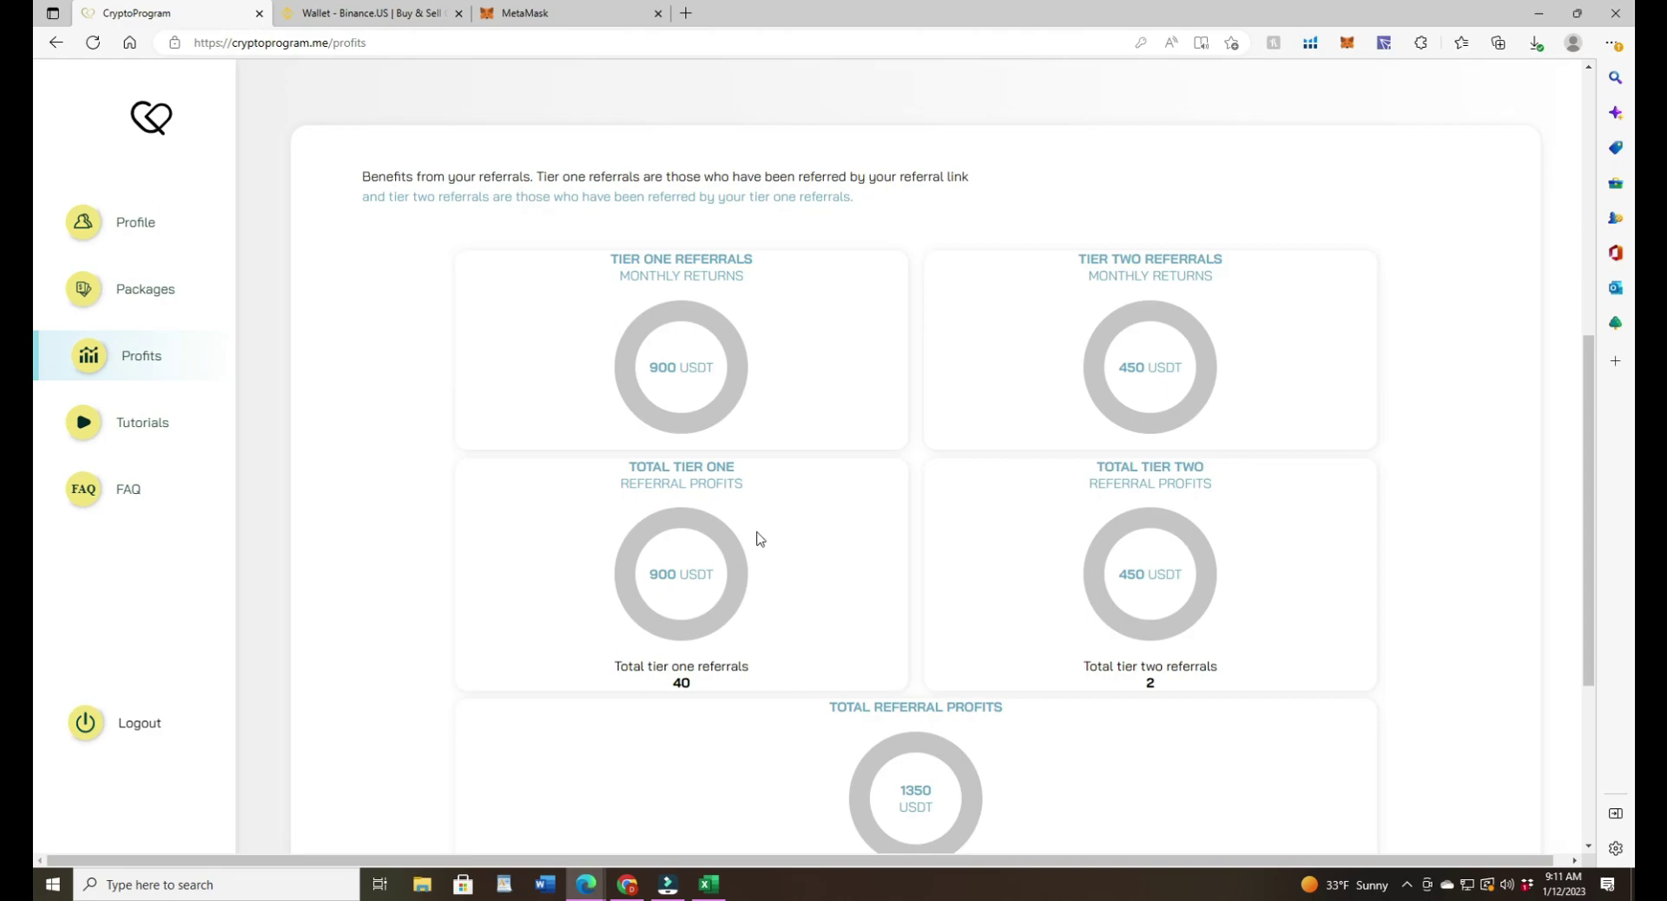
{"action": "scroll", "coordinate": [773, 535], "scroll_direction": "down", "scroll_amount": 3}
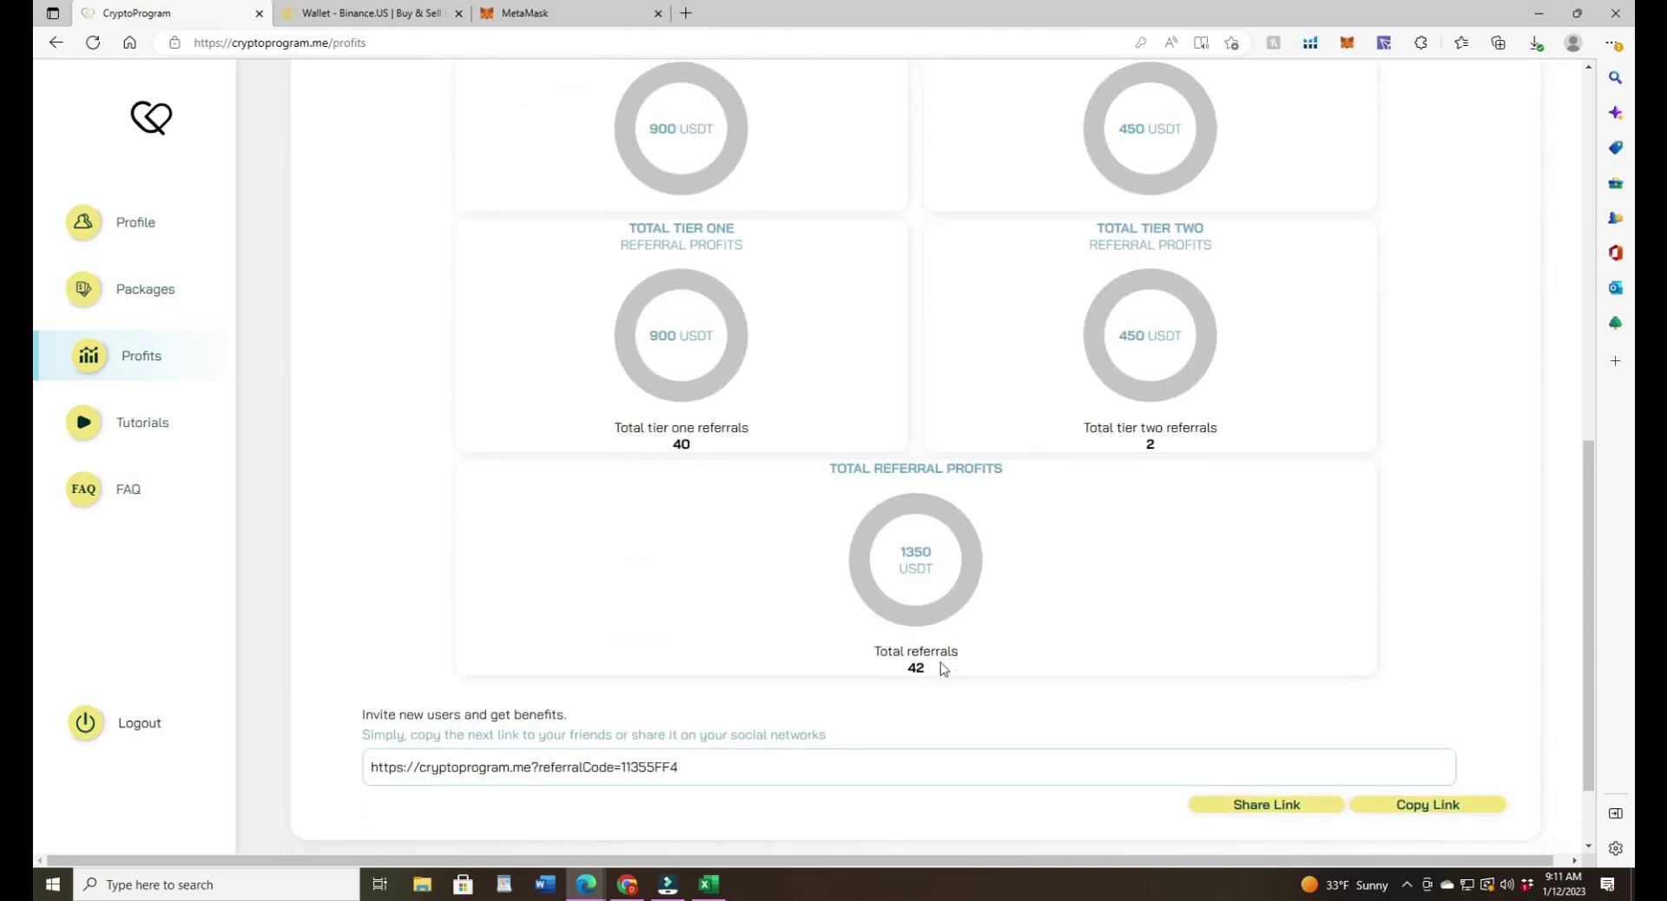
{"action": "scroll", "coordinate": [989, 565], "scroll_direction": "up", "scroll_amount": 3}
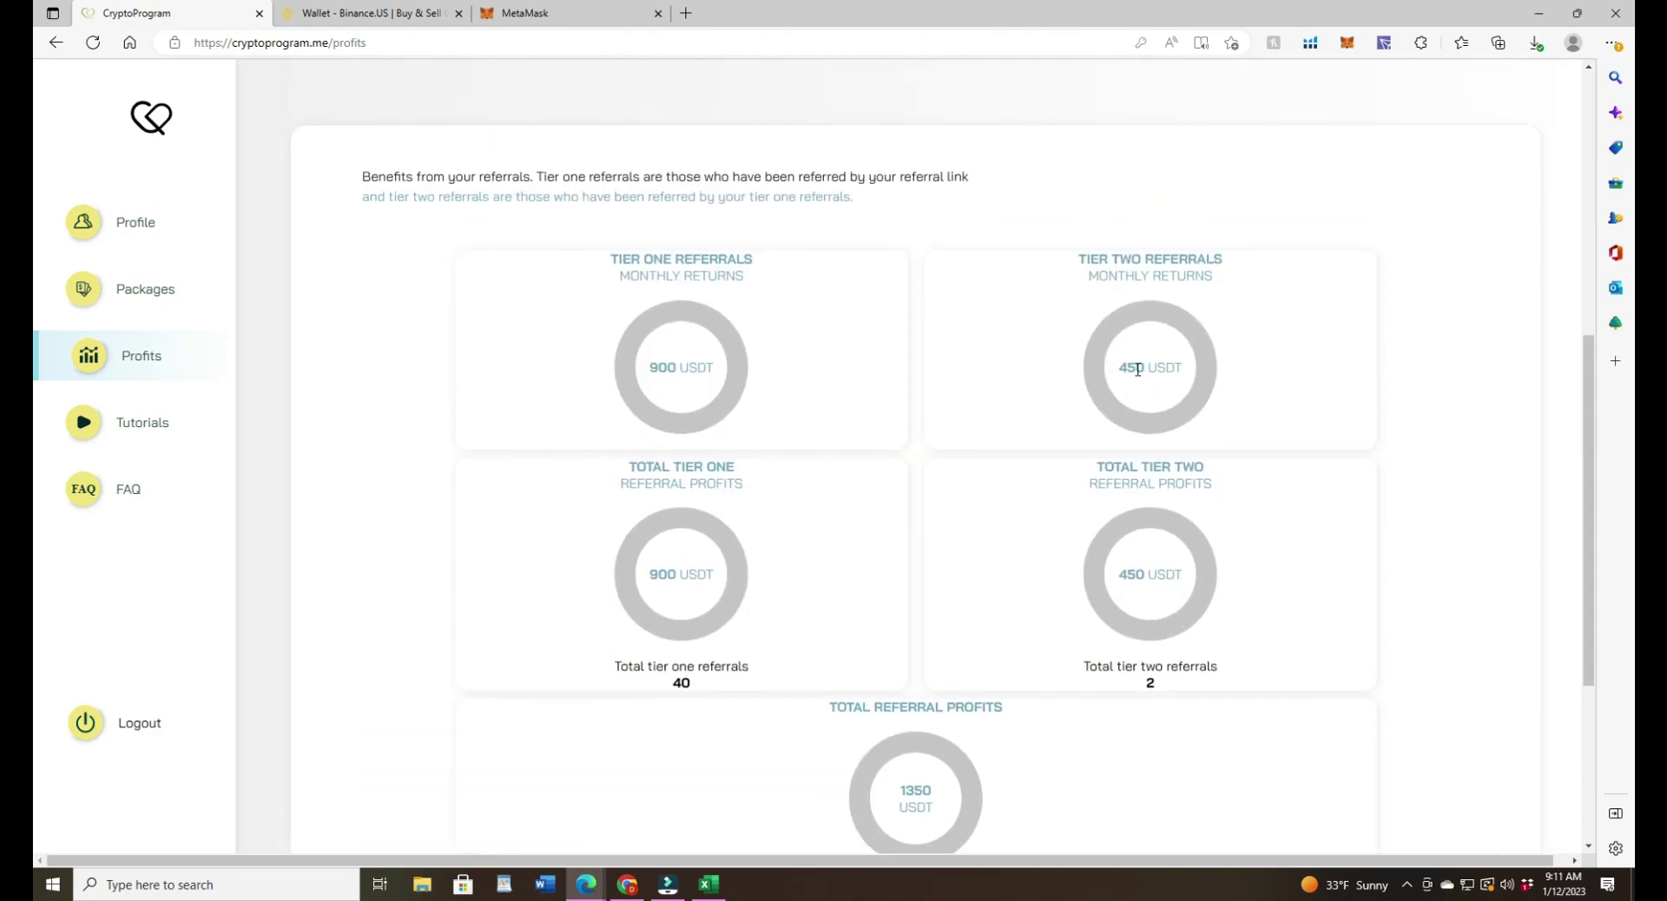
{"action": "scroll", "coordinate": [882, 425], "scroll_direction": "up", "scroll_amount": 2}
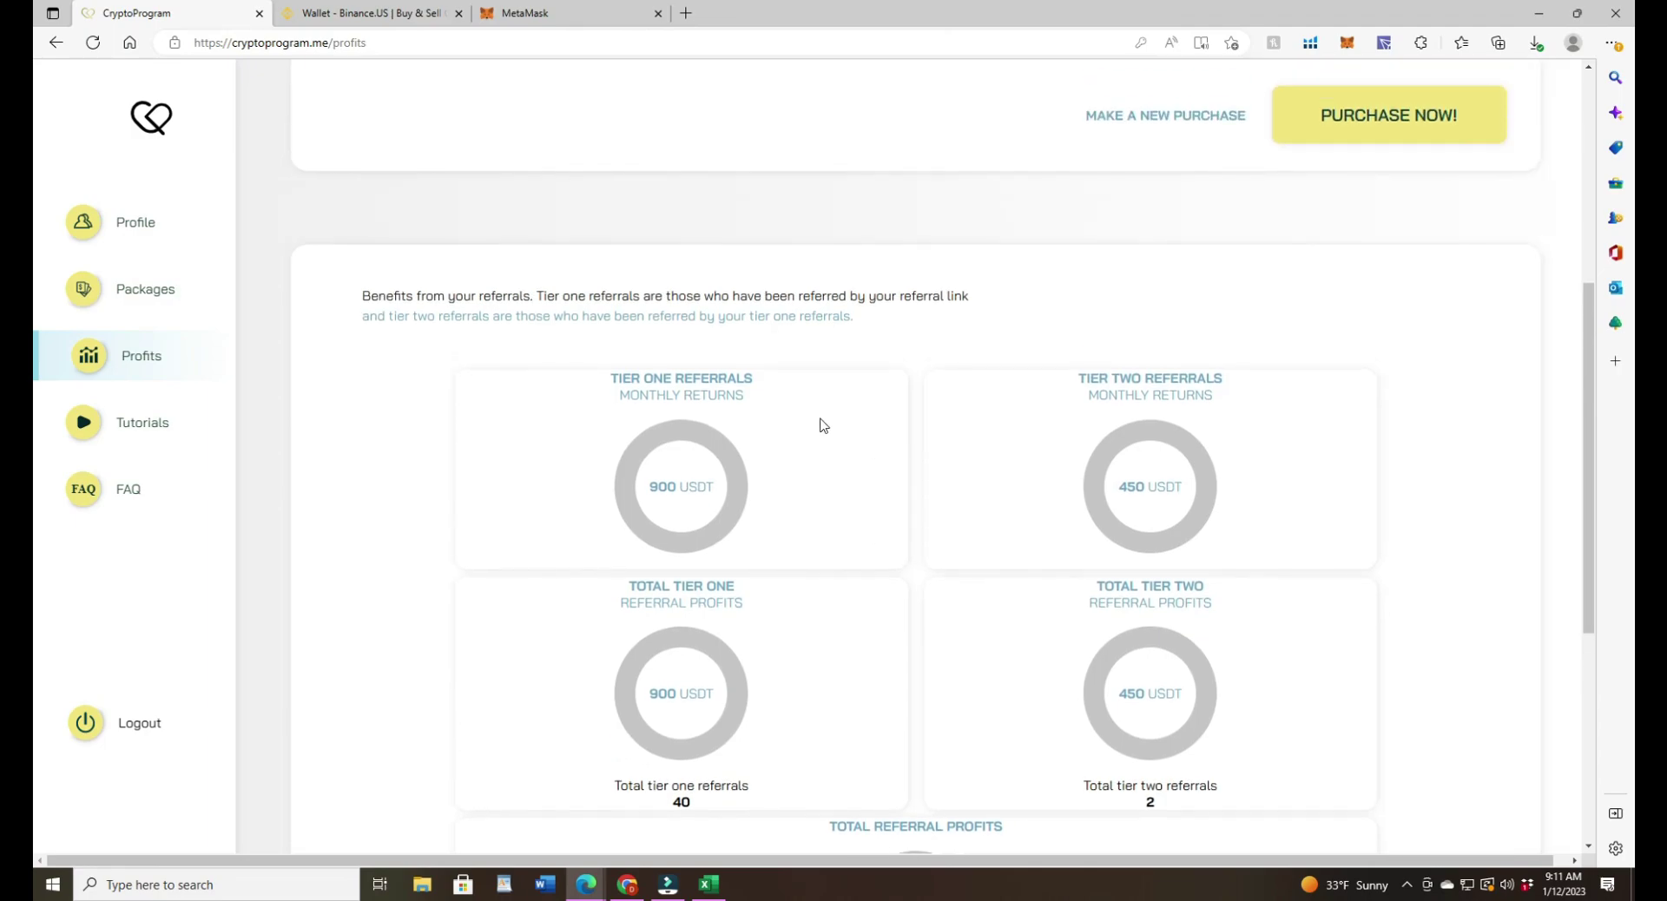
{"action": "scroll", "coordinate": [822, 424], "scroll_direction": "up", "scroll_amount": 4}
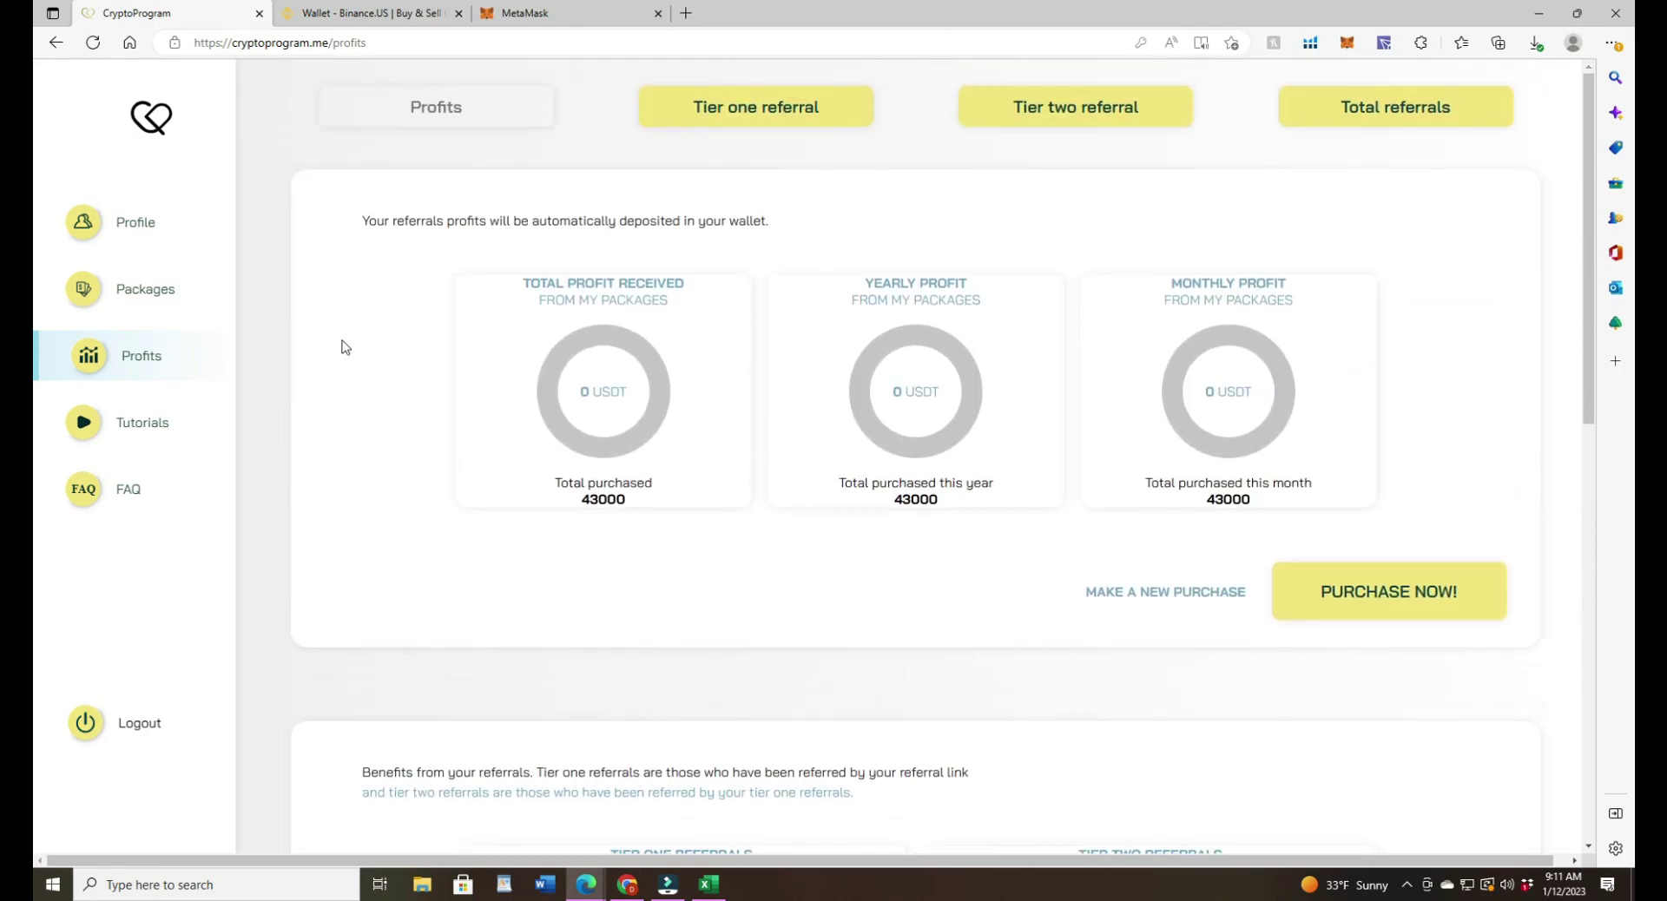